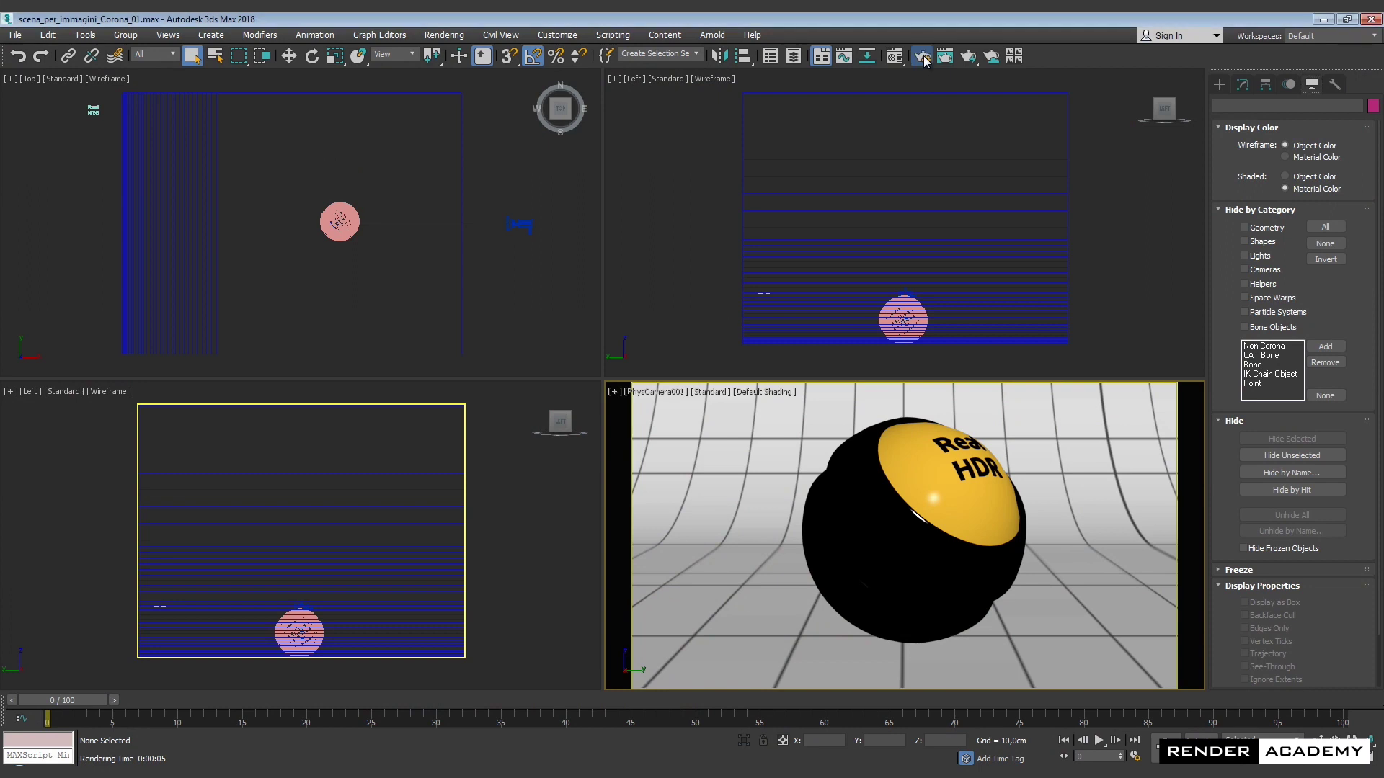
# Open Render Setup and keep CoronaRenderer as the active renderer
pyautogui.click(923, 56)
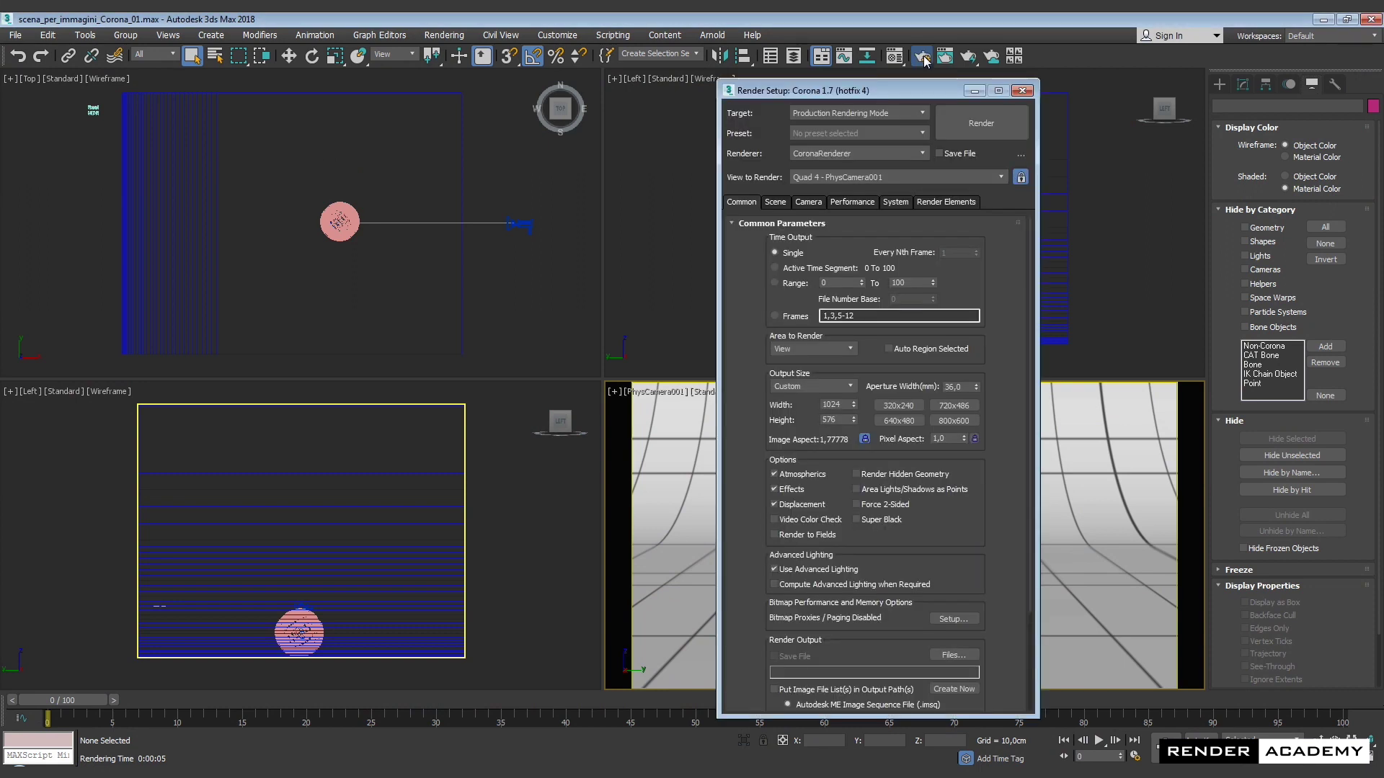
pyautogui.click(850, 155)
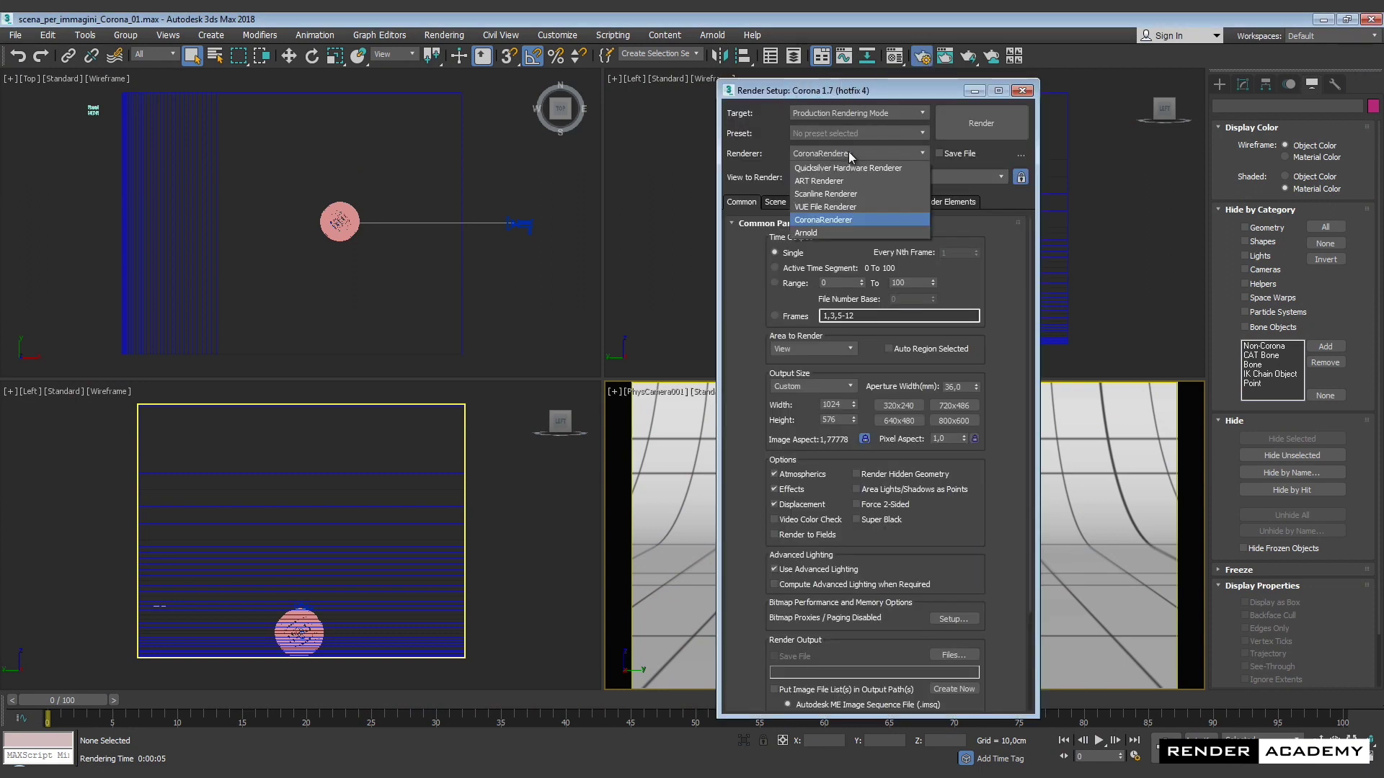
pyautogui.click(825, 154)
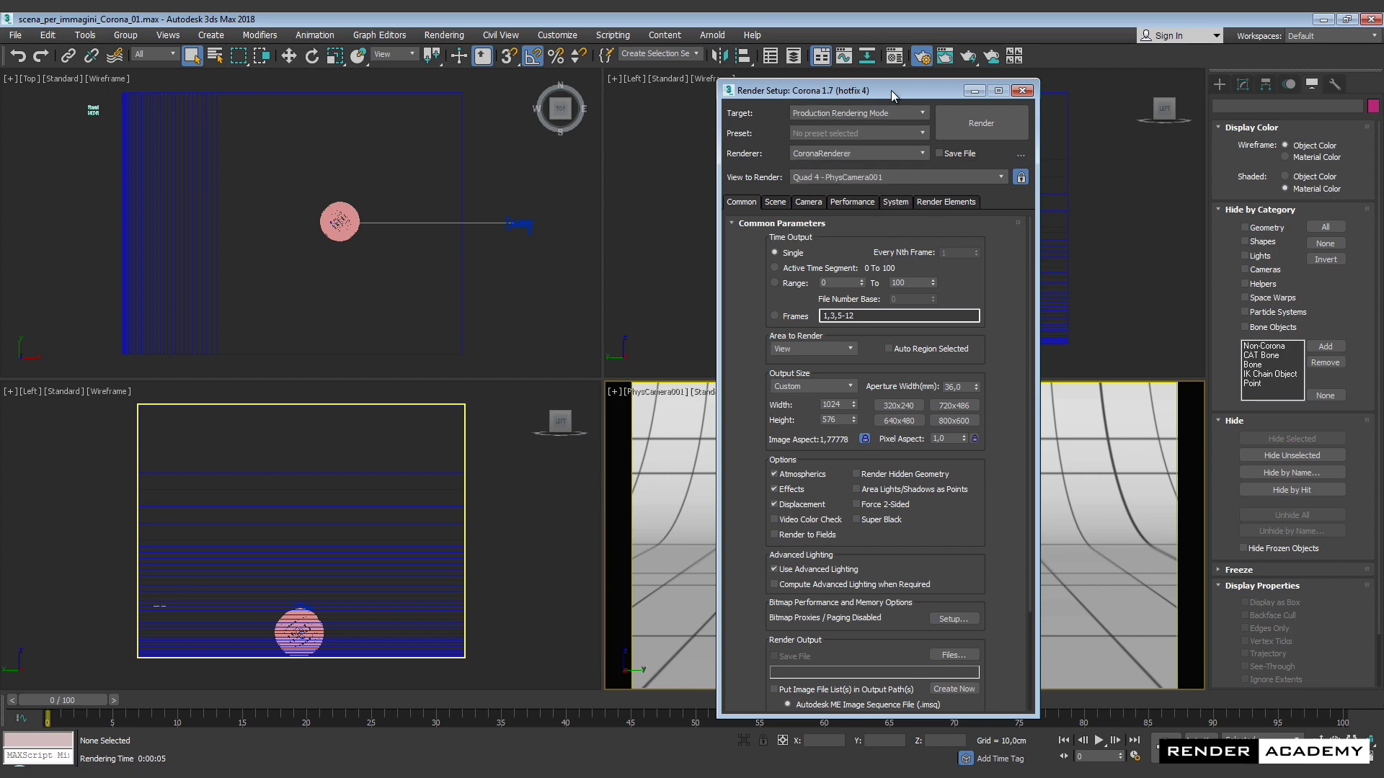
# Review the Scene, Camera, Performance, System and Render Elements tabs, then return to Common
pyautogui.click(776, 202)
pyautogui.click(807, 202)
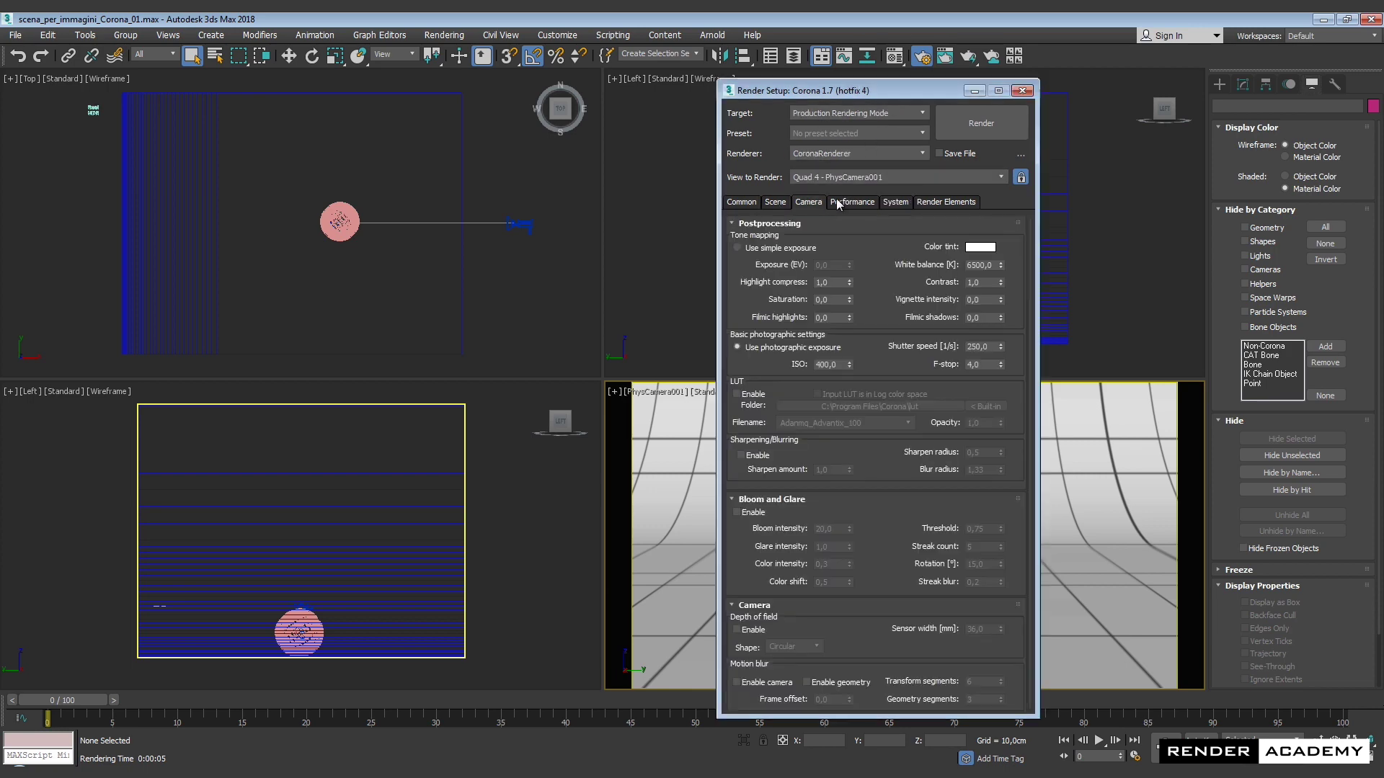
pyautogui.click(852, 203)
pyautogui.click(893, 203)
pyautogui.click(929, 203)
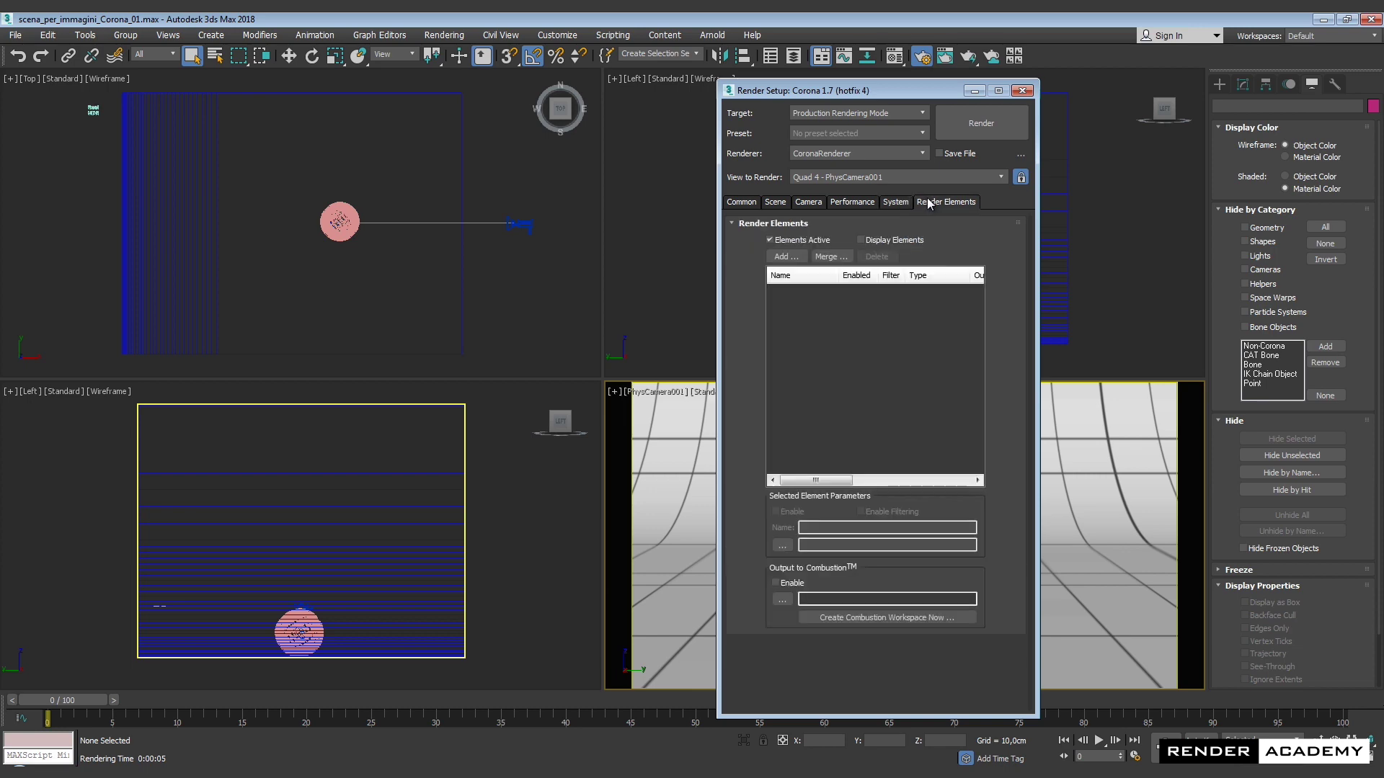
pyautogui.click(751, 202)
# Move Render Setup to the left and launch a test render of PhysCamera001 at 1024x576
pyautogui.moveTo(933, 91); pyautogui.dragTo(218, 88)
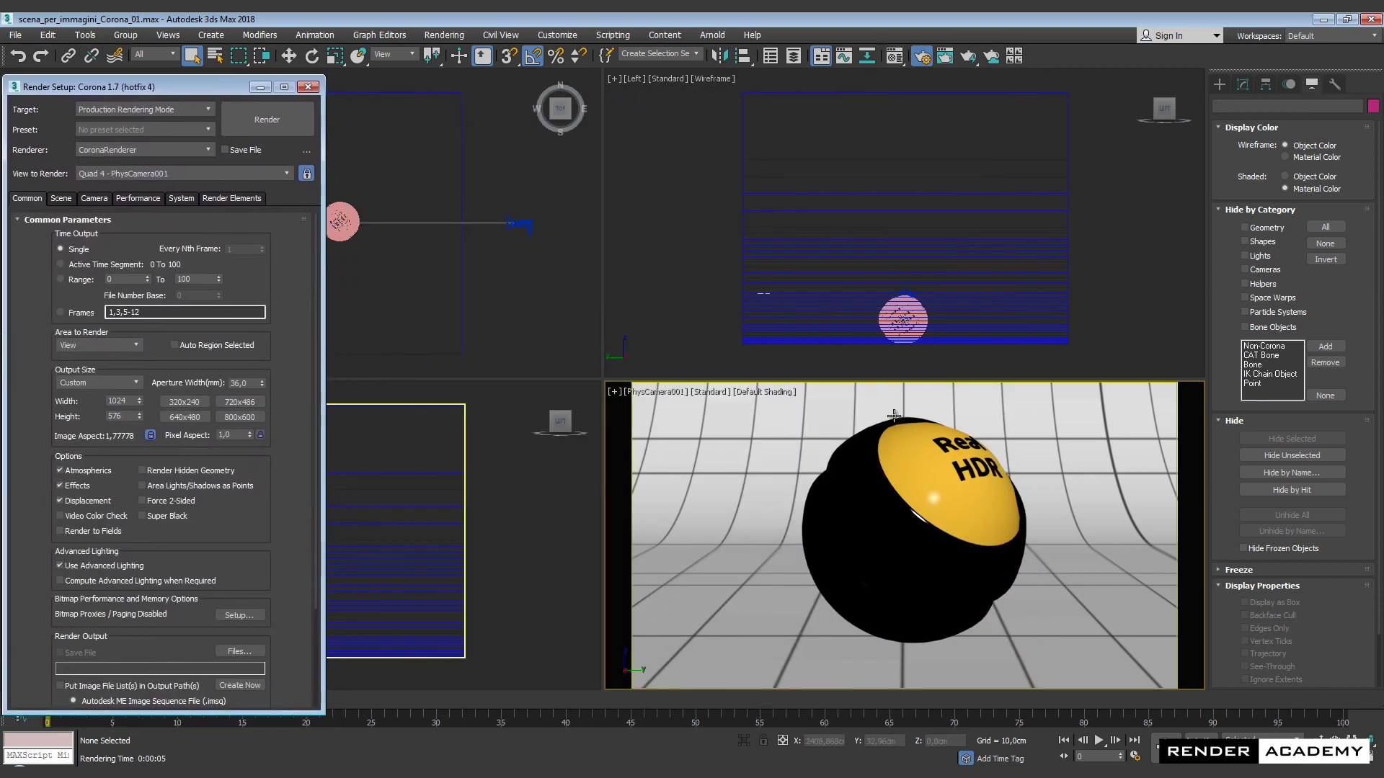
pyautogui.click(282, 117)
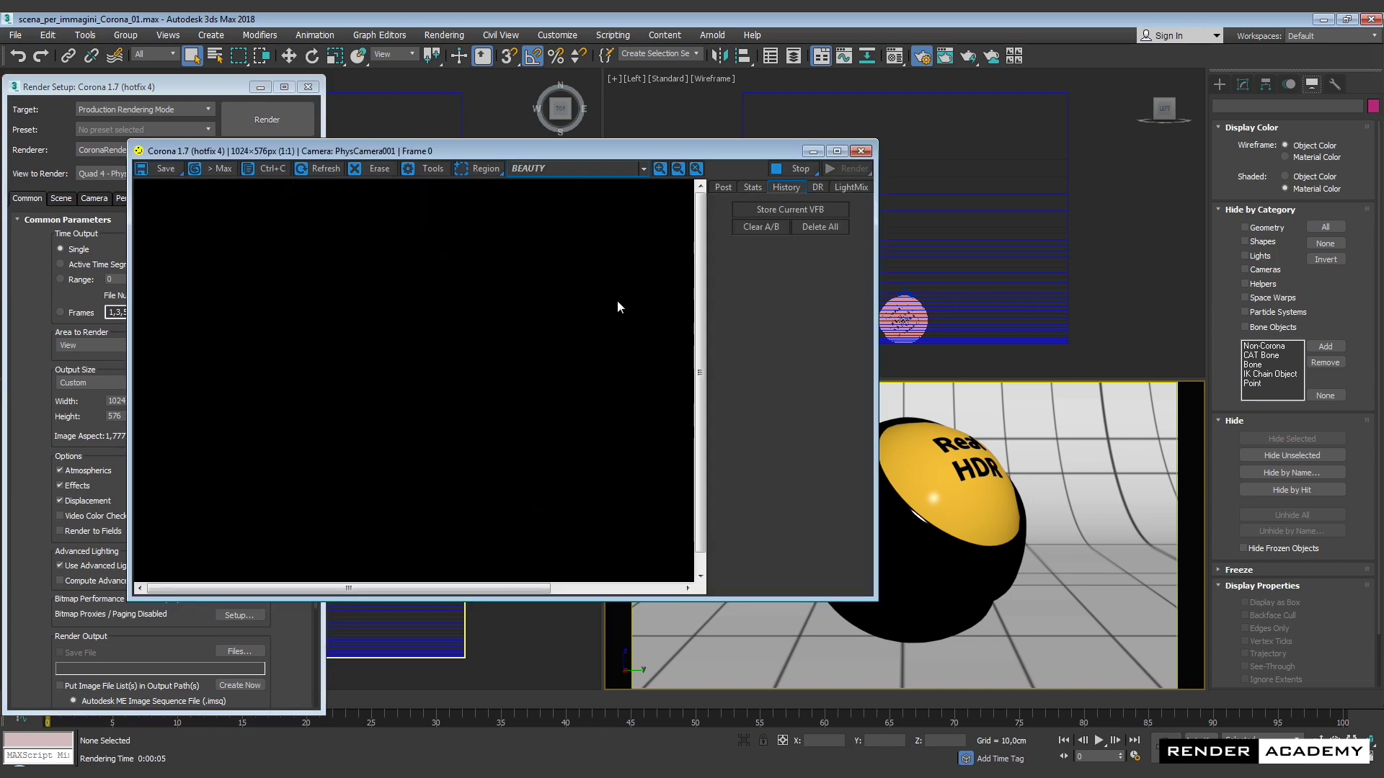
pyautogui.click(861, 151)
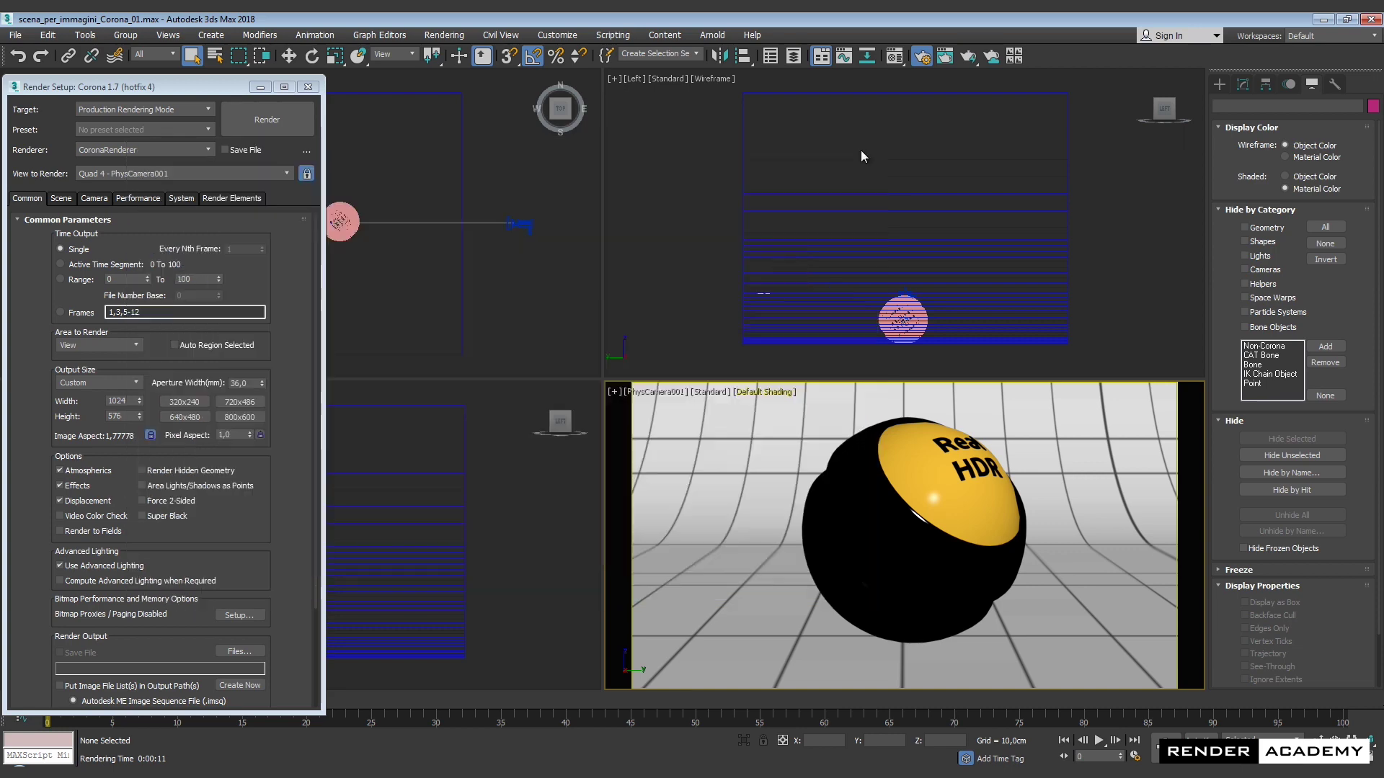
# Open the Compact Material Editor and Environment and Effects, arranged beside Render Setup
pyautogui.click(896, 57)
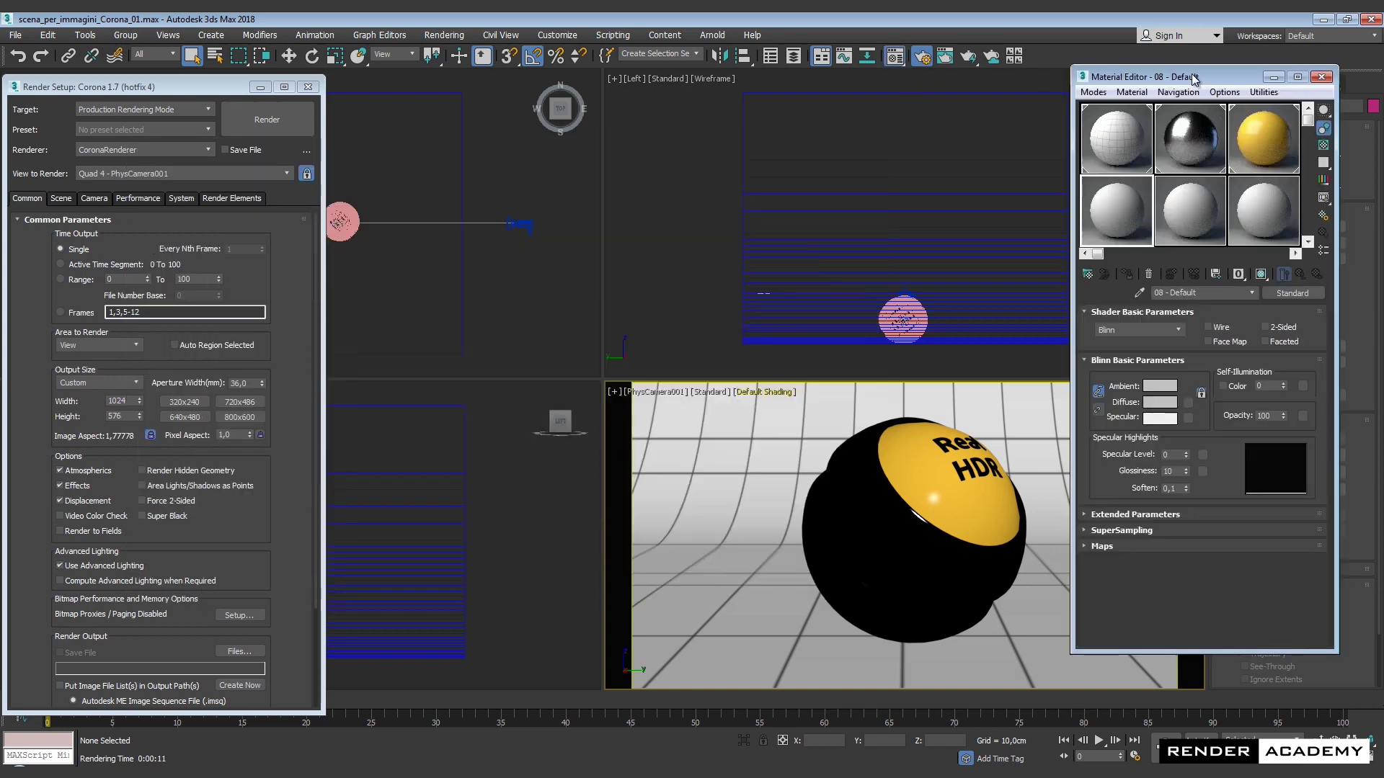
pyautogui.moveTo(1194, 79); pyautogui.dragTo(455, 85)
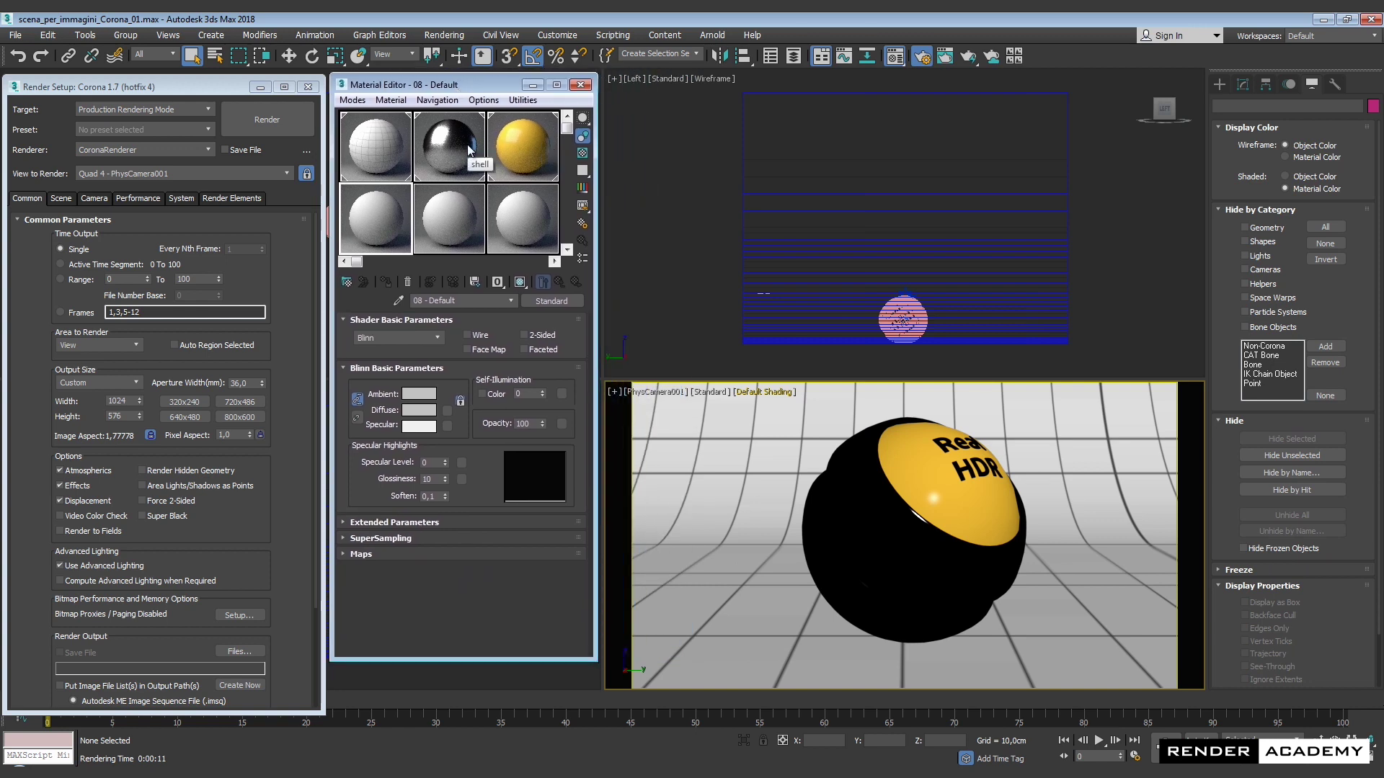
pyautogui.click(446, 36)
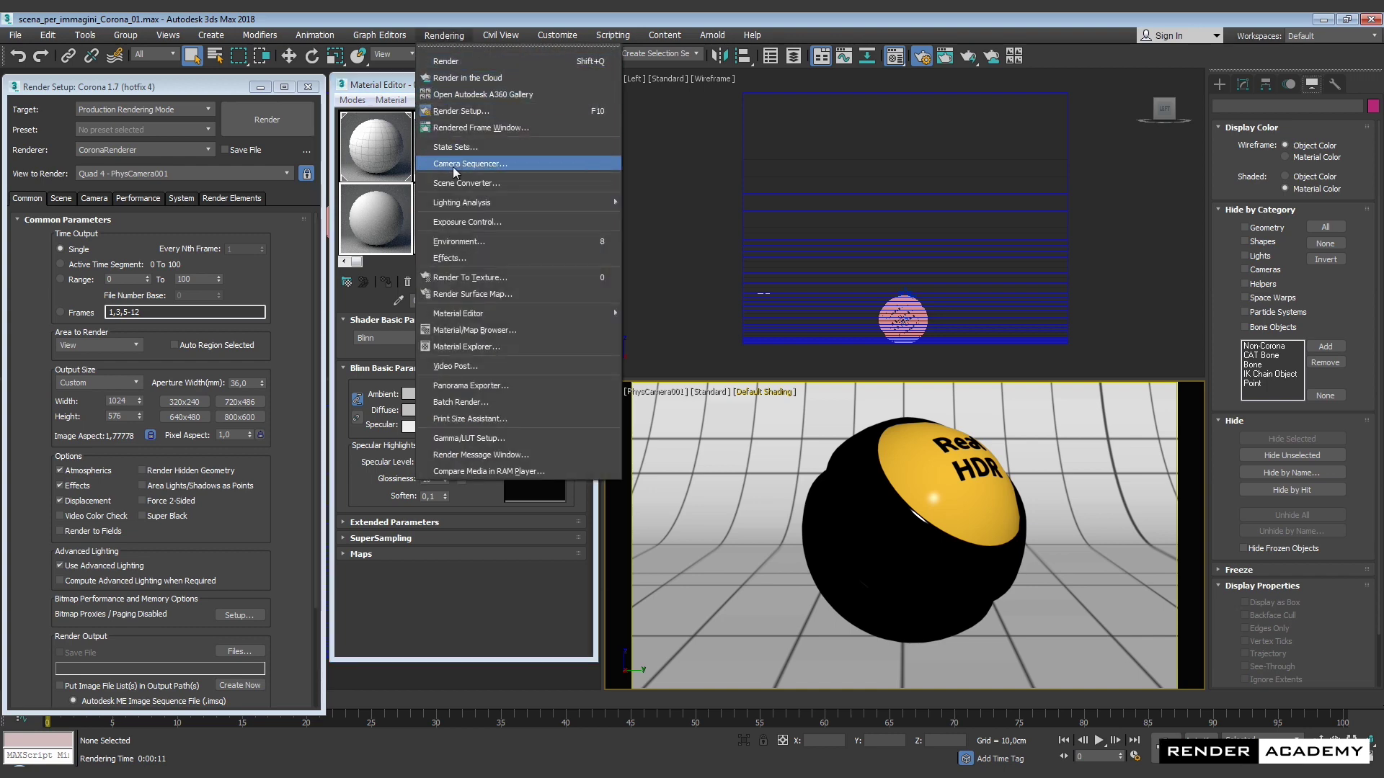
pyautogui.click(462, 240)
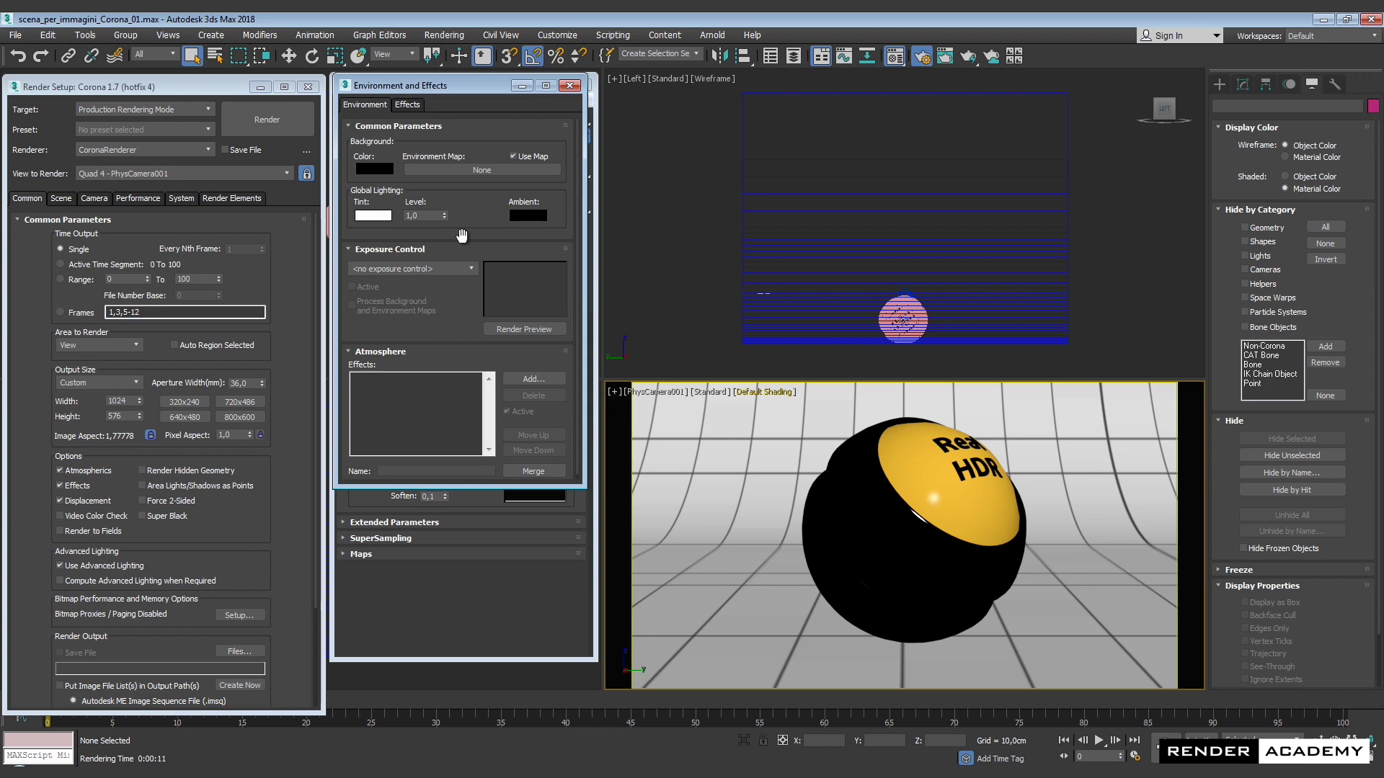
pyautogui.moveTo(480, 87); pyautogui.dragTo(750, 87)
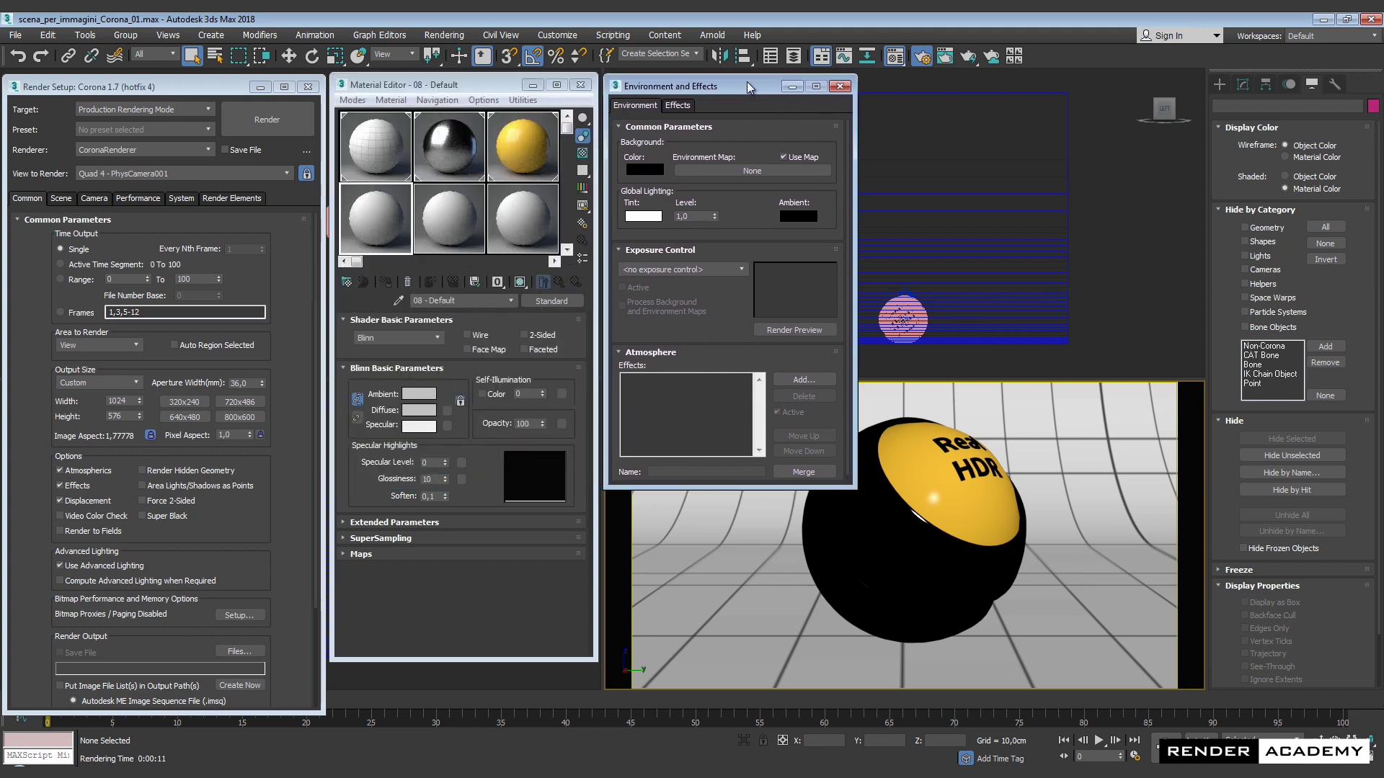
# Turn off Use Map, set the background colour to near-white, and render
pyautogui.click(784, 157)
pyautogui.click(648, 171)
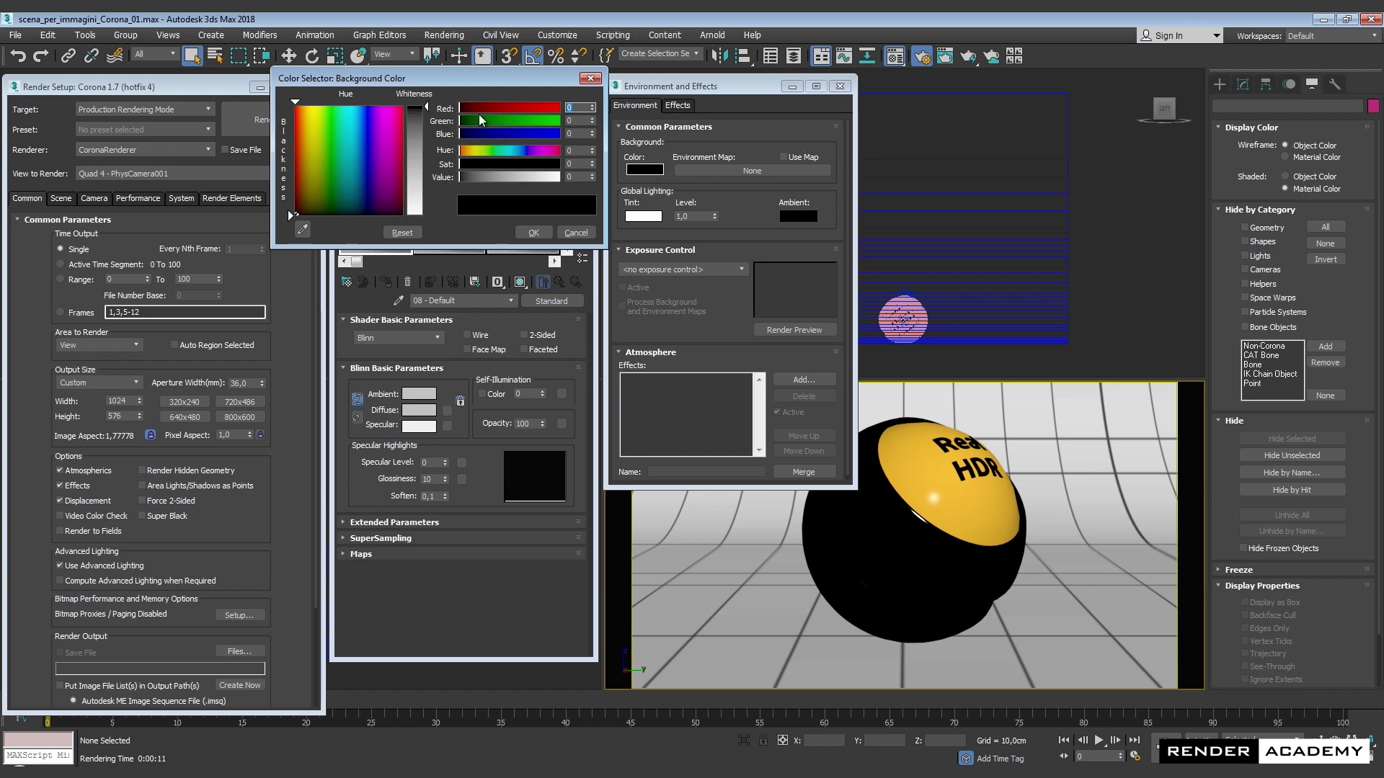
pyautogui.moveTo(429, 171); pyautogui.dragTo(427, 202)
pyautogui.click(522, 229)
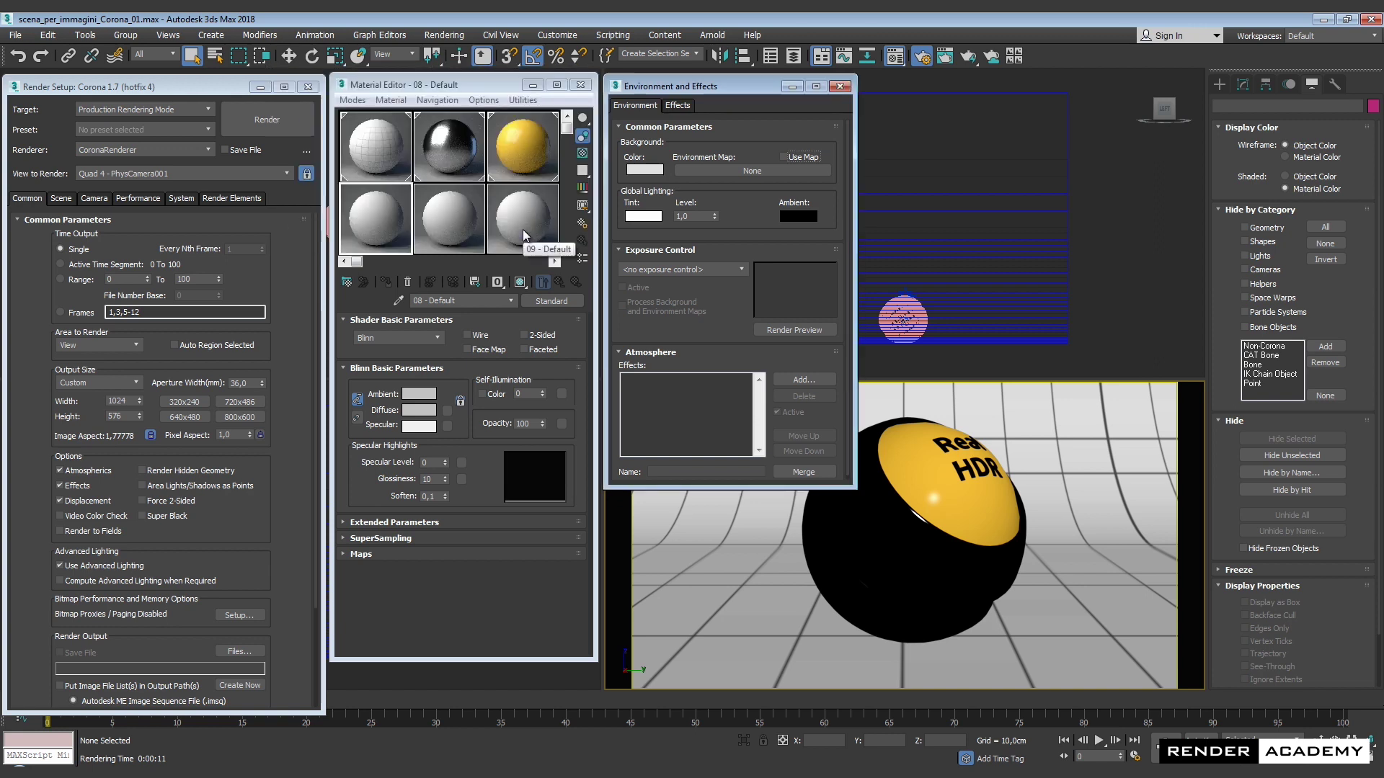
pyautogui.click(277, 121)
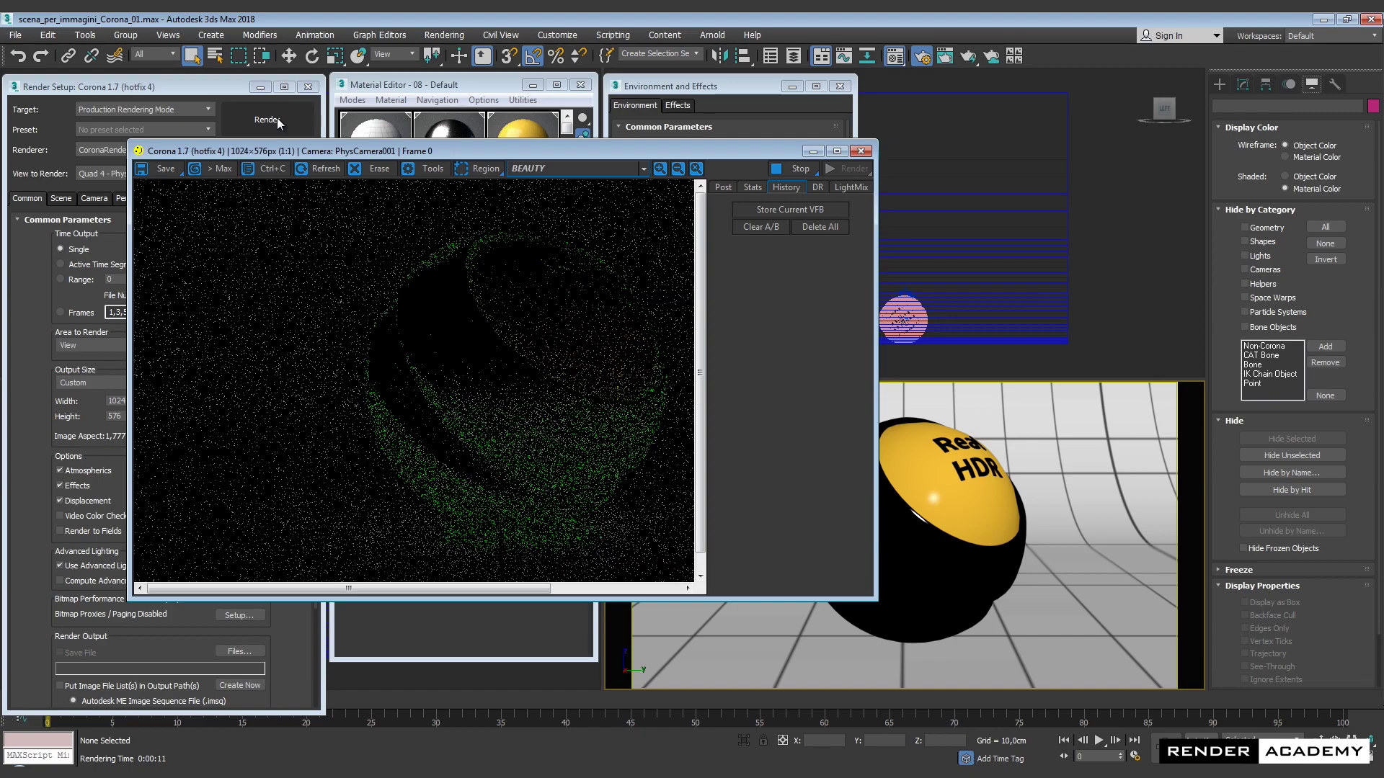
# Place the Corona frame buffer at lower right and view the sphere render at 1:1 zoom
pyautogui.moveTo(554, 151); pyautogui.dragTo(1109, 264)
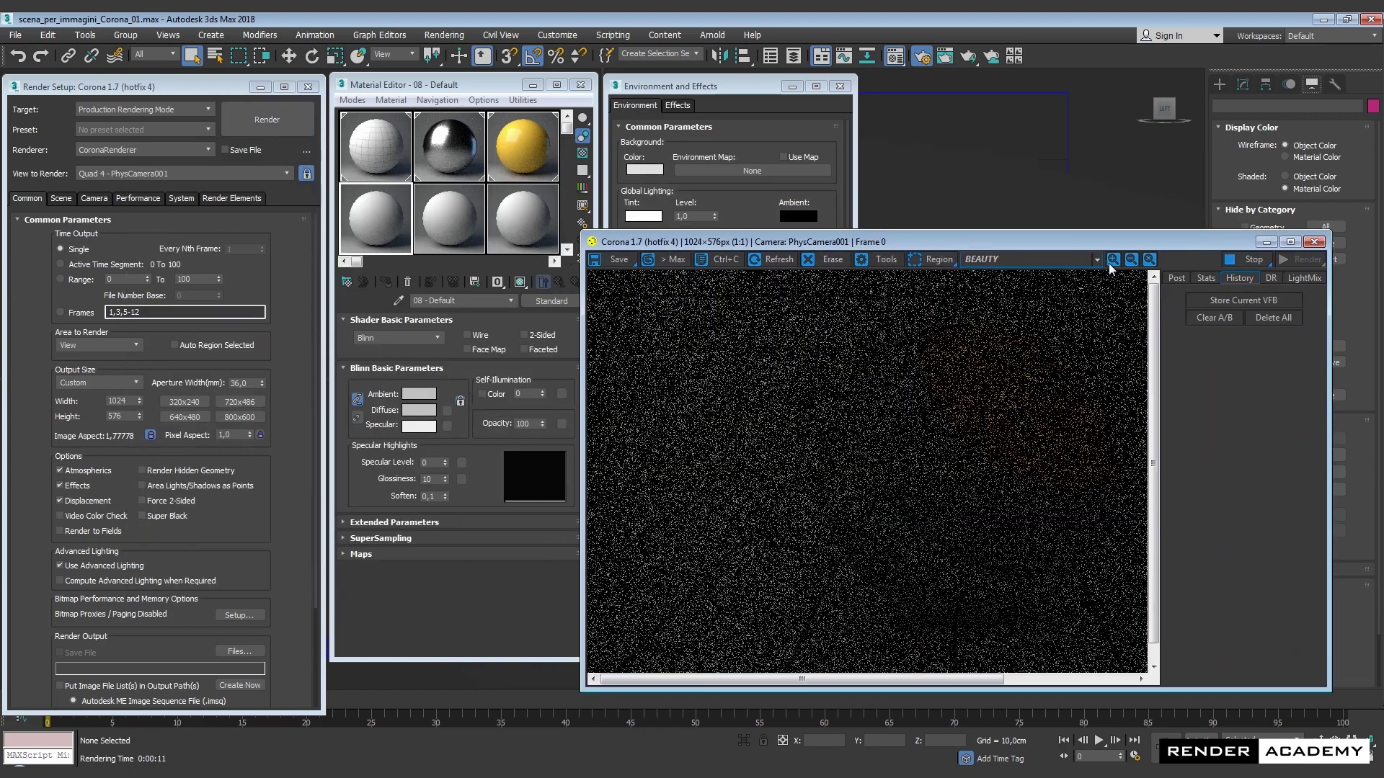
pyautogui.scroll(-1, 1081, 303)
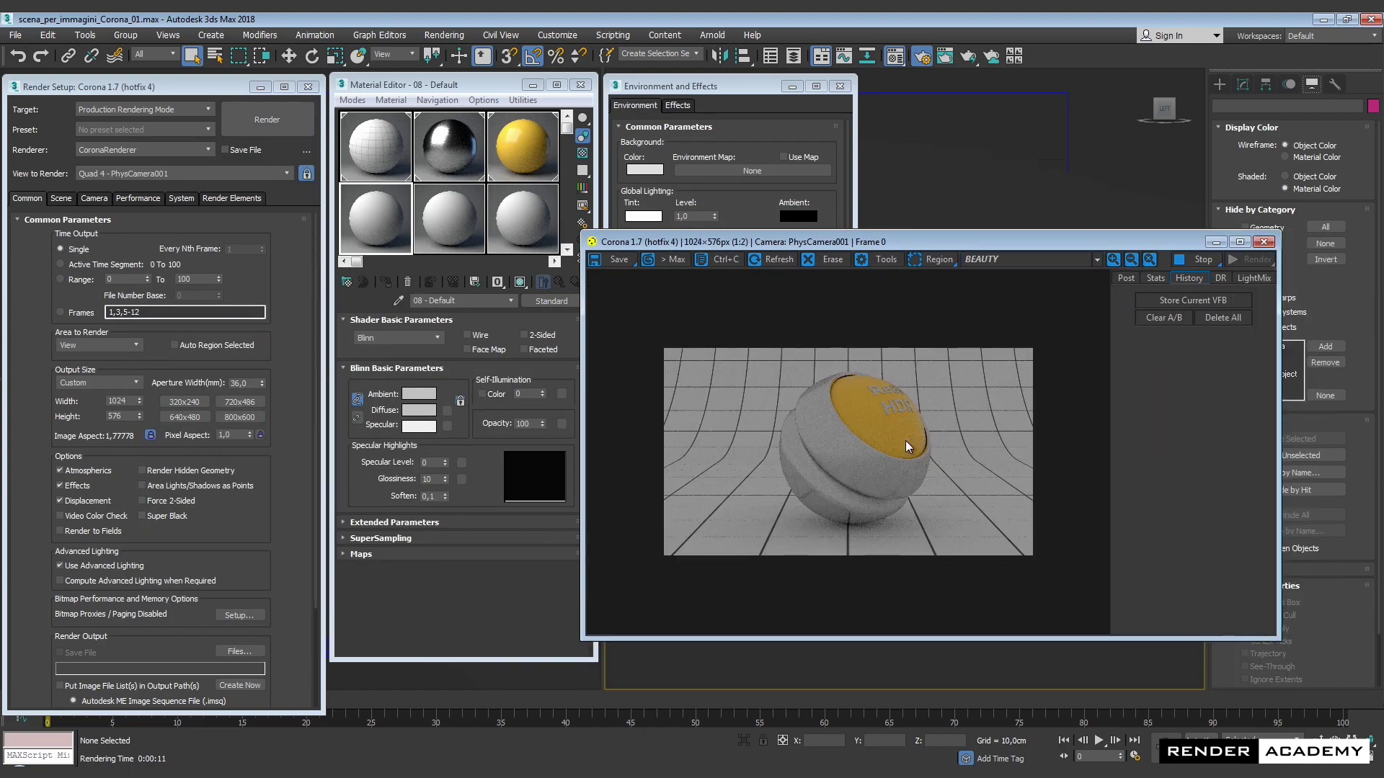
pyautogui.click(1114, 259)
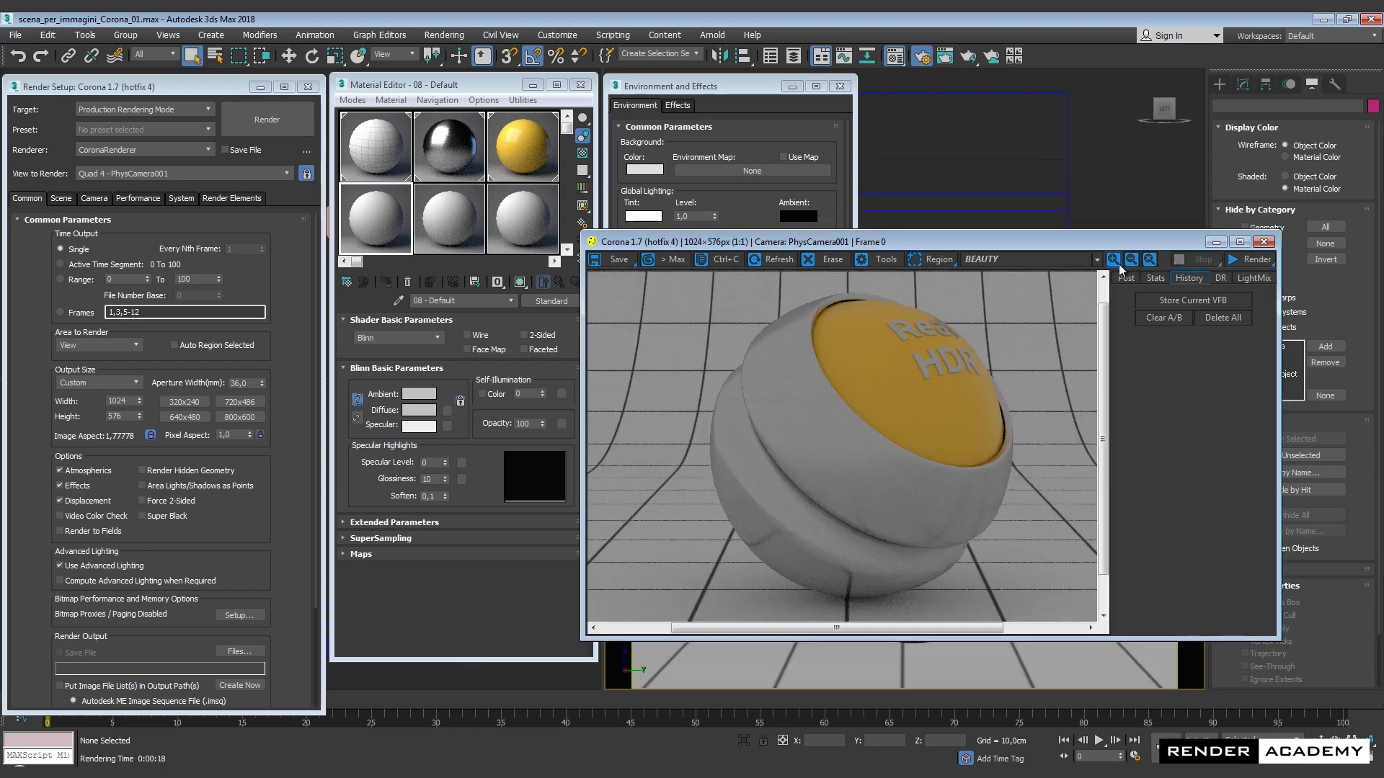
pyautogui.moveTo(1040, 244); pyautogui.dragTo(924, 315)
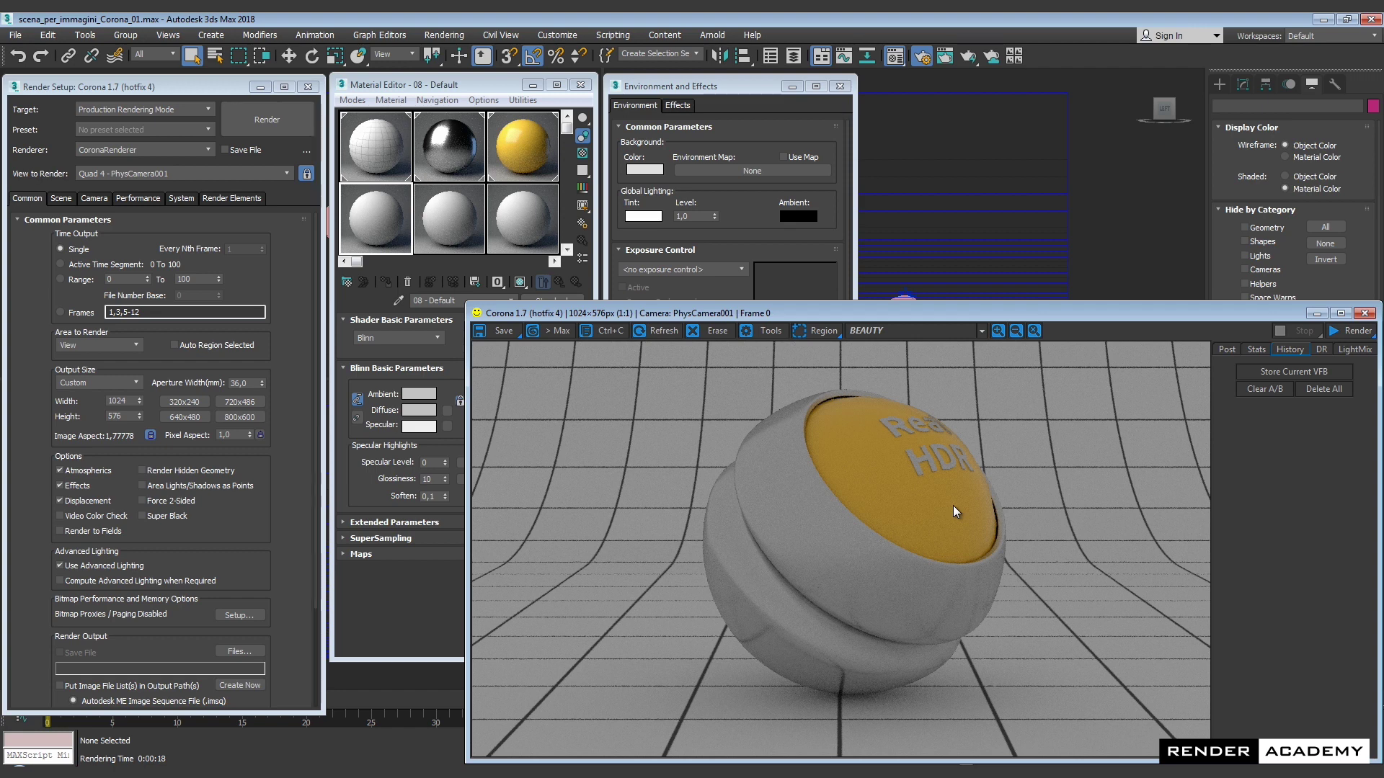
pyautogui.click(742, 89)
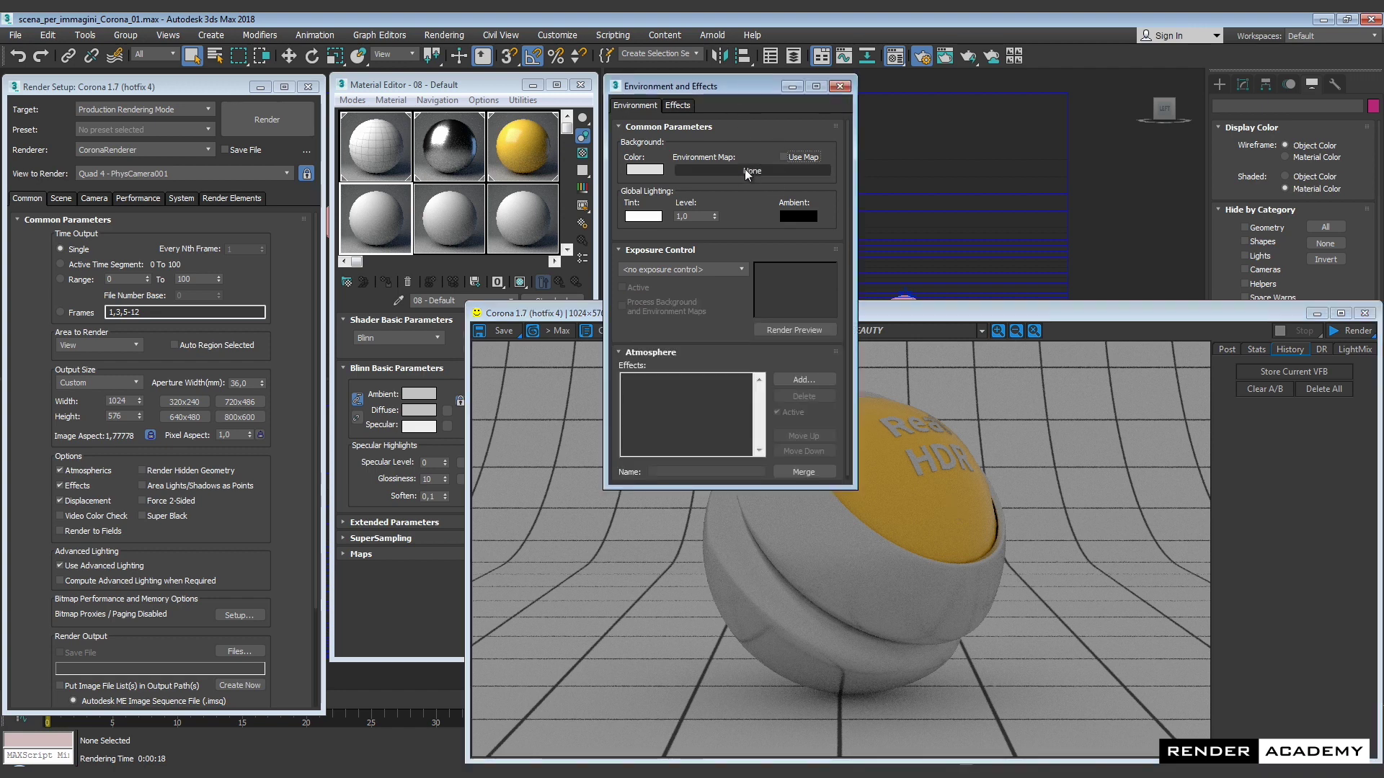
# Set the background colour to black
pyautogui.click(644, 169)
pyautogui.moveTo(412, 138); pyautogui.dragTo(425, 106)
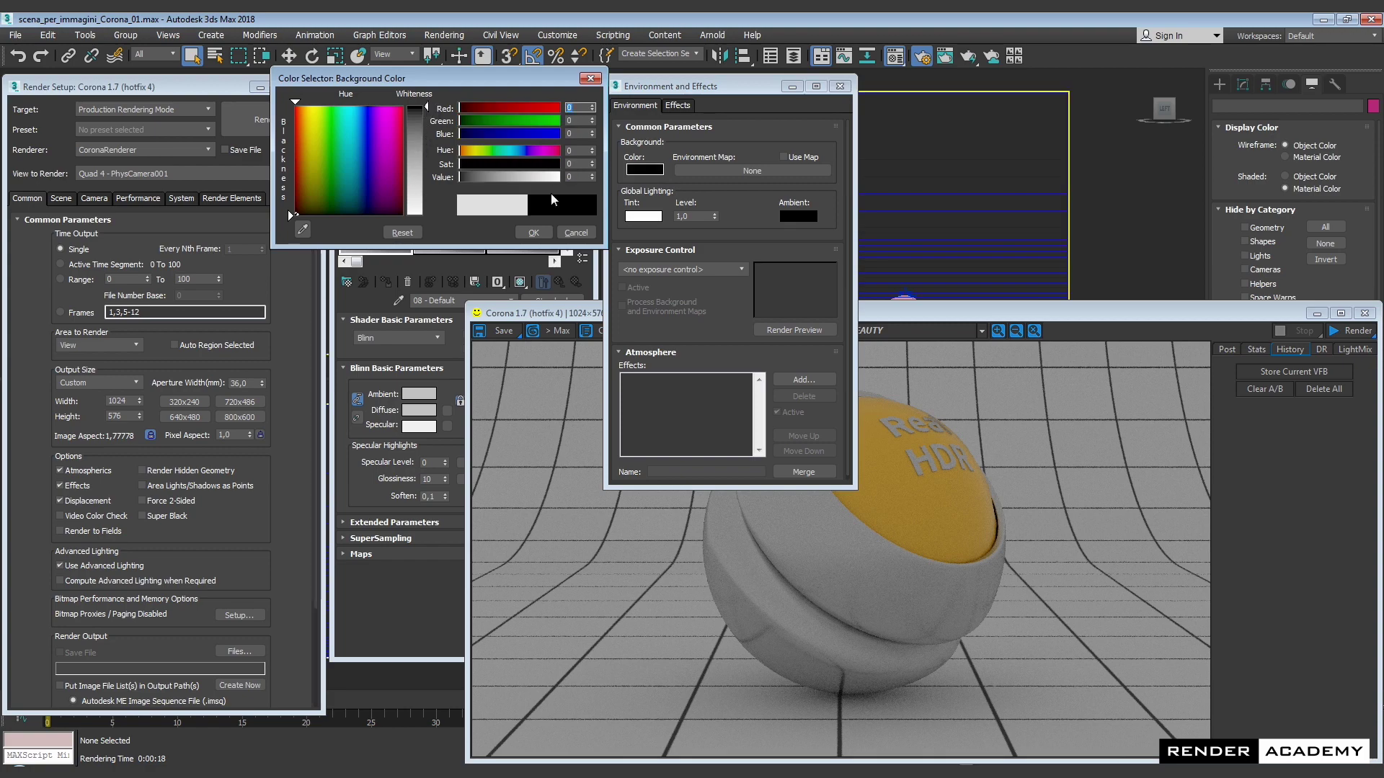
pyautogui.click(533, 232)
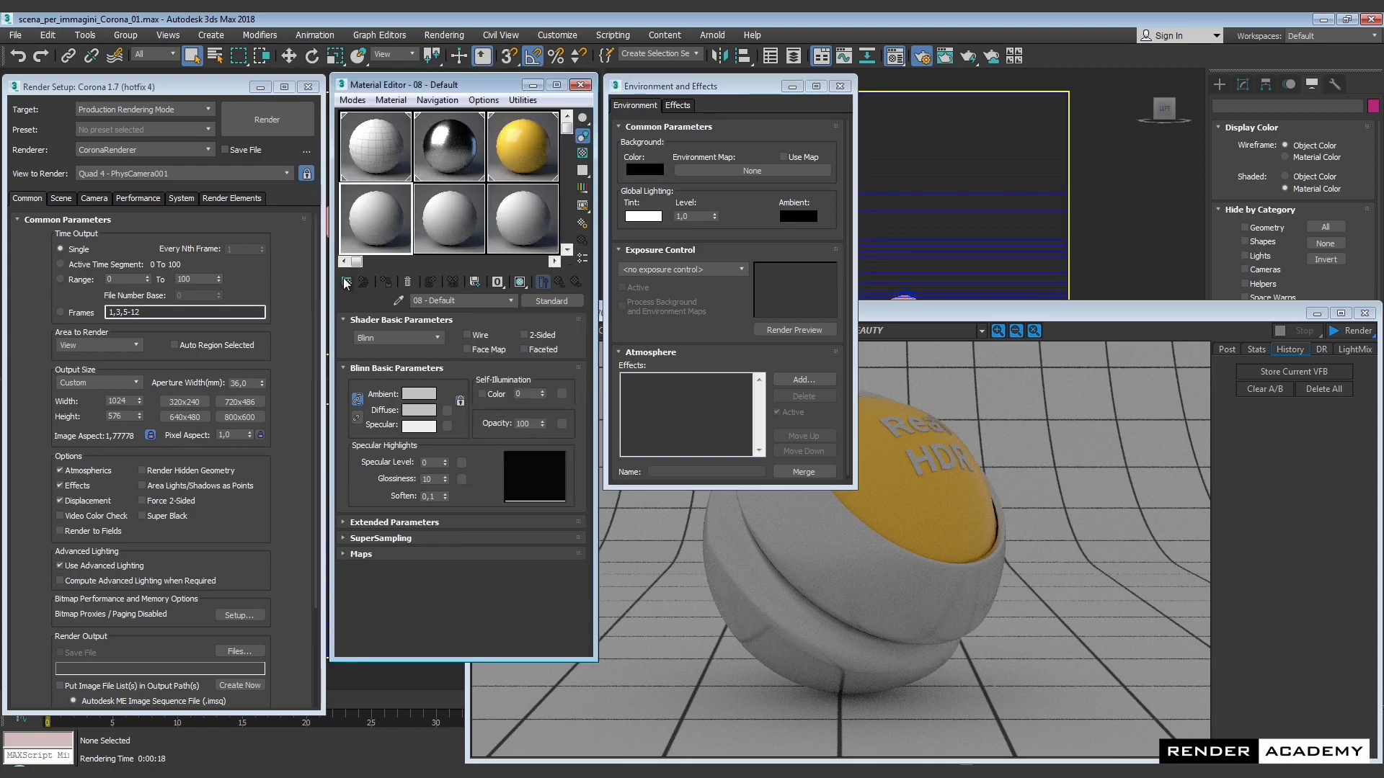
# Create a Bitmap map loading Real_HDR.exr from the Material/Map Browser
pyautogui.click(347, 282)
pyautogui.click(669, 185)
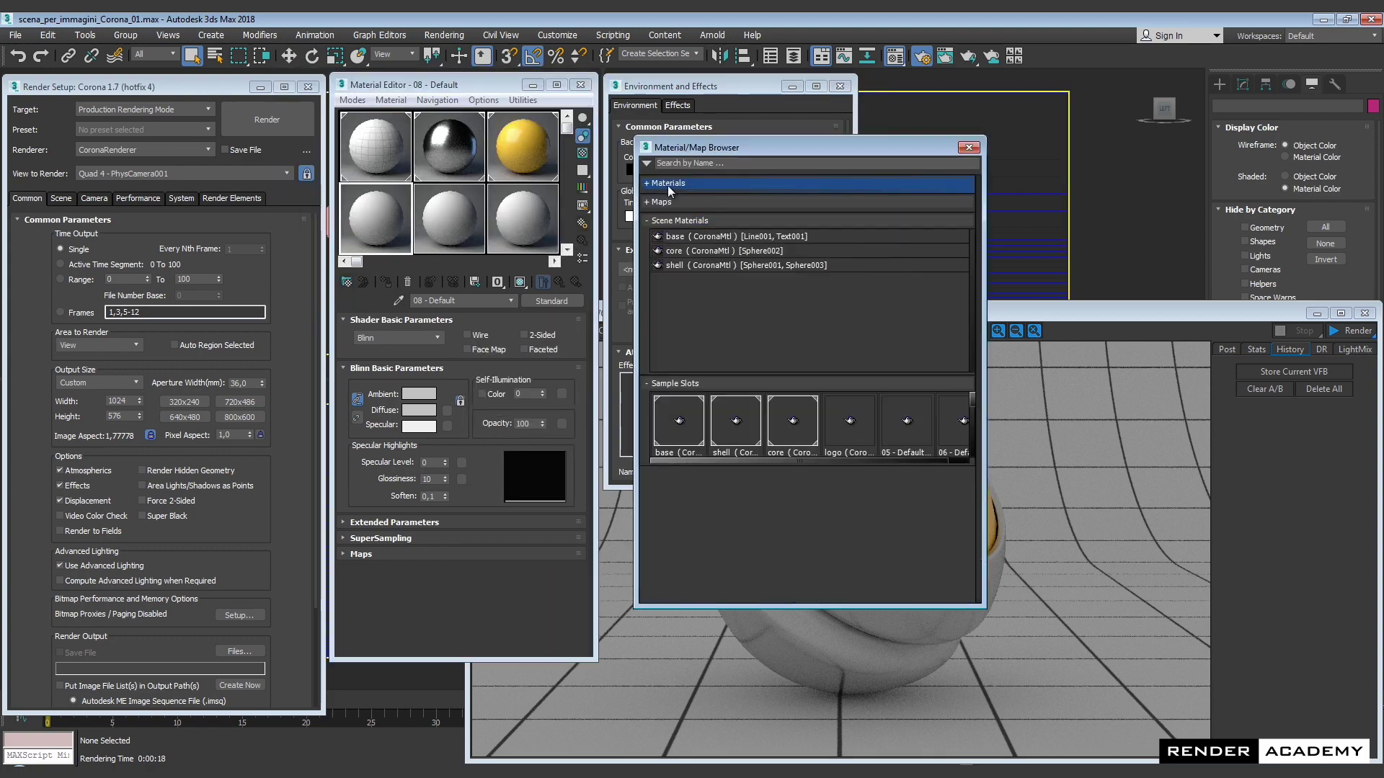
pyautogui.click(663, 203)
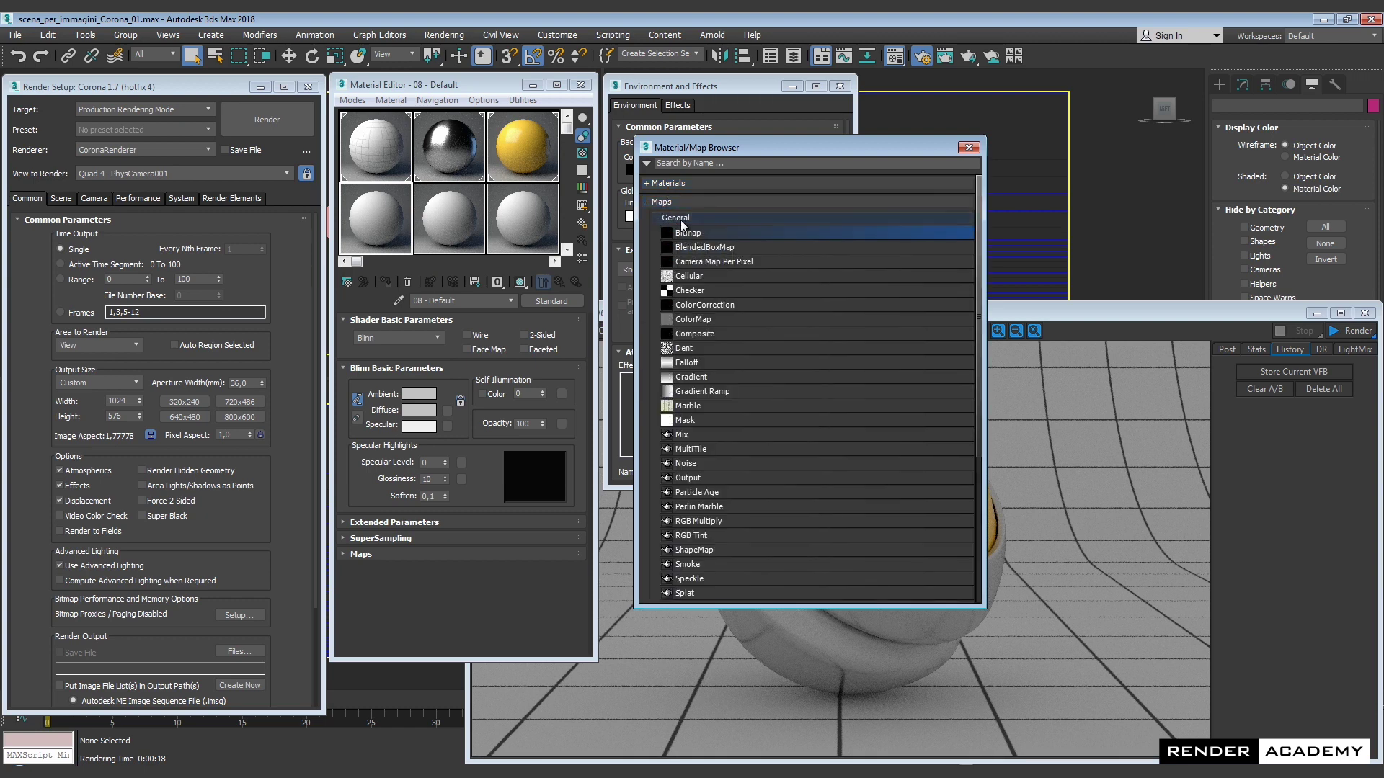
pyautogui.click(681, 219)
pyautogui.click(677, 255)
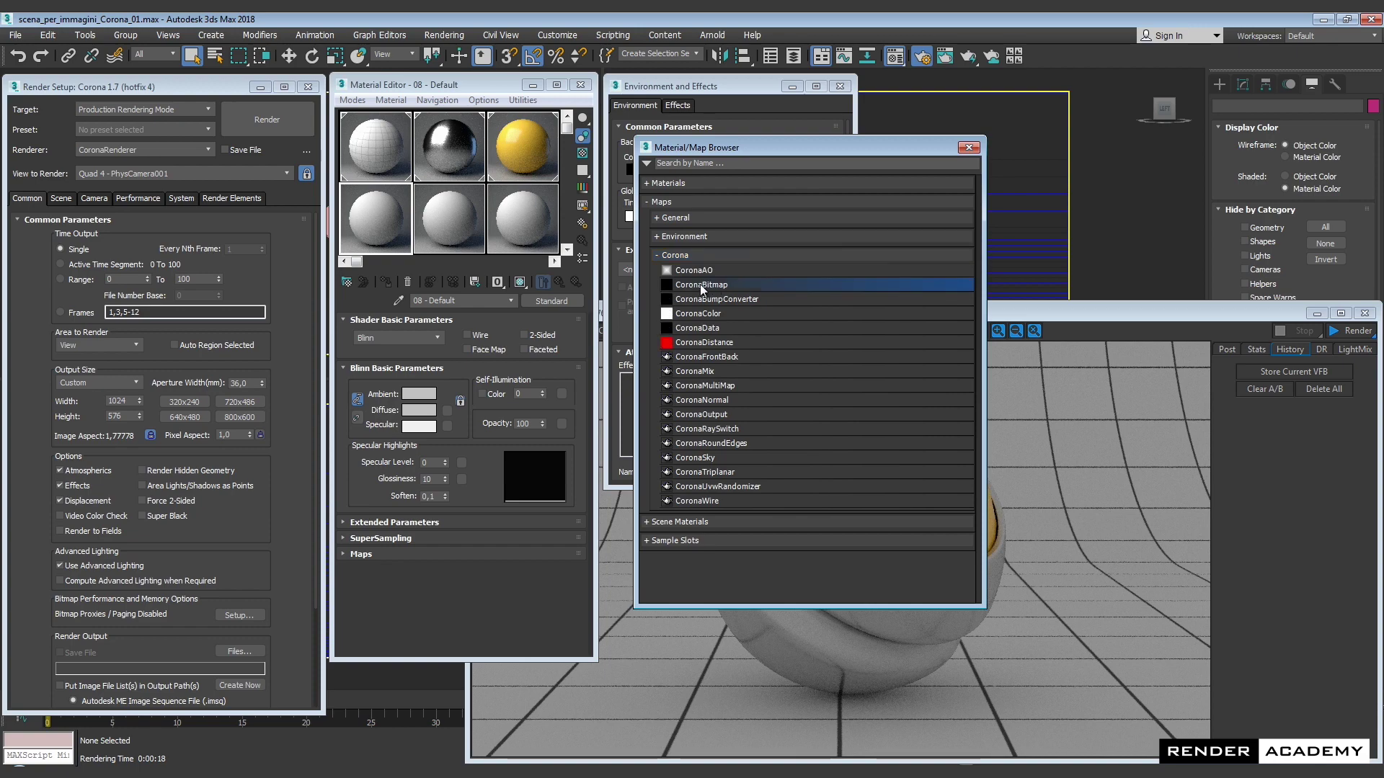
pyautogui.click(675, 217)
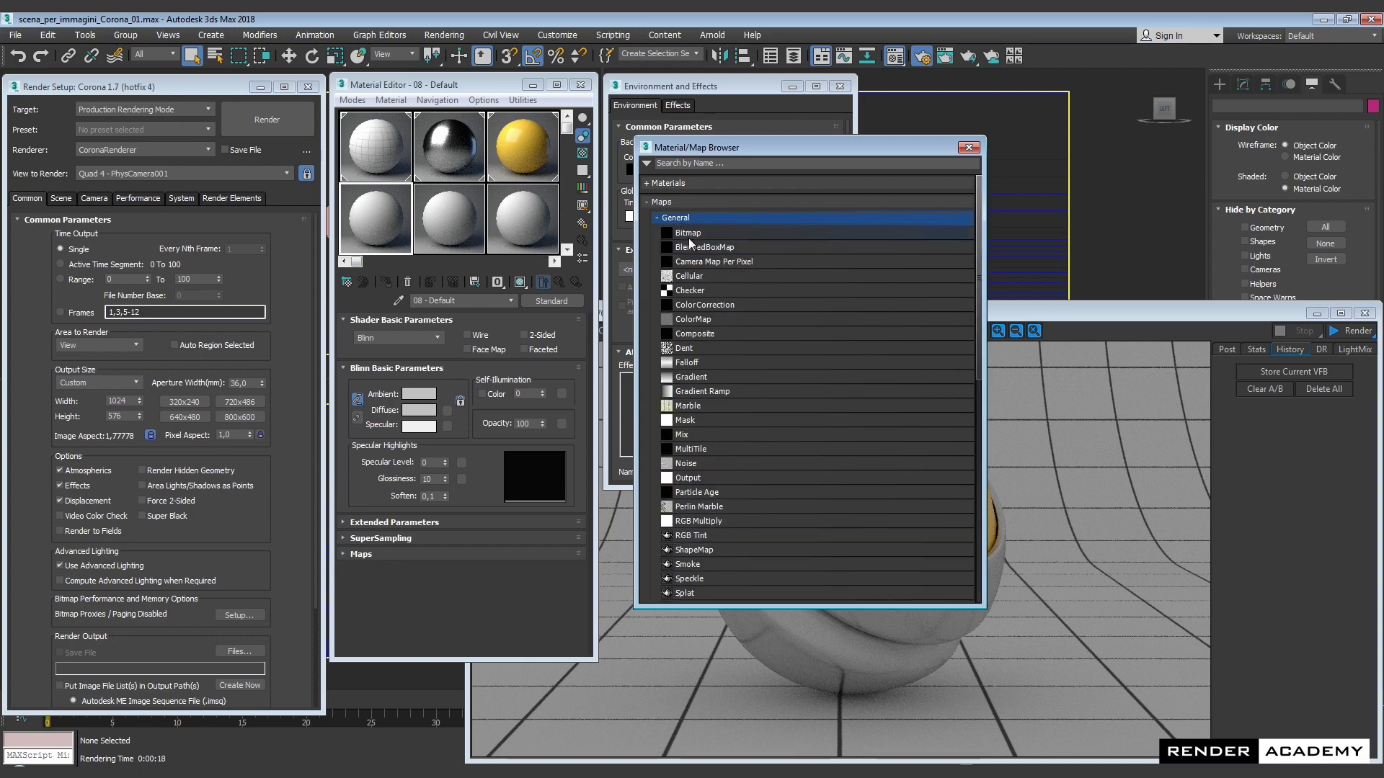
pyautogui.doubleClick(691, 233)
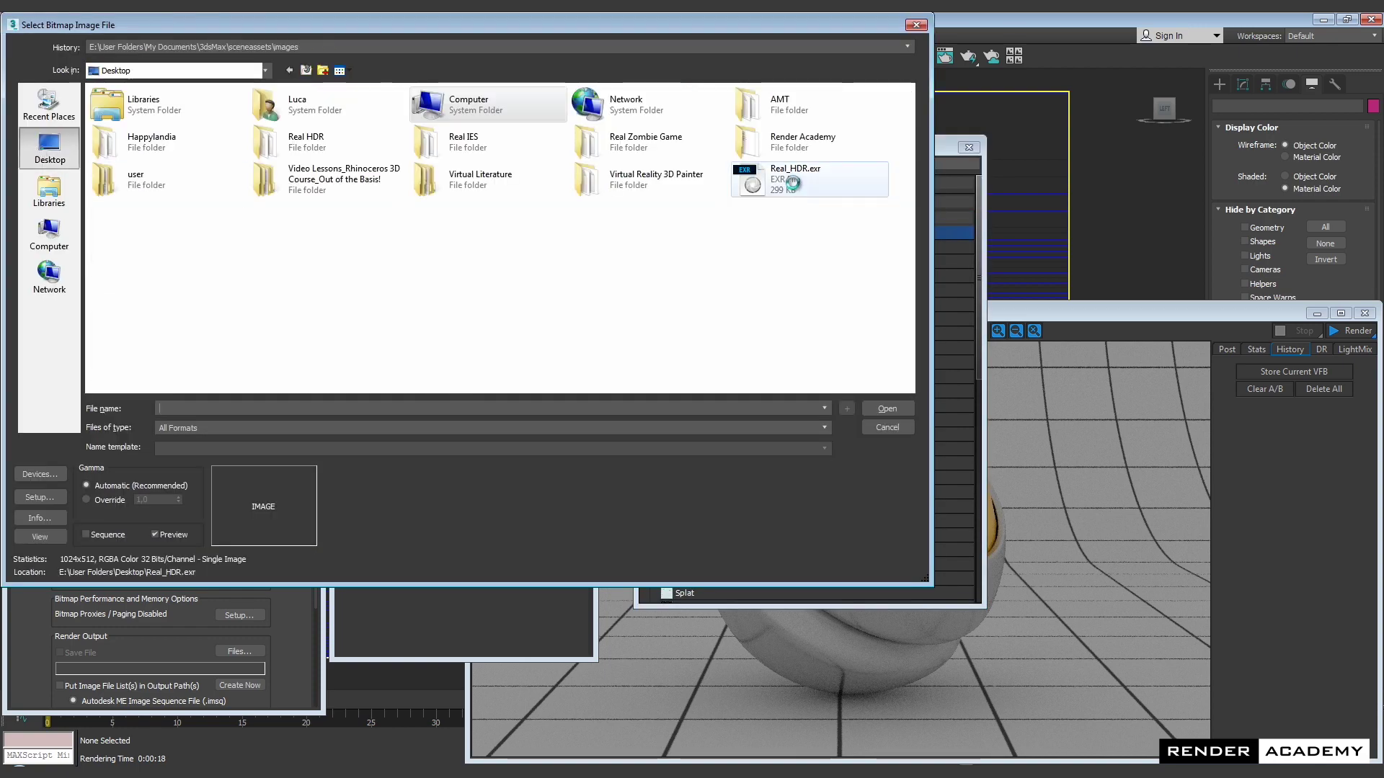
pyautogui.doubleClick(793, 180)
pyautogui.click(626, 486)
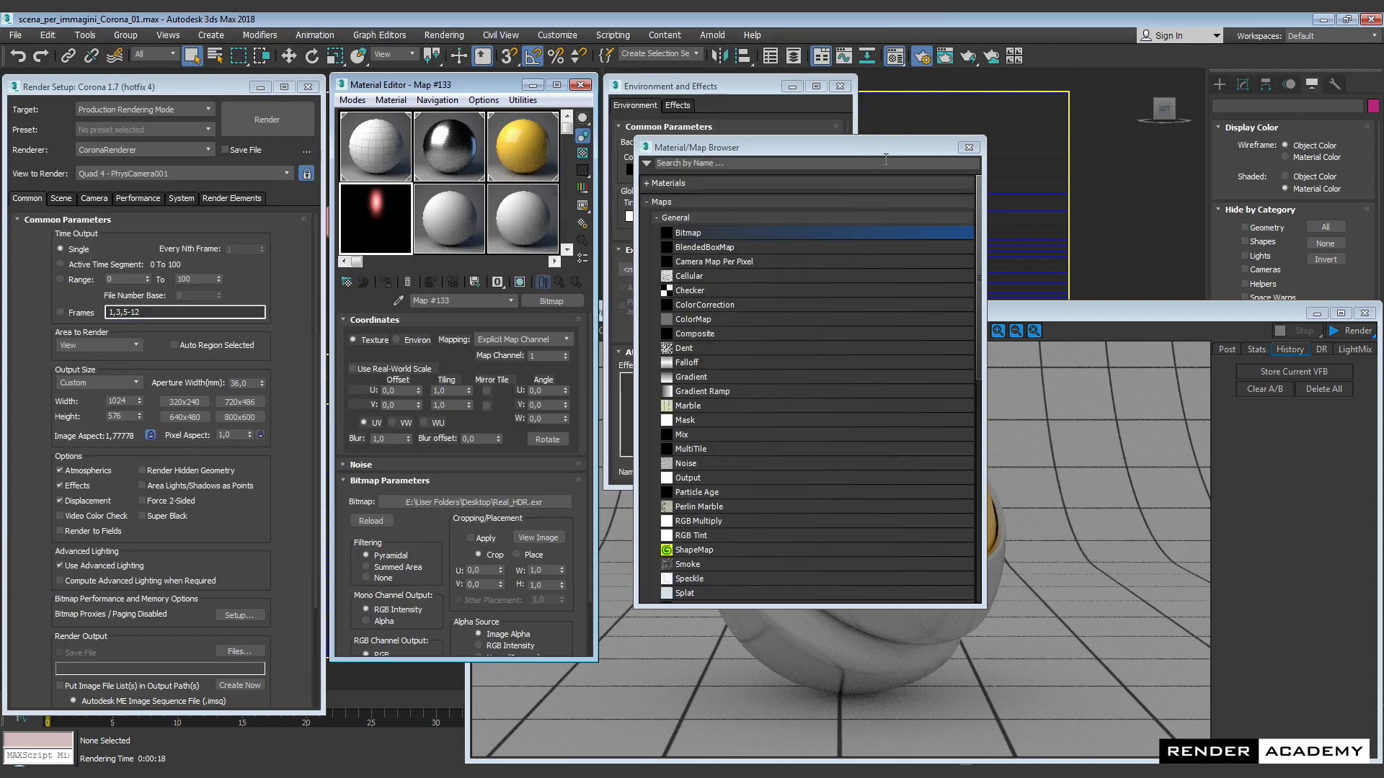
pyautogui.click(969, 147)
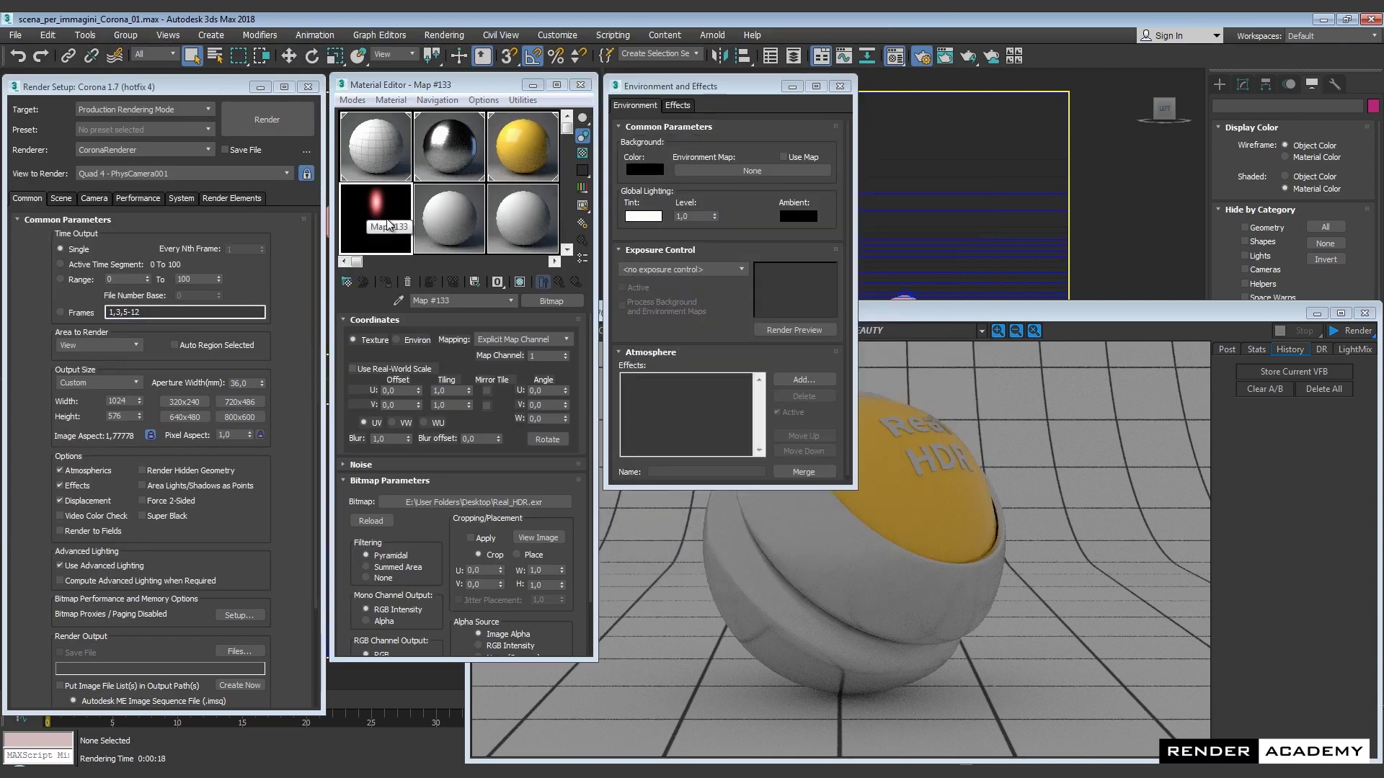
# Set Map #133 to Environ with Spherical Environment mapping and instance it as the Environment Map
pyautogui.click(396, 339)
pyautogui.click(507, 342)
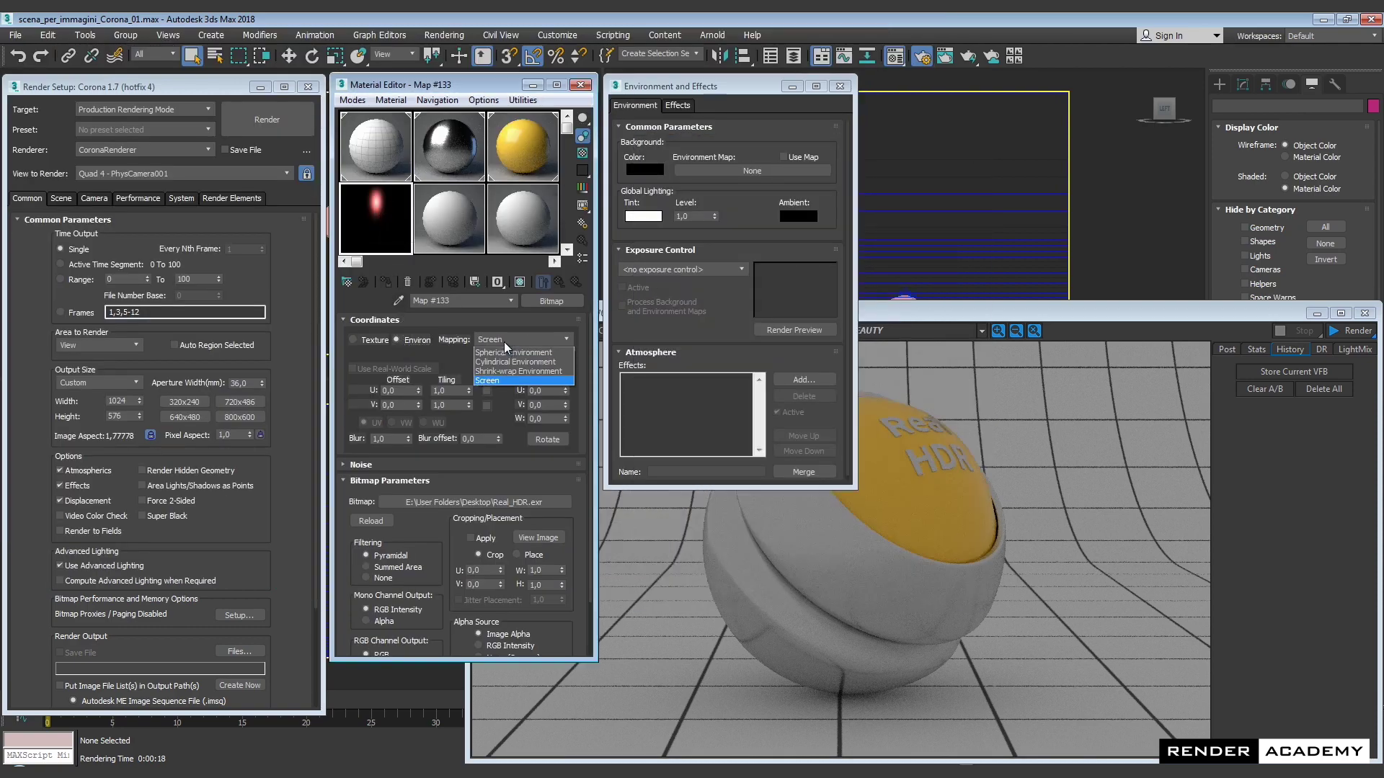
pyautogui.click(513, 352)
pyautogui.moveTo(372, 228); pyautogui.dragTo(756, 173)
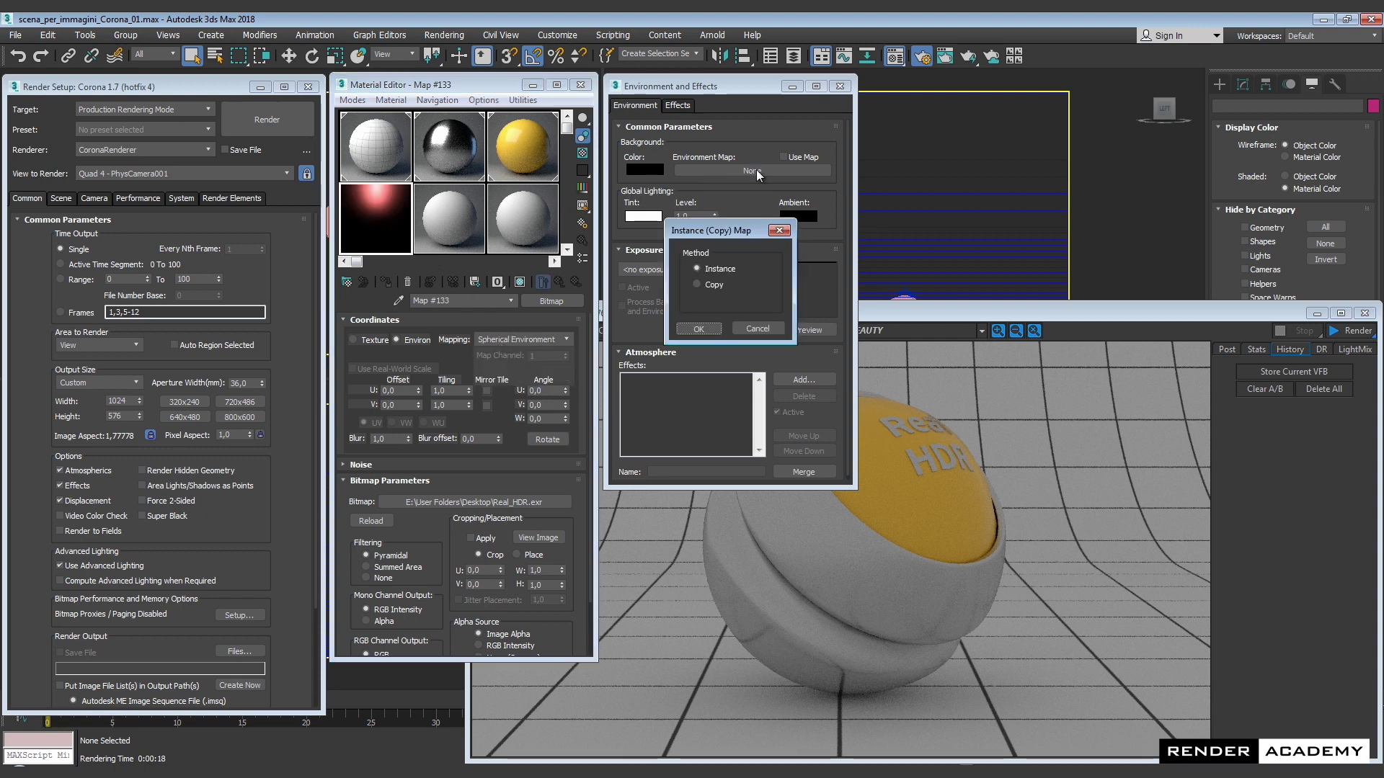
pyautogui.click(699, 328)
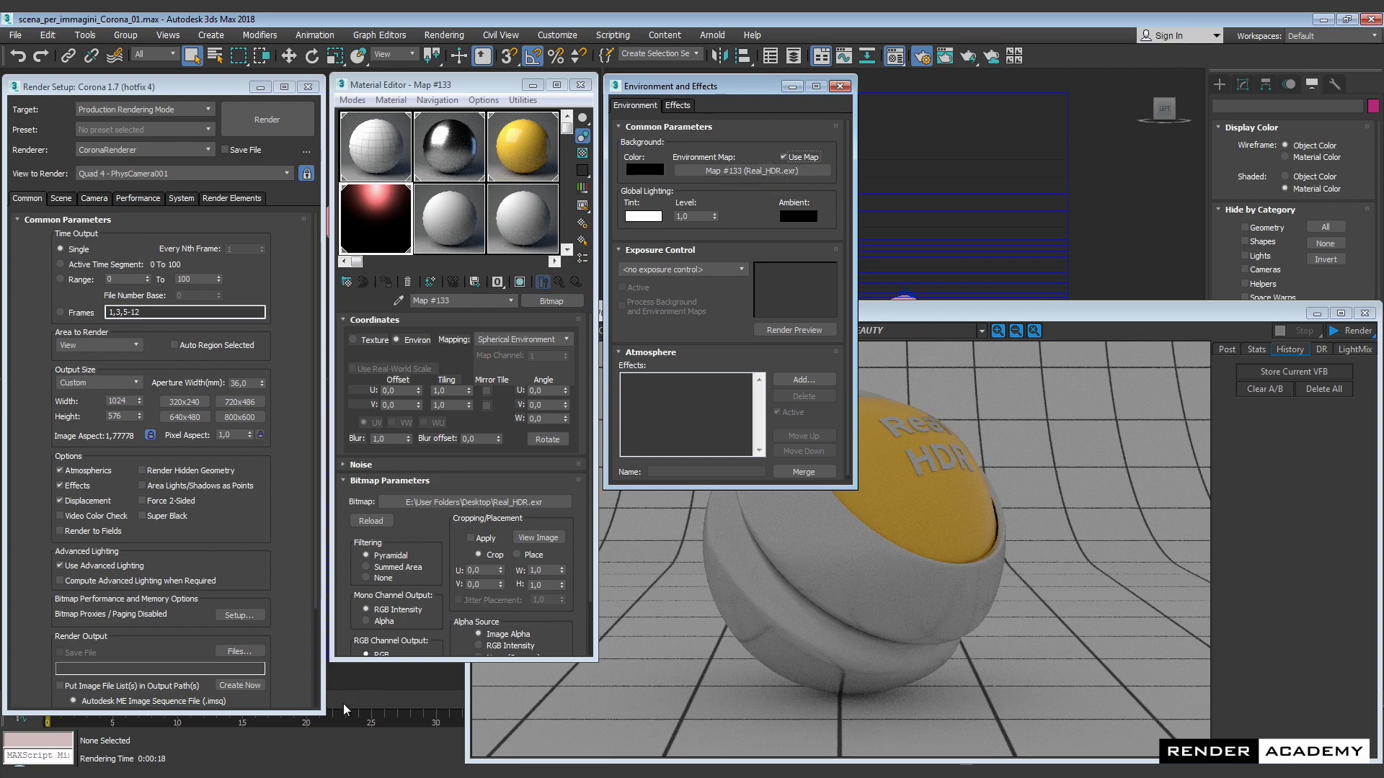
# In Real HDR, add a sprite light above the horizon with Red 255 and size 53, then export
pyautogui.hotkey('alt', 'Tab')
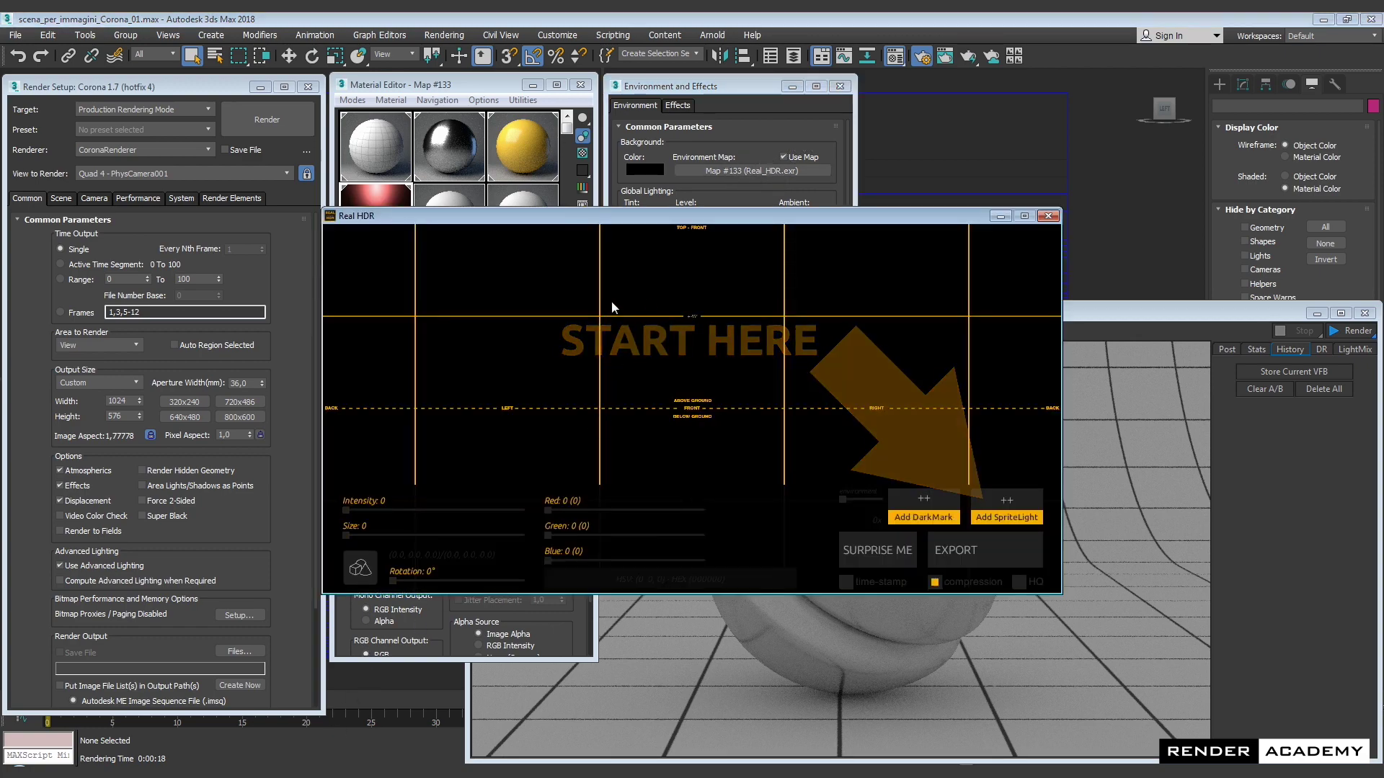
pyautogui.click(1006, 513)
pyautogui.click(693, 318)
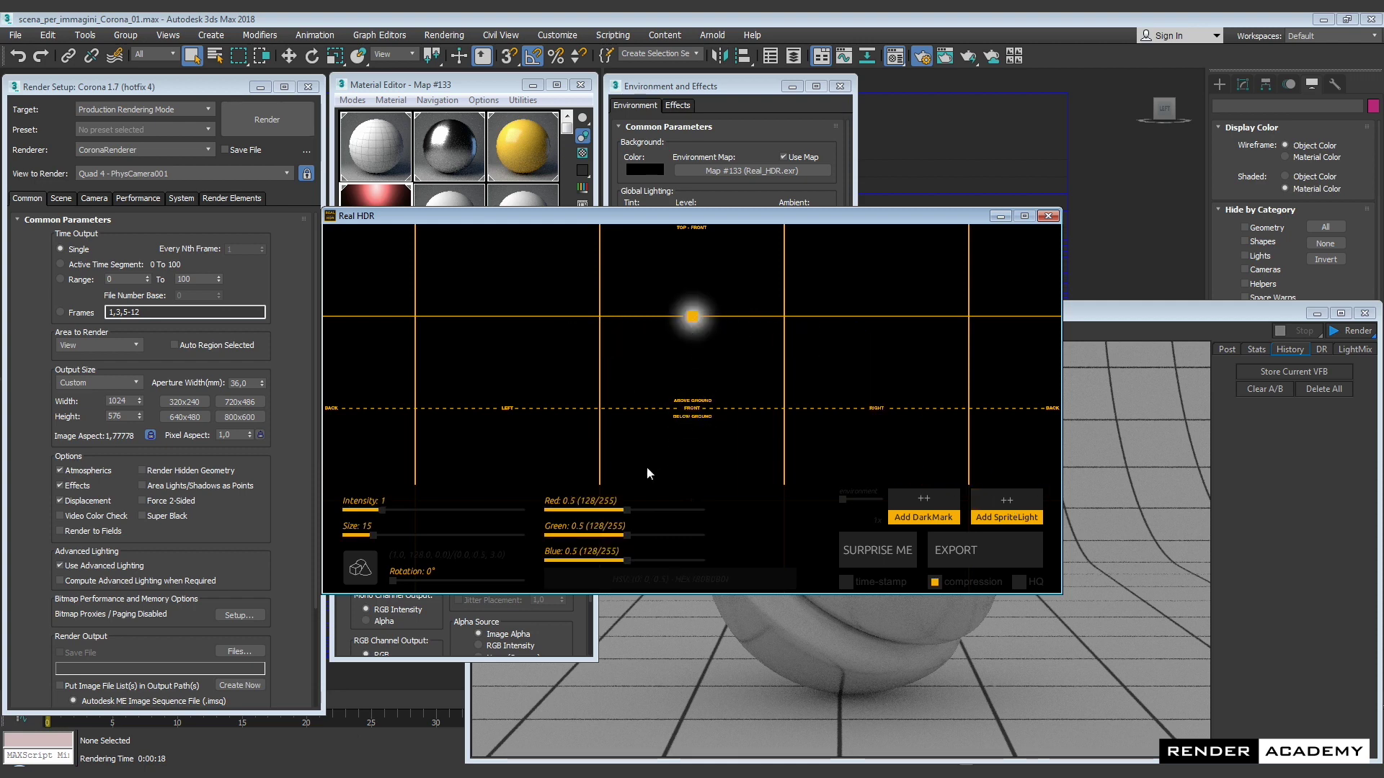
pyautogui.moveTo(634, 513); pyautogui.dragTo(710, 511)
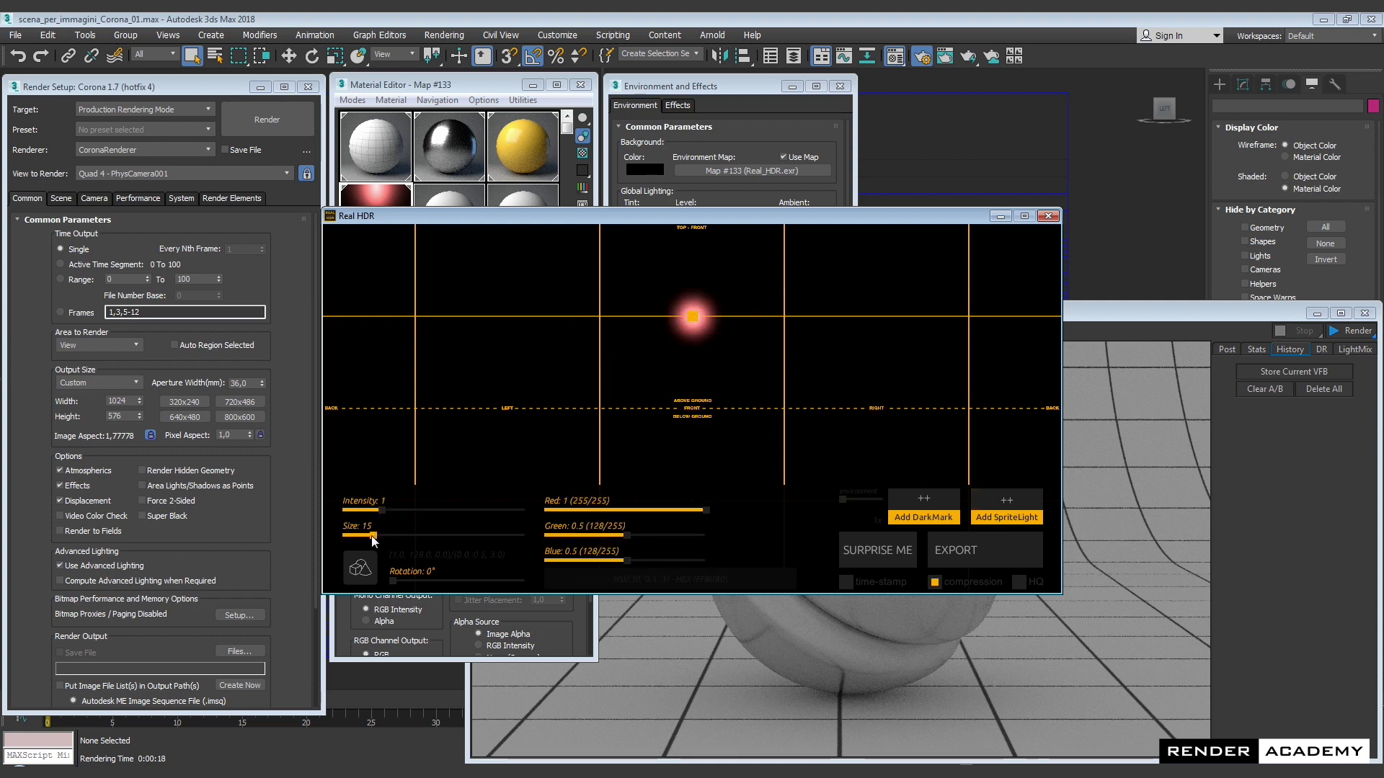
pyautogui.moveTo(373, 536); pyautogui.dragTo(441, 536)
pyautogui.click(974, 554)
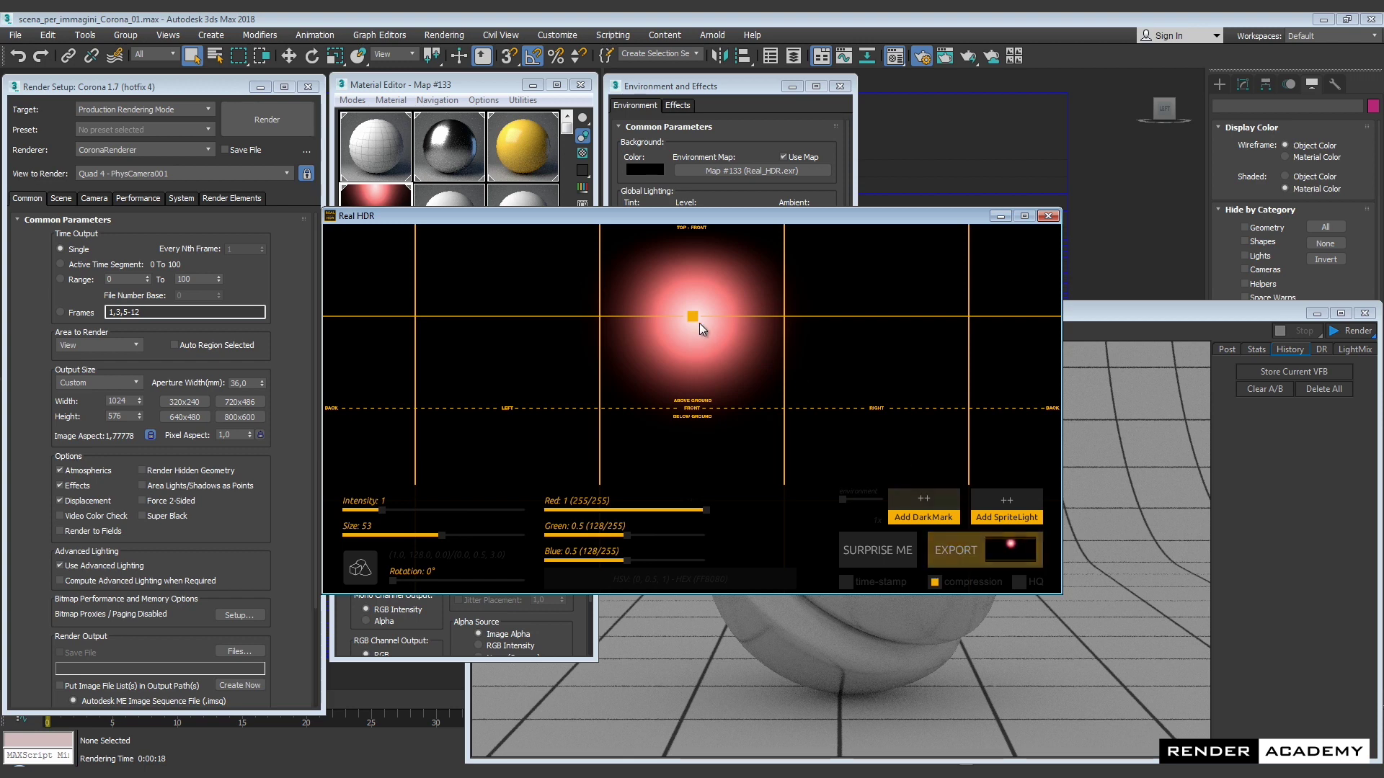
# Reload the environment bitmap with the new export and re-render the sphere, now lit pink
pyautogui.click(489, 87)
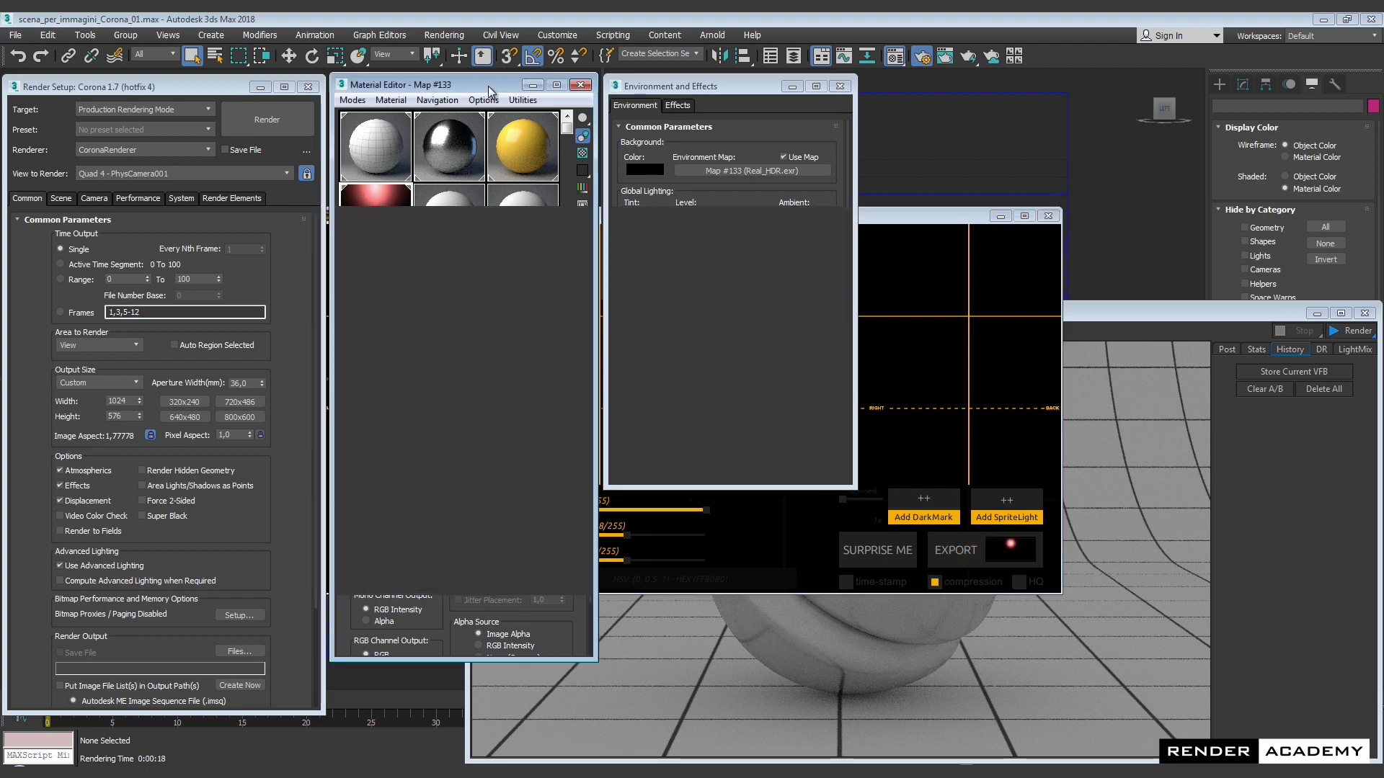
pyautogui.click(371, 520)
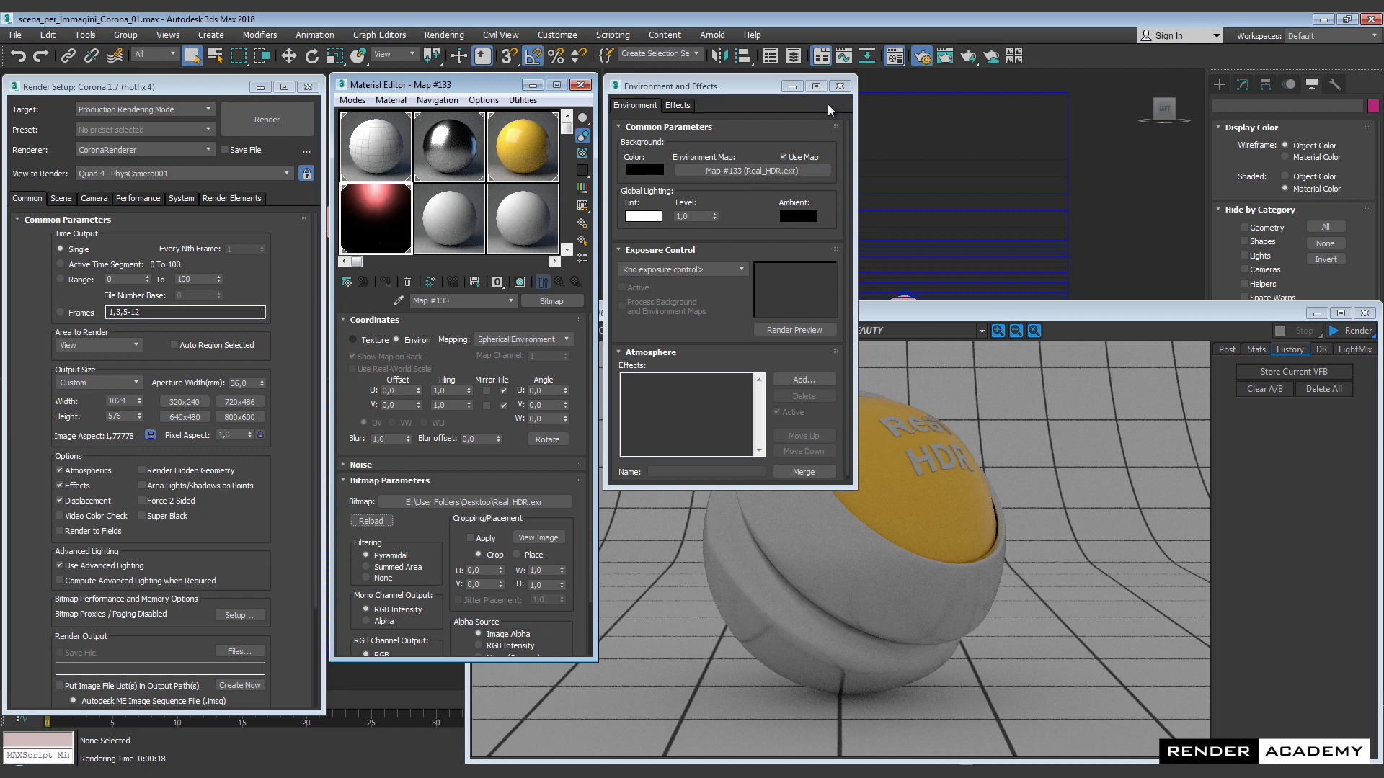
pyautogui.click(839, 86)
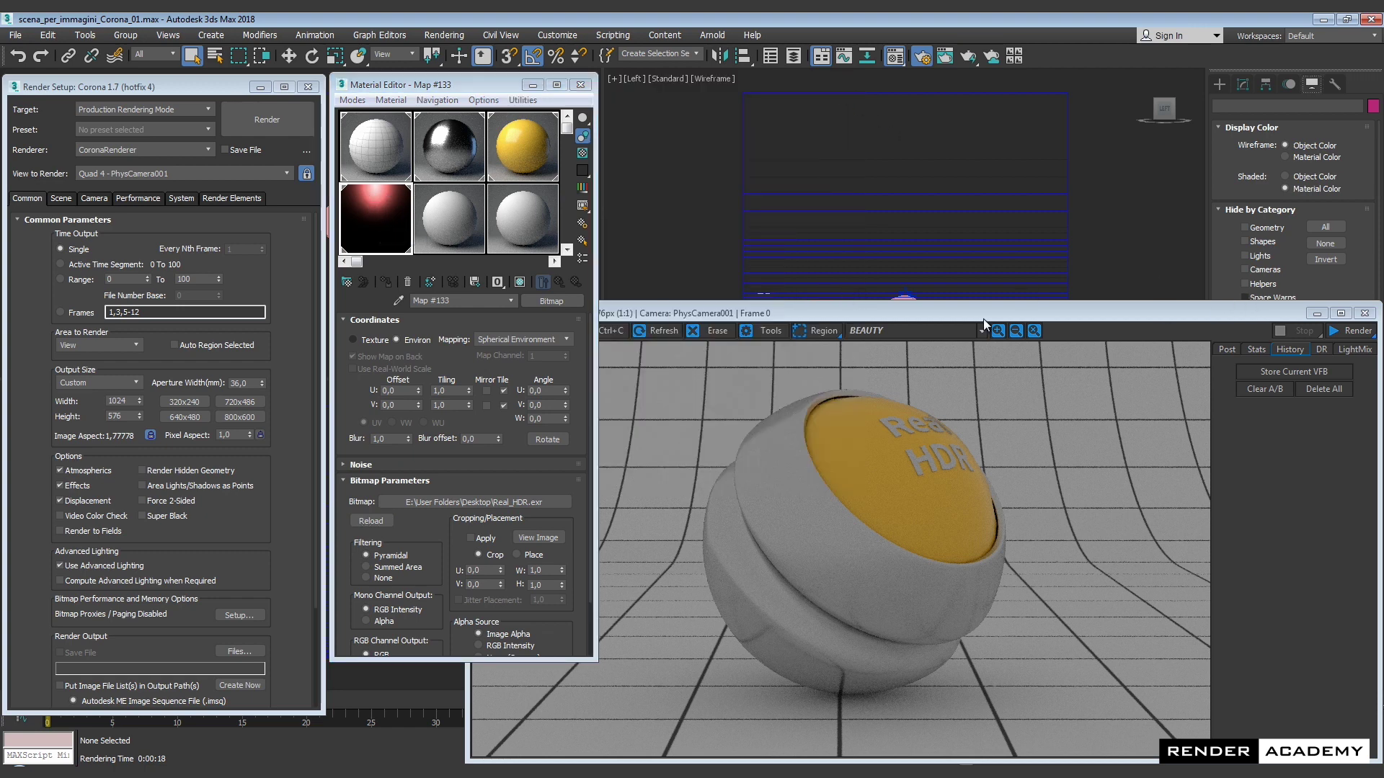
pyautogui.click(1358, 331)
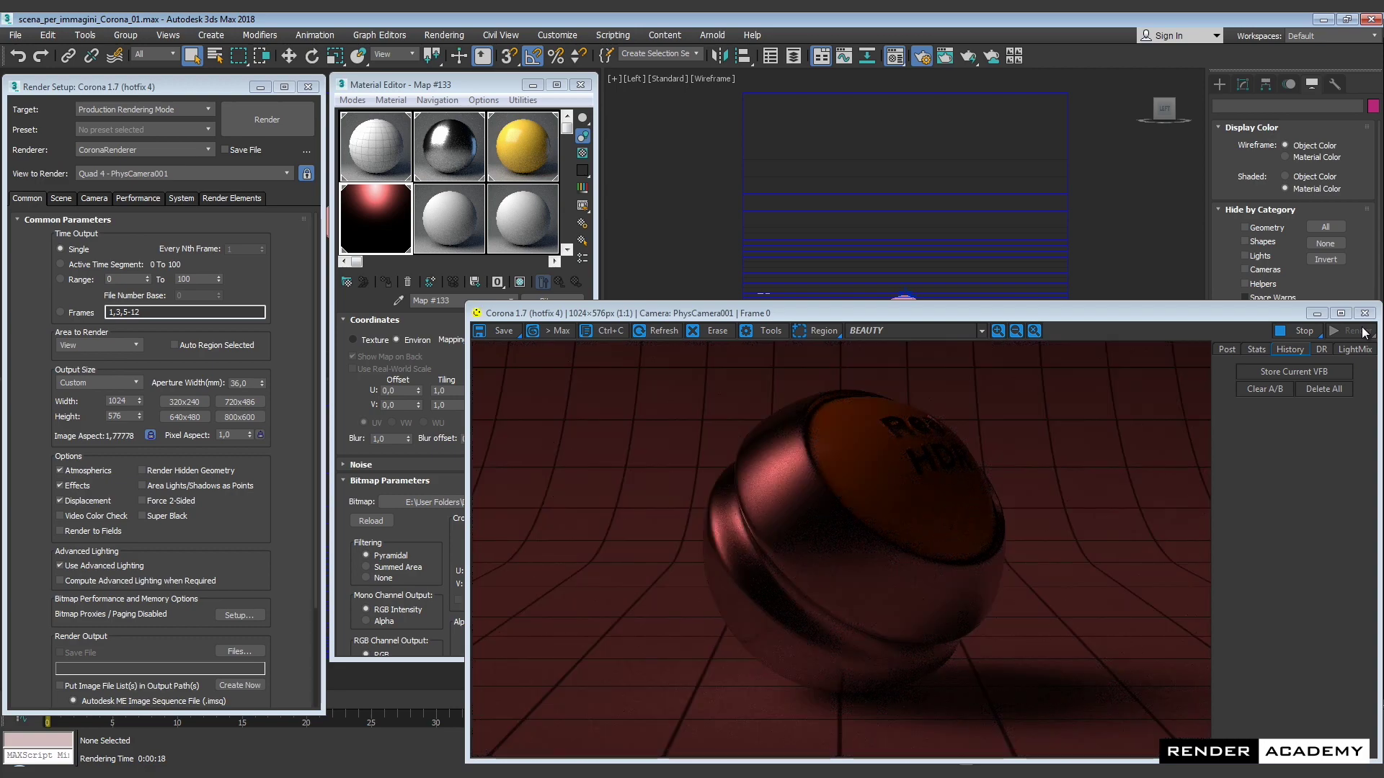
pyautogui.click(1304, 331)
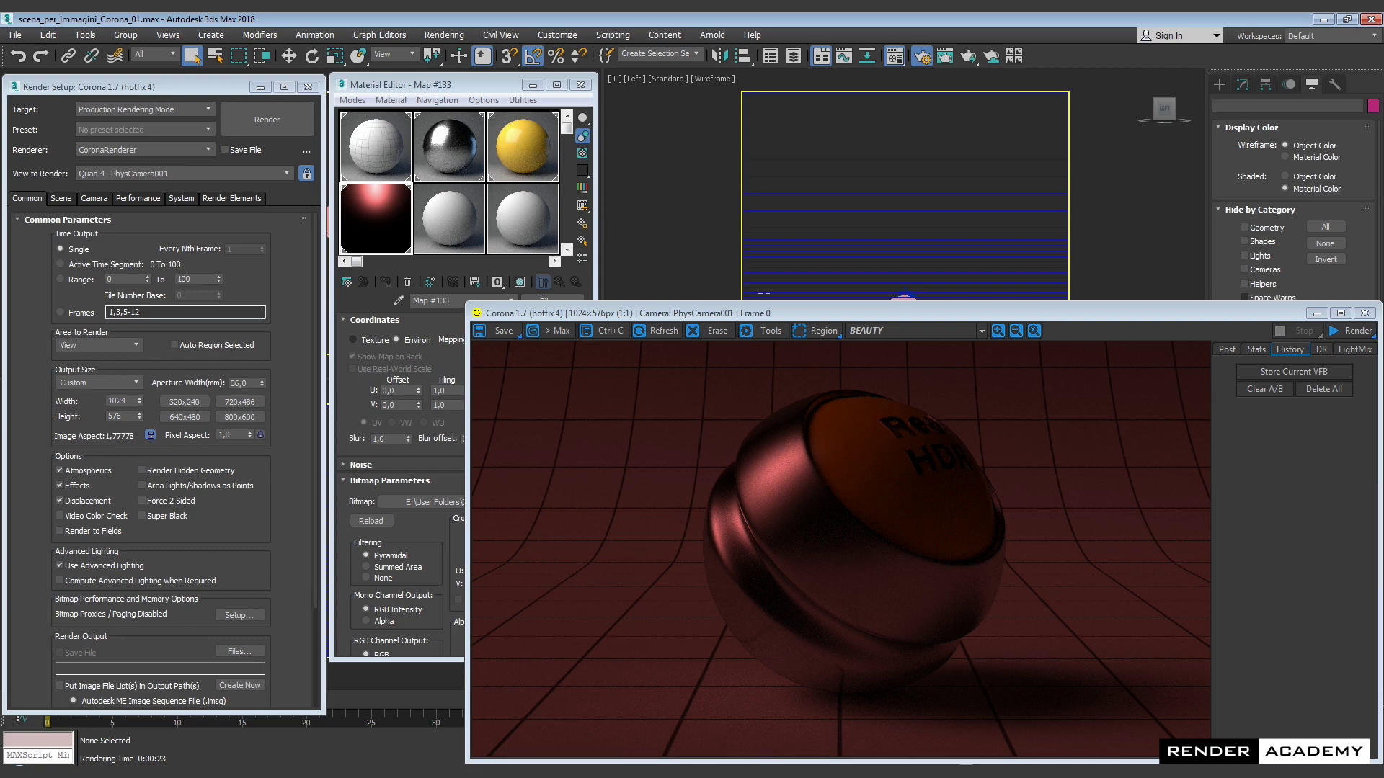
pyautogui.hotkey('alt', 'Tab')
# Move Real HDR to the top-right, slide the panorama preview to check the red light, then minimize it
pyautogui.moveTo(770, 222); pyautogui.dragTo(1072, 46)
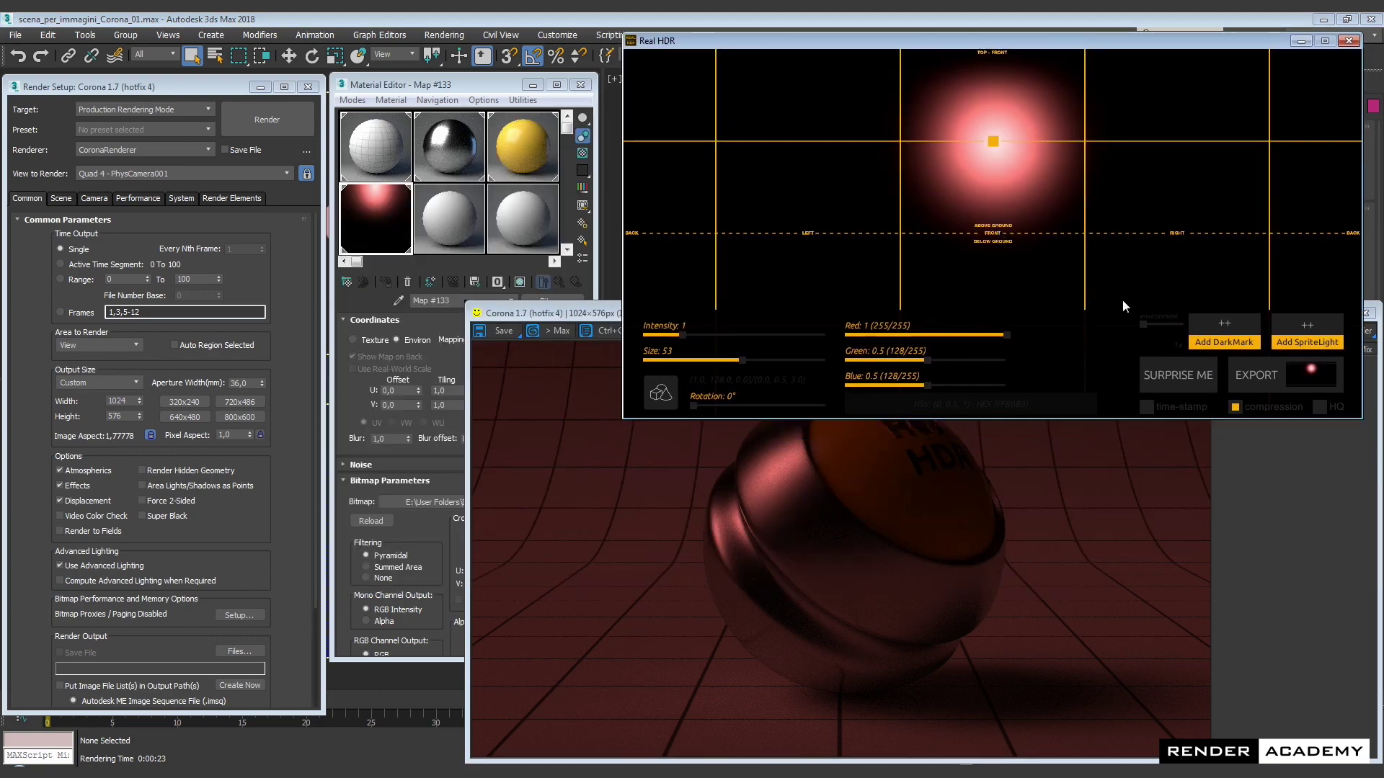
pyautogui.moveTo(1145, 326); pyautogui.dragTo(1181, 325)
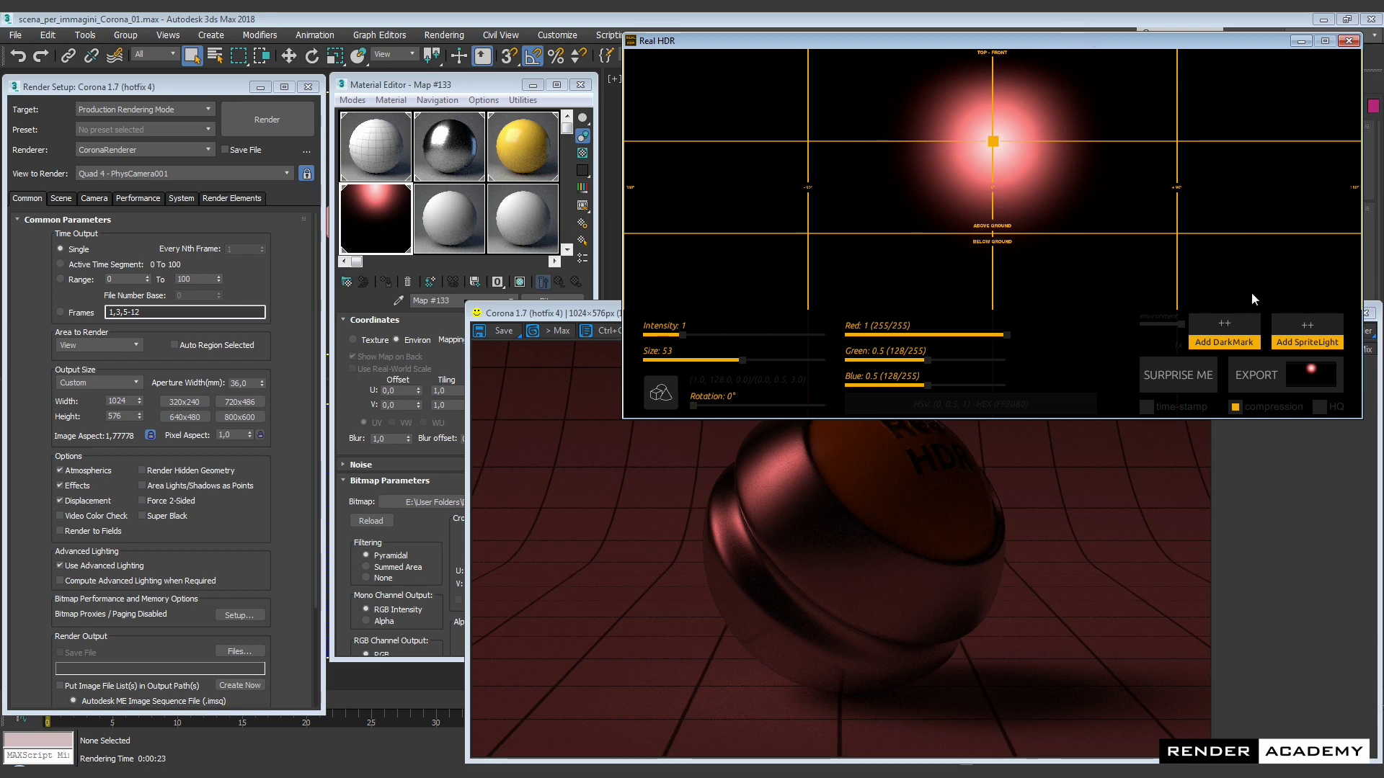
pyautogui.click(1301, 41)
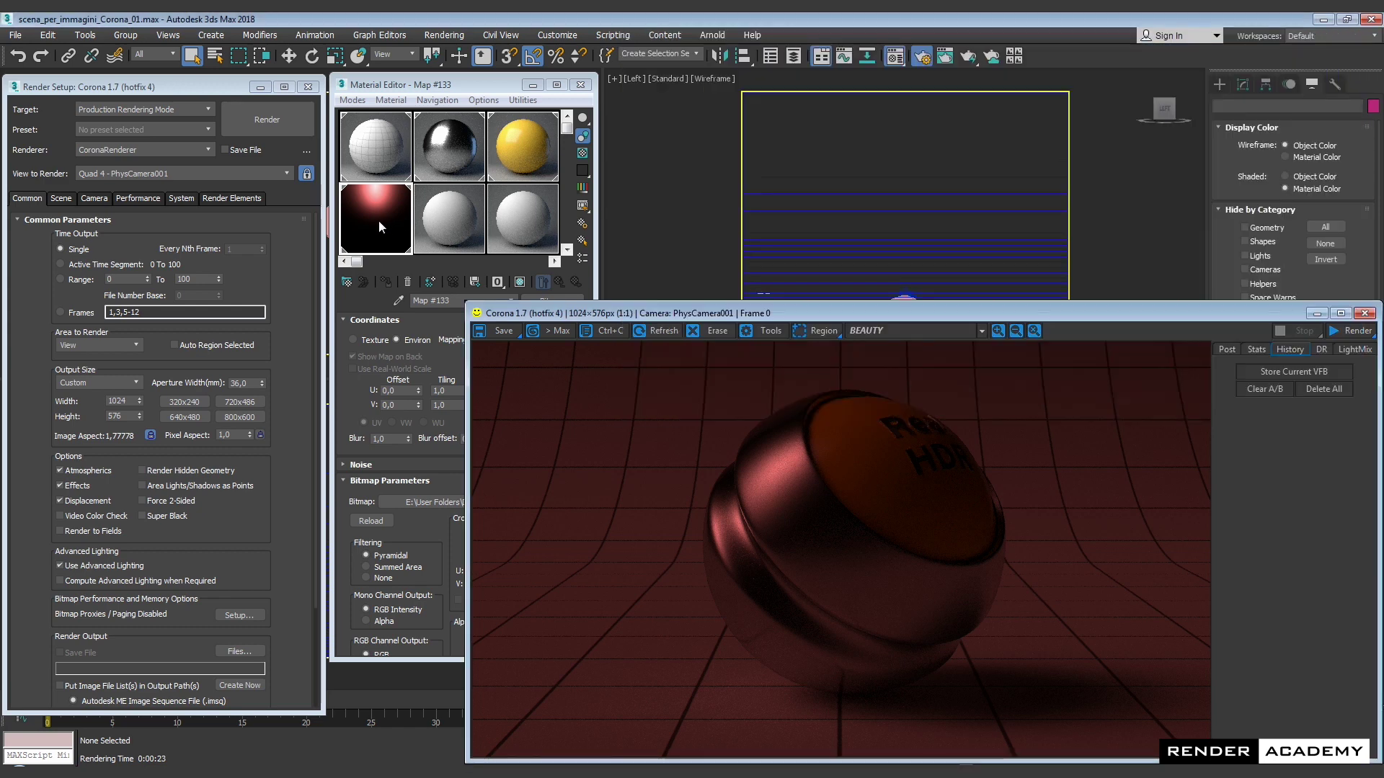
# Set the environment bitmap's U Offset to 0,25 and re-render the sphere in Corona
pyautogui.click(378, 220)
pyautogui.doubleClick(399, 391)
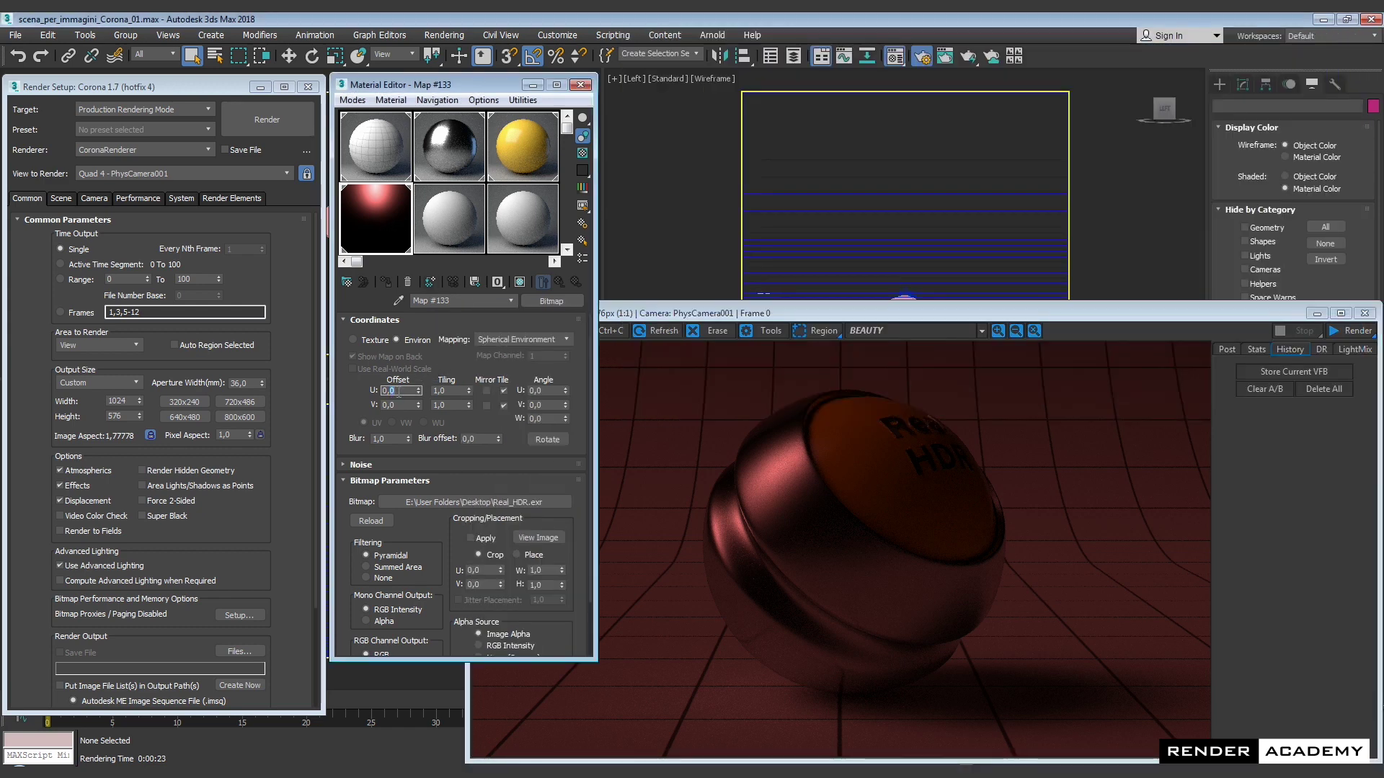
pyautogui.write('0,25')
pyautogui.press('Return')
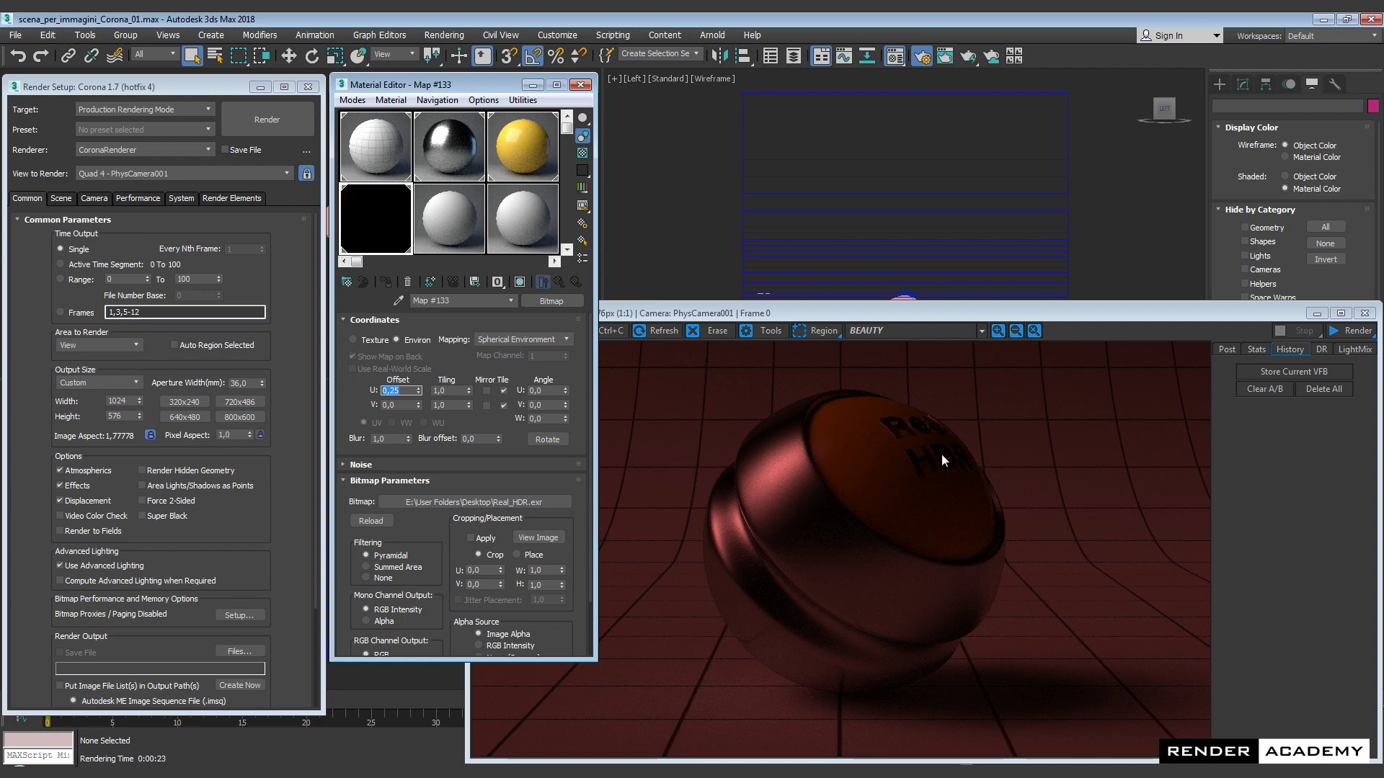
pyautogui.click(1343, 330)
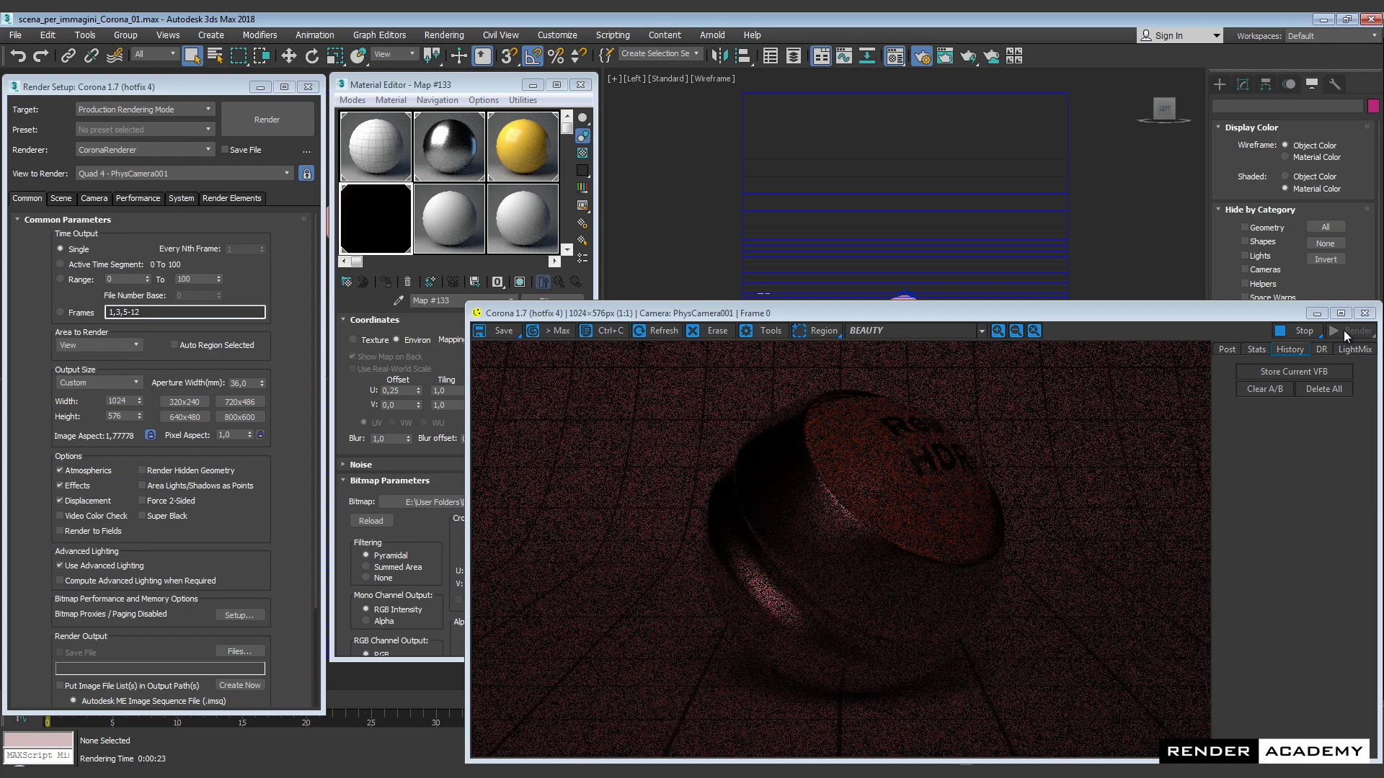
pyautogui.click(1300, 335)
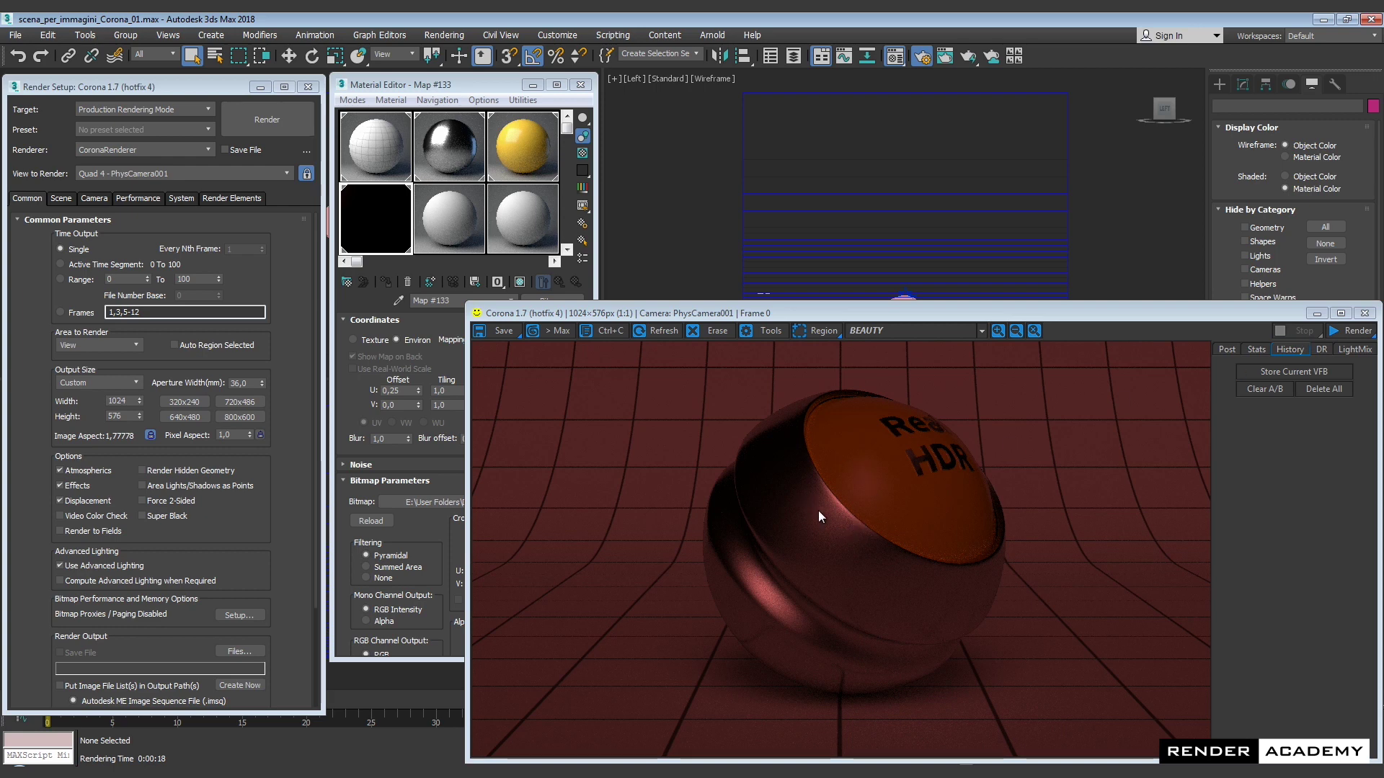
pyautogui.click(321, 774)
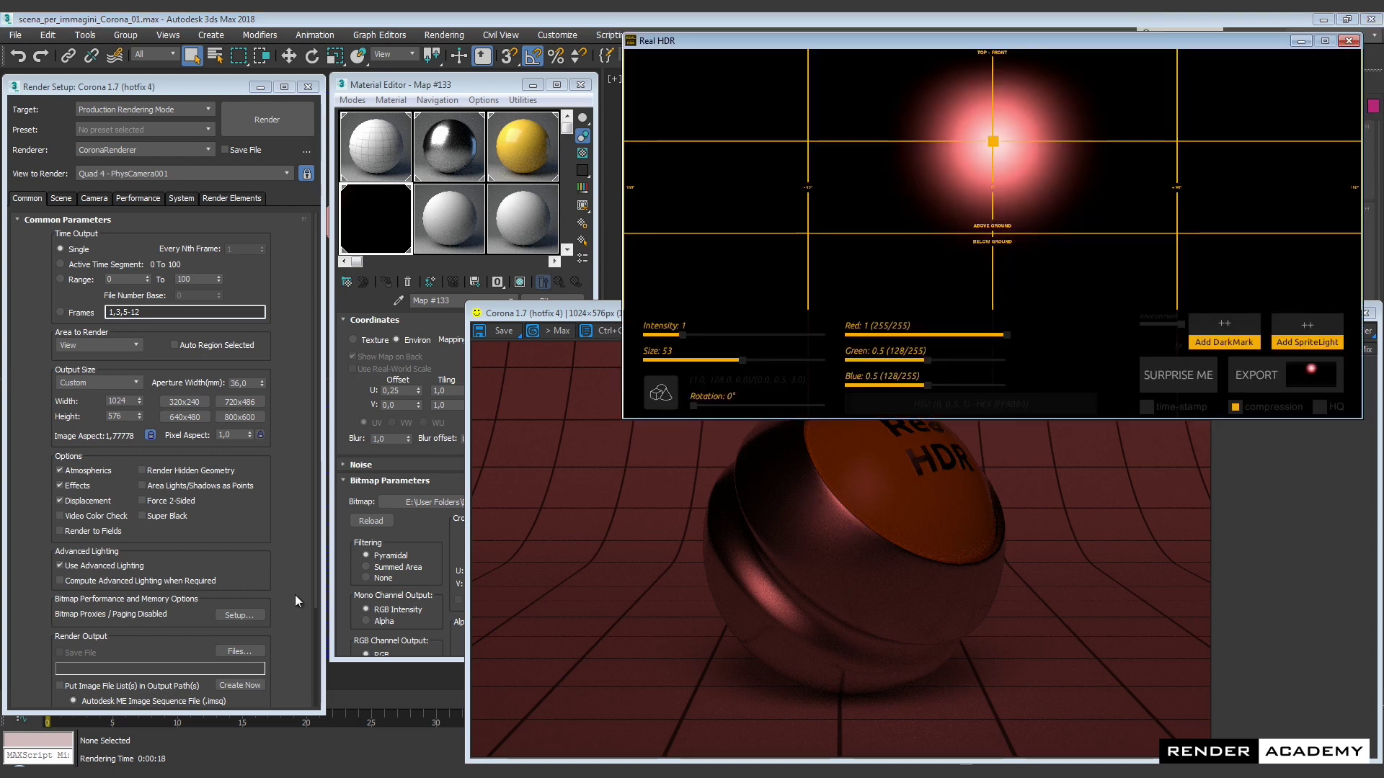
# Expand the bitmap's Output rollout, set Output Amount to 5,0, and close the material editor
pyautogui.click(378, 228)
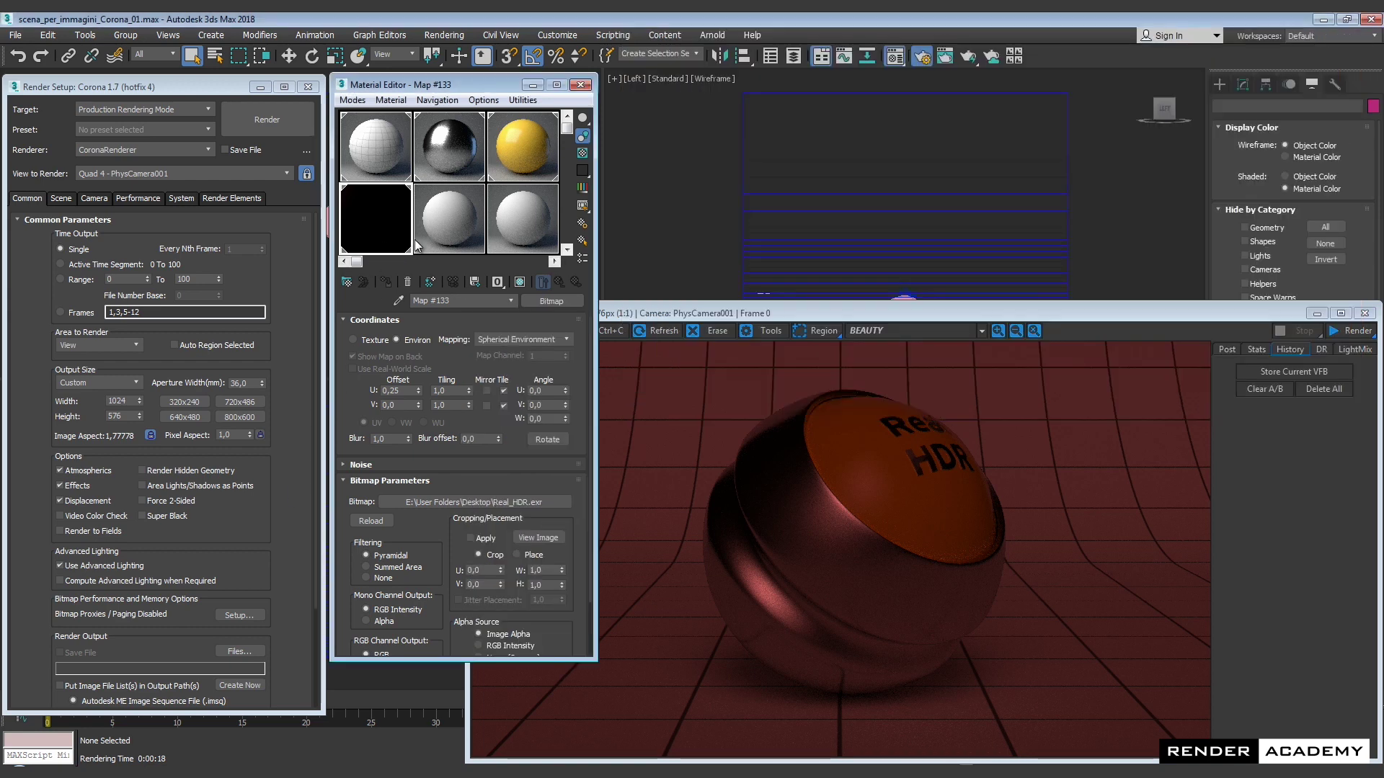
pyautogui.scroll(-3, 588, 445)
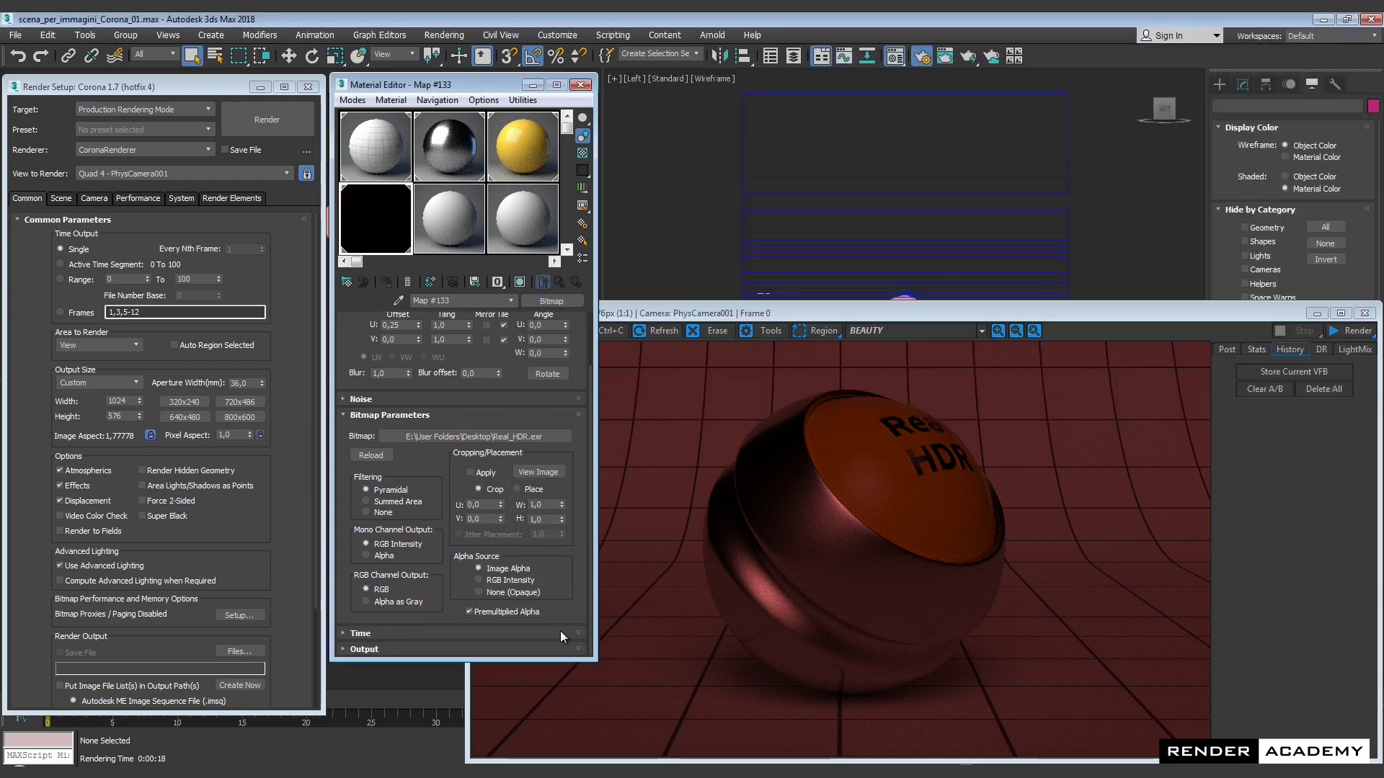
pyautogui.click(370, 652)
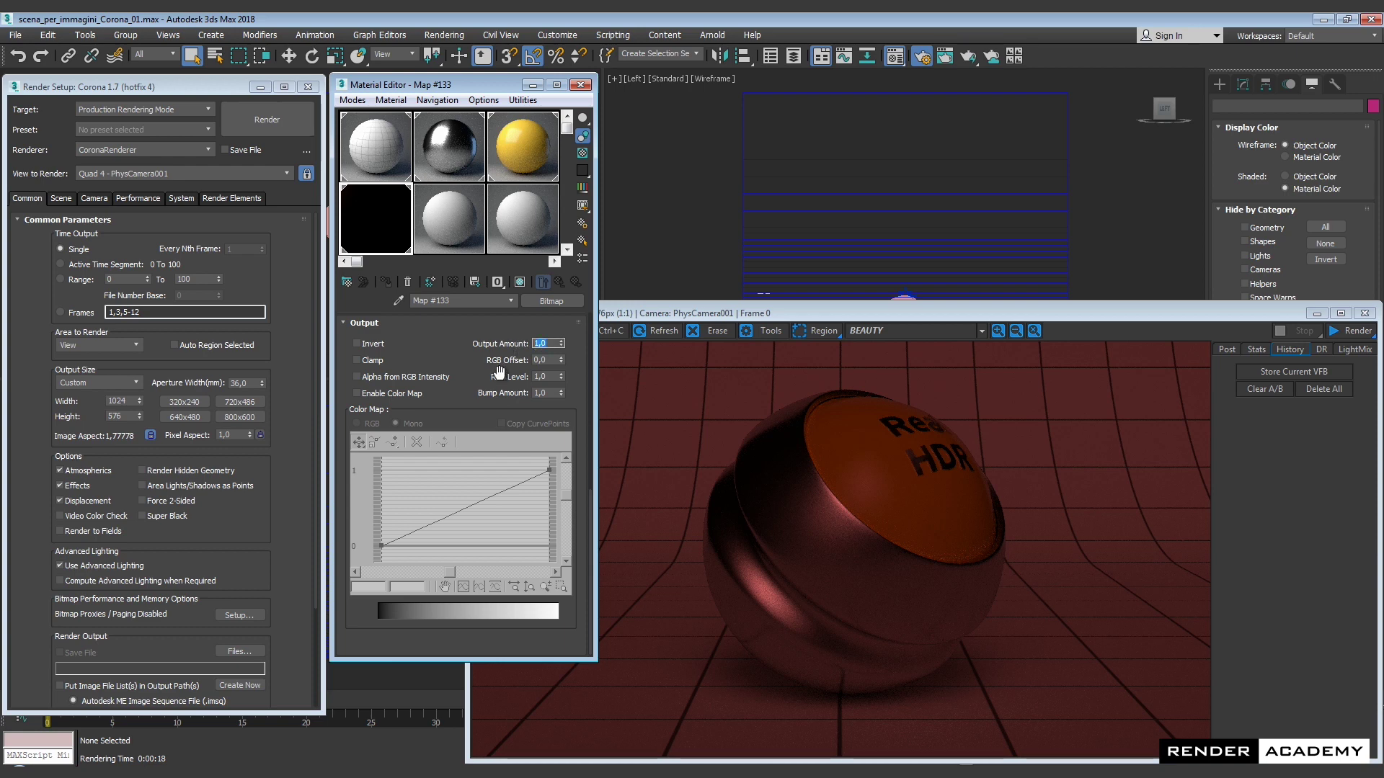
pyautogui.click(94, 197)
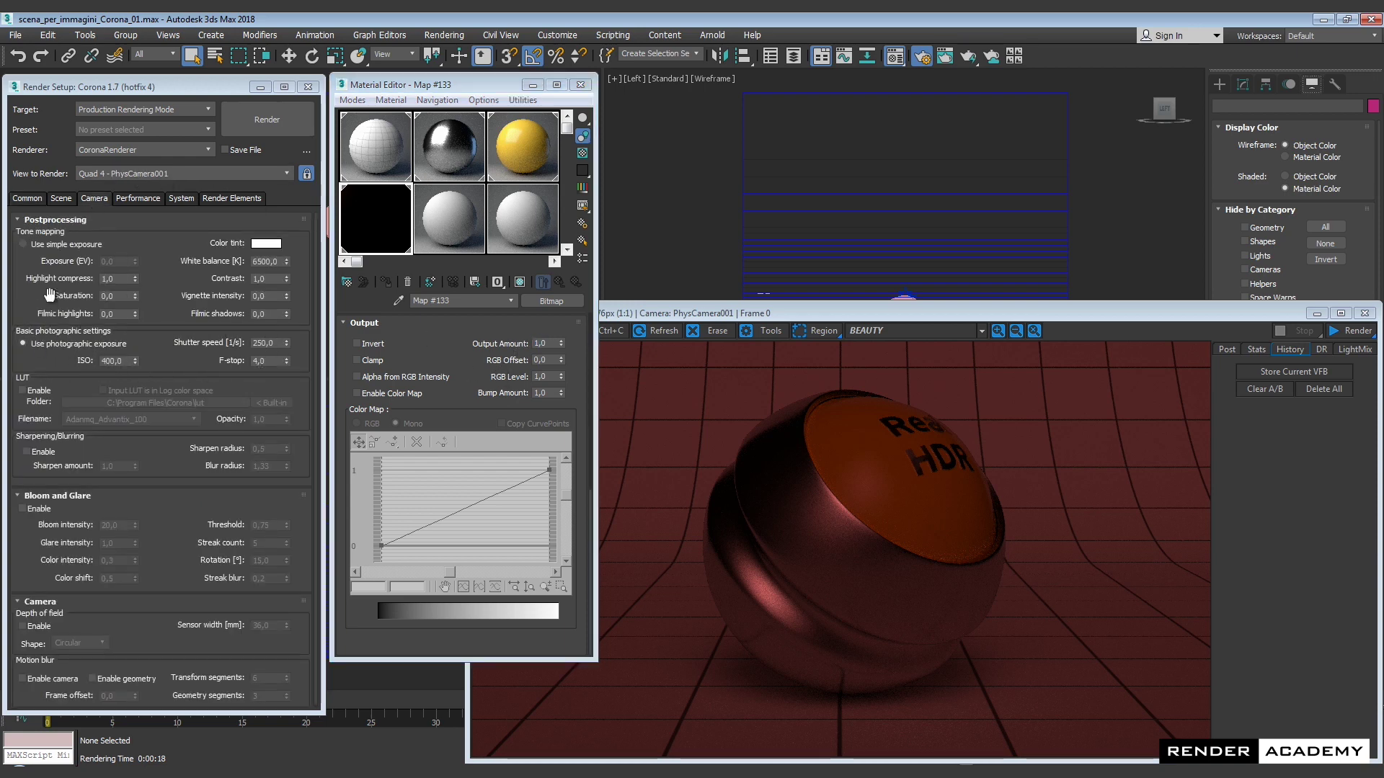
pyautogui.doubleClick(542, 343)
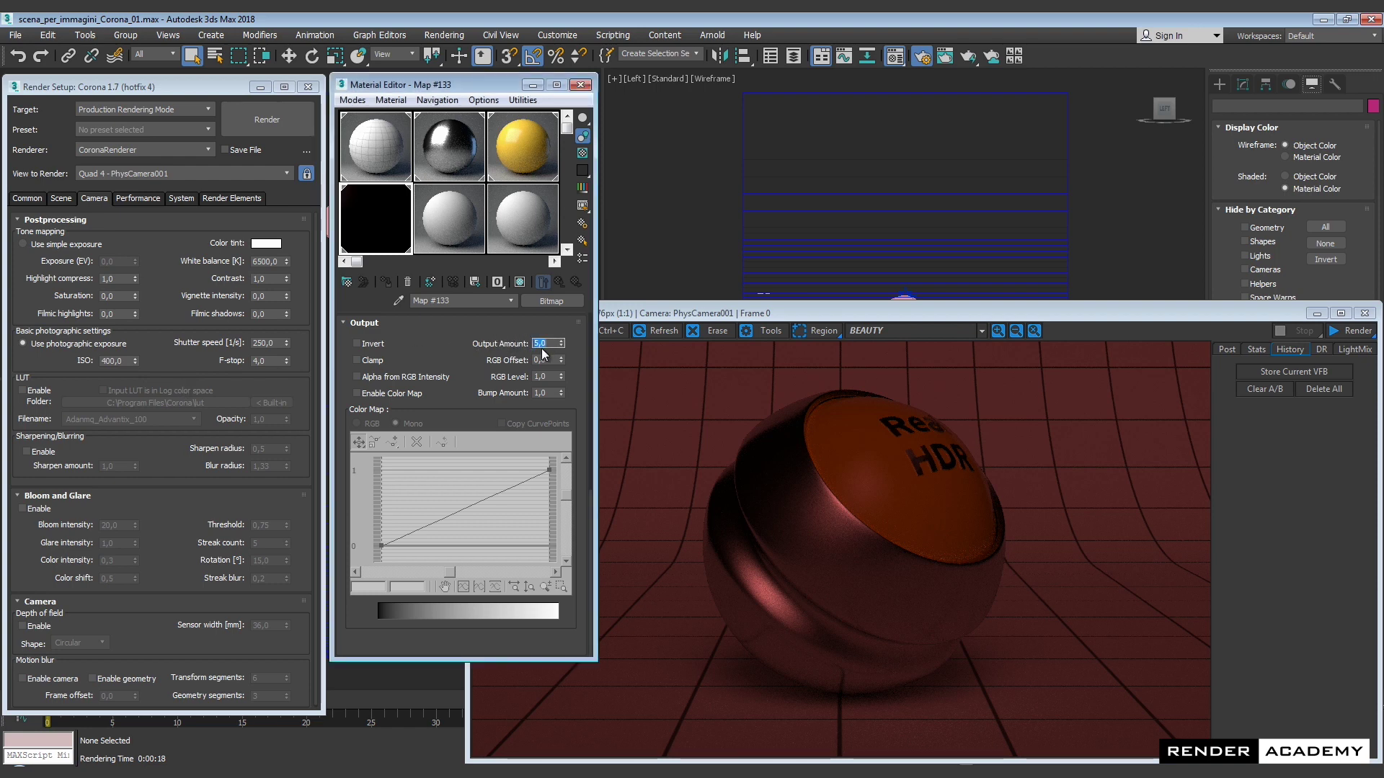
pyautogui.click(579, 85)
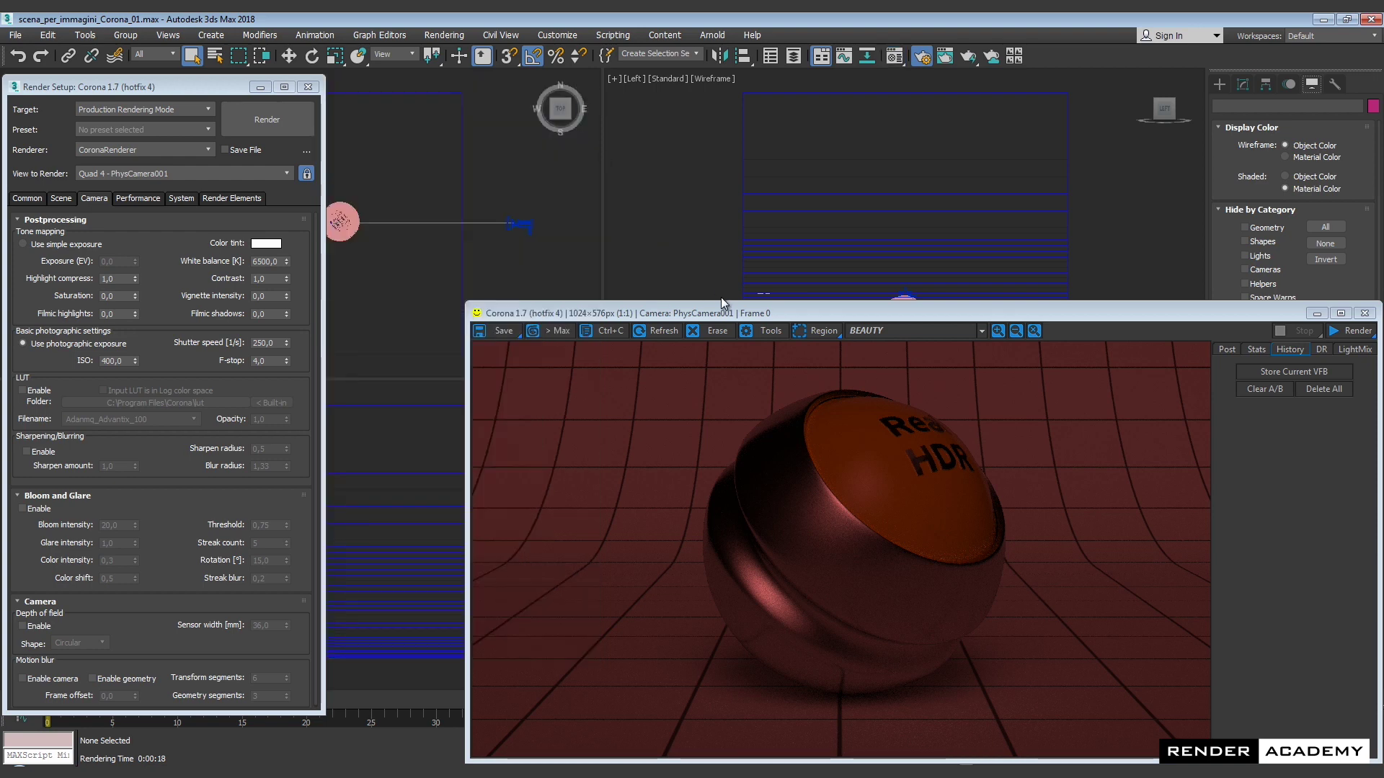
# Move the sprite light to the upper right, tint it orange (Red 173, Blue 74), and export
pyautogui.moveTo(789, 313); pyautogui.dragTo(656, 189)
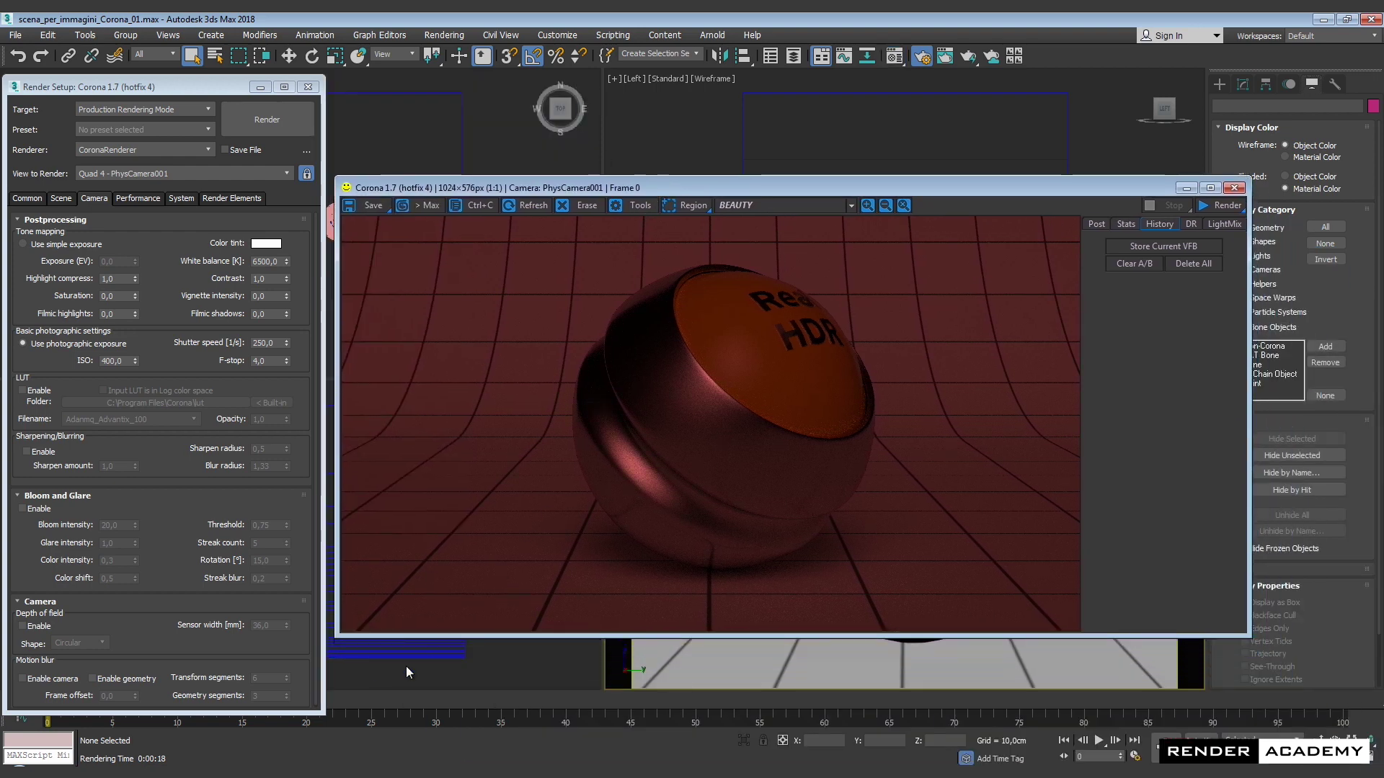
pyautogui.hotkey('alt', 'Tab')
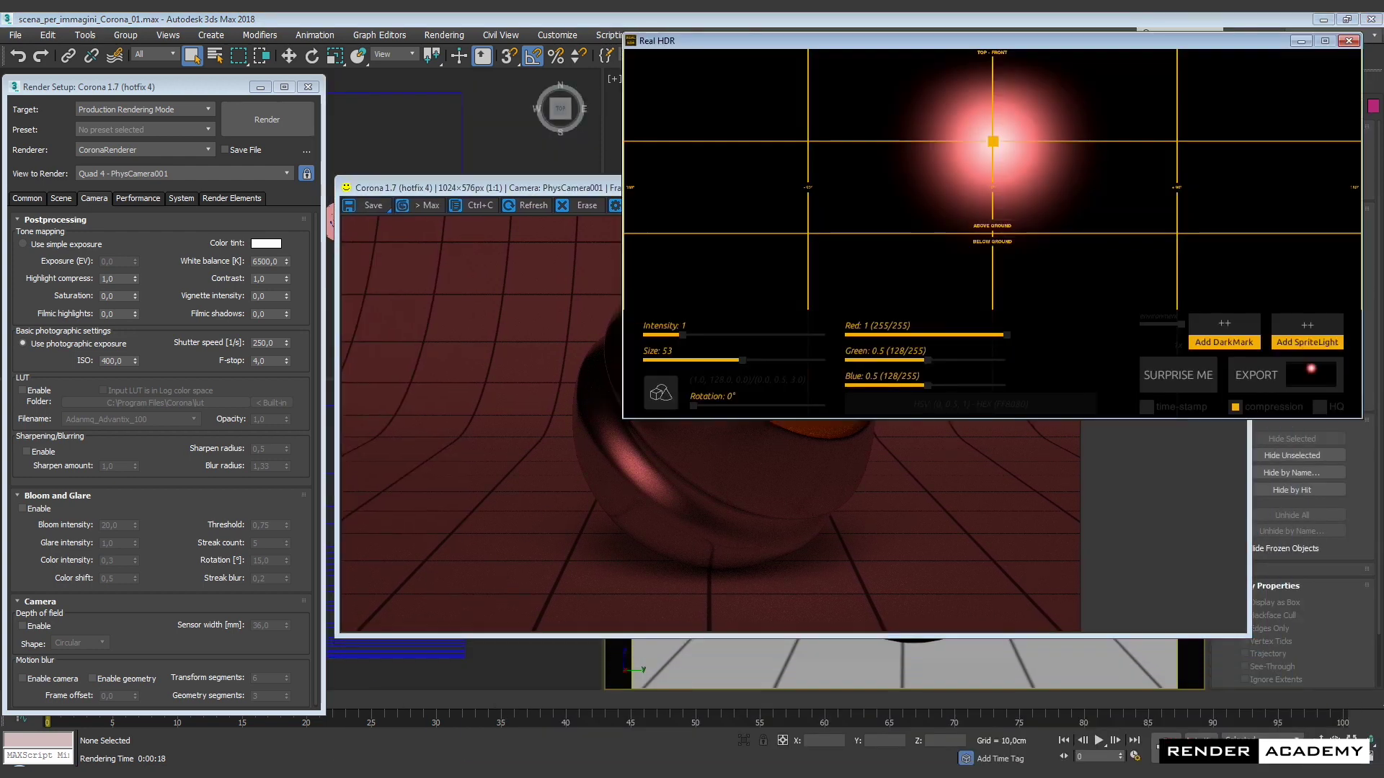
pyautogui.click(1179, 143)
pyautogui.moveTo(1006, 336); pyautogui.dragTo(954, 339)
pyautogui.moveTo(928, 384); pyautogui.dragTo(892, 388)
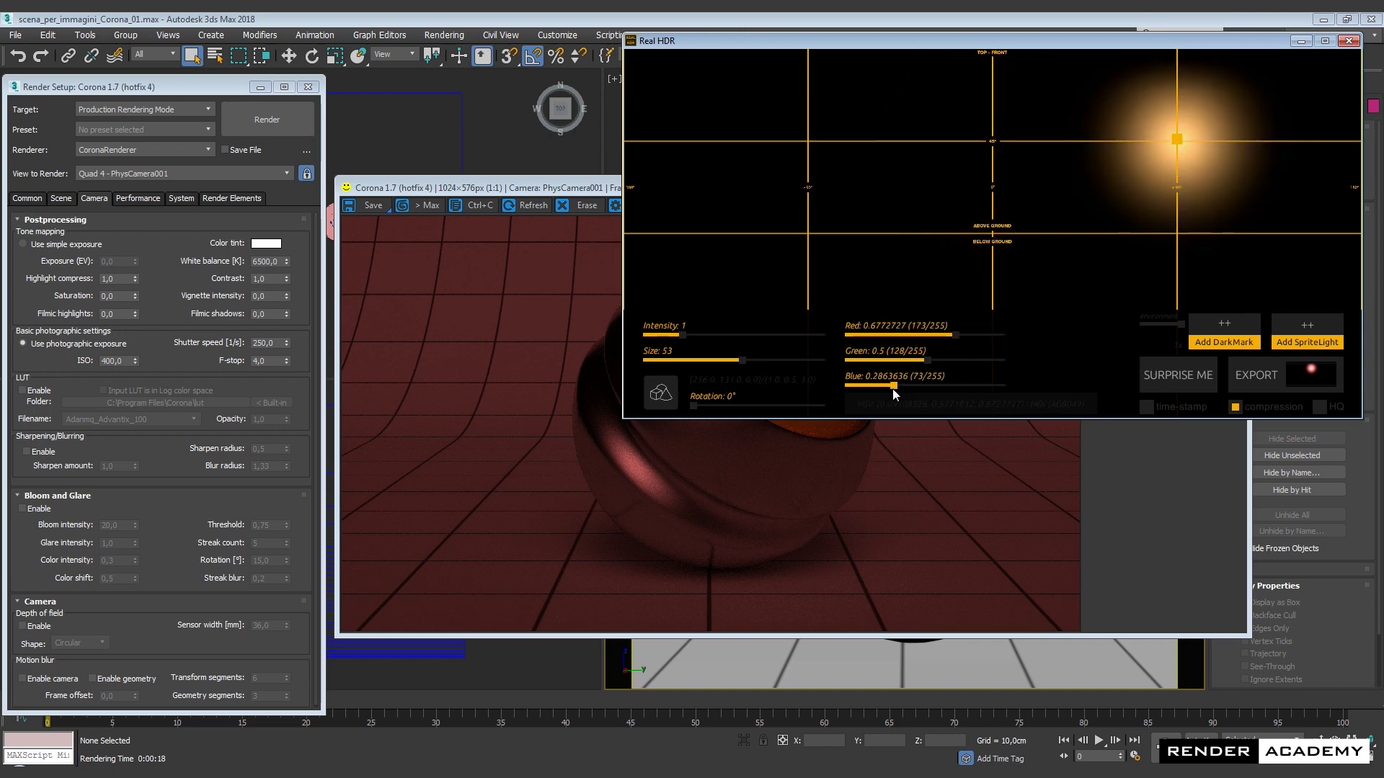
pyautogui.click(1241, 379)
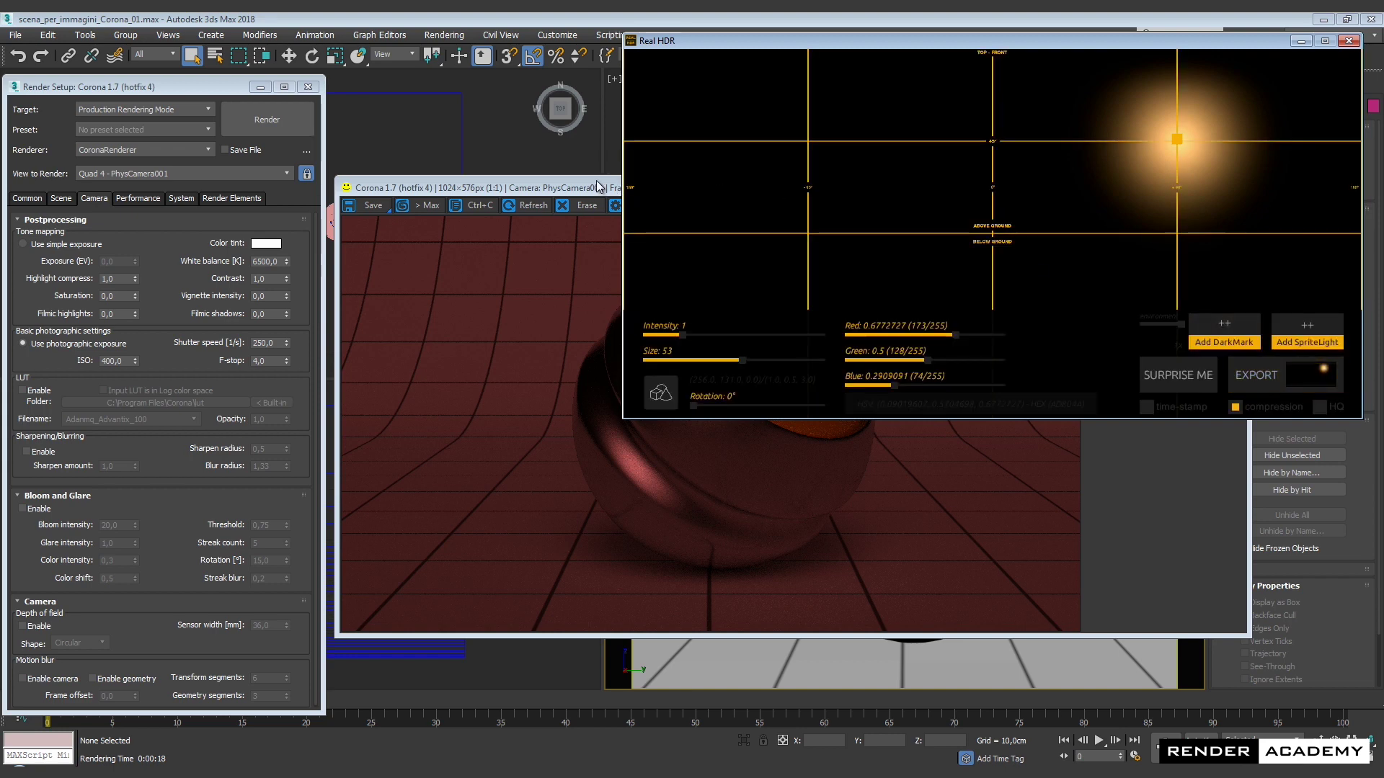
pyautogui.click(597, 187)
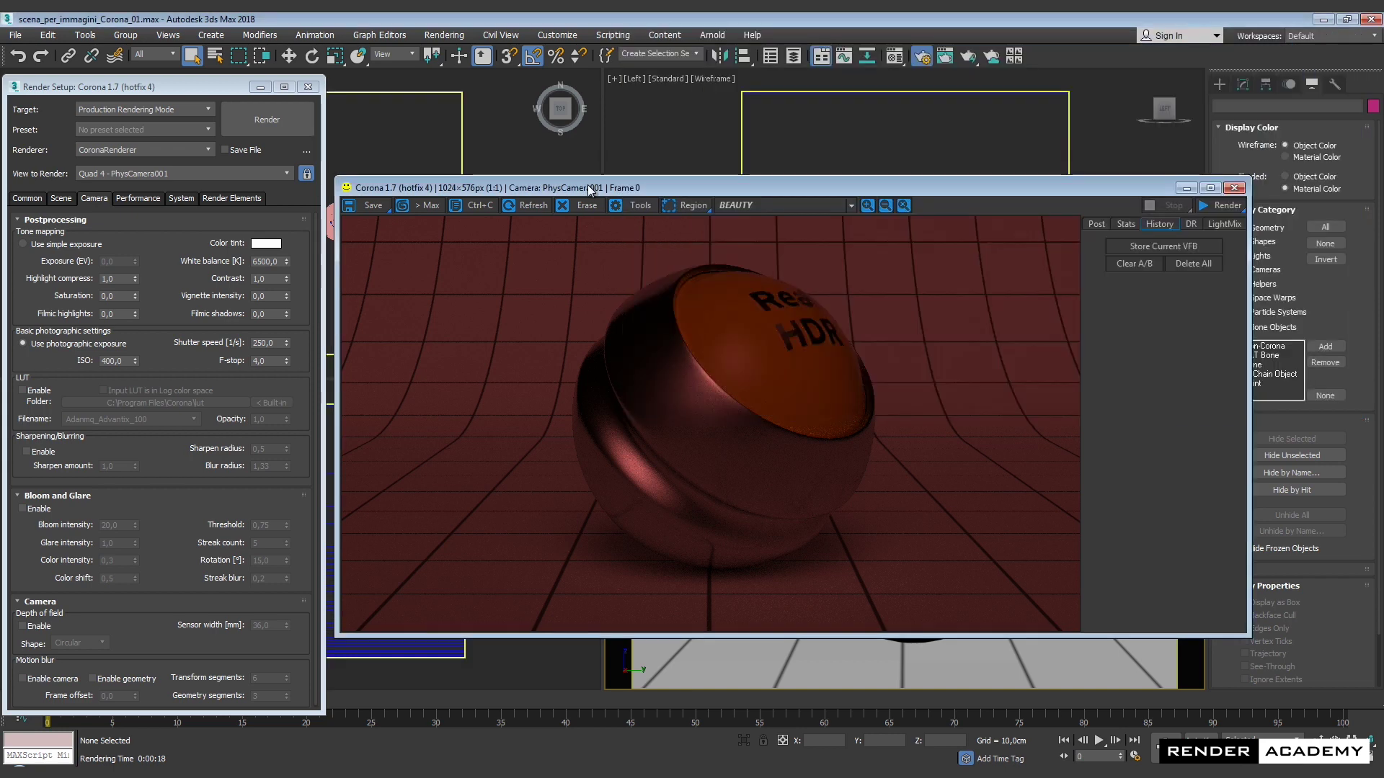
# Restart the Corona render, stop it, and launch Start IR to show the amber-lit sphere
pyautogui.click(1227, 205)
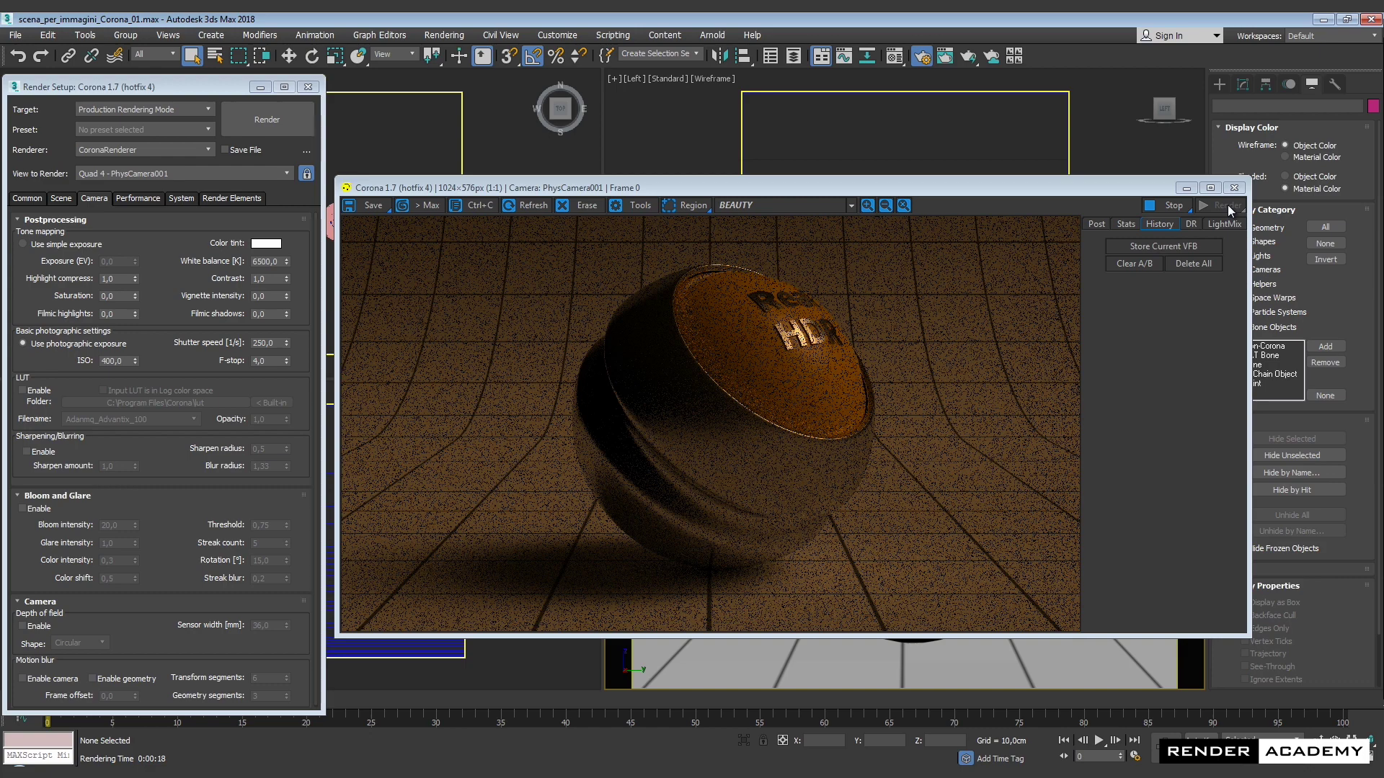
pyautogui.click(1171, 204)
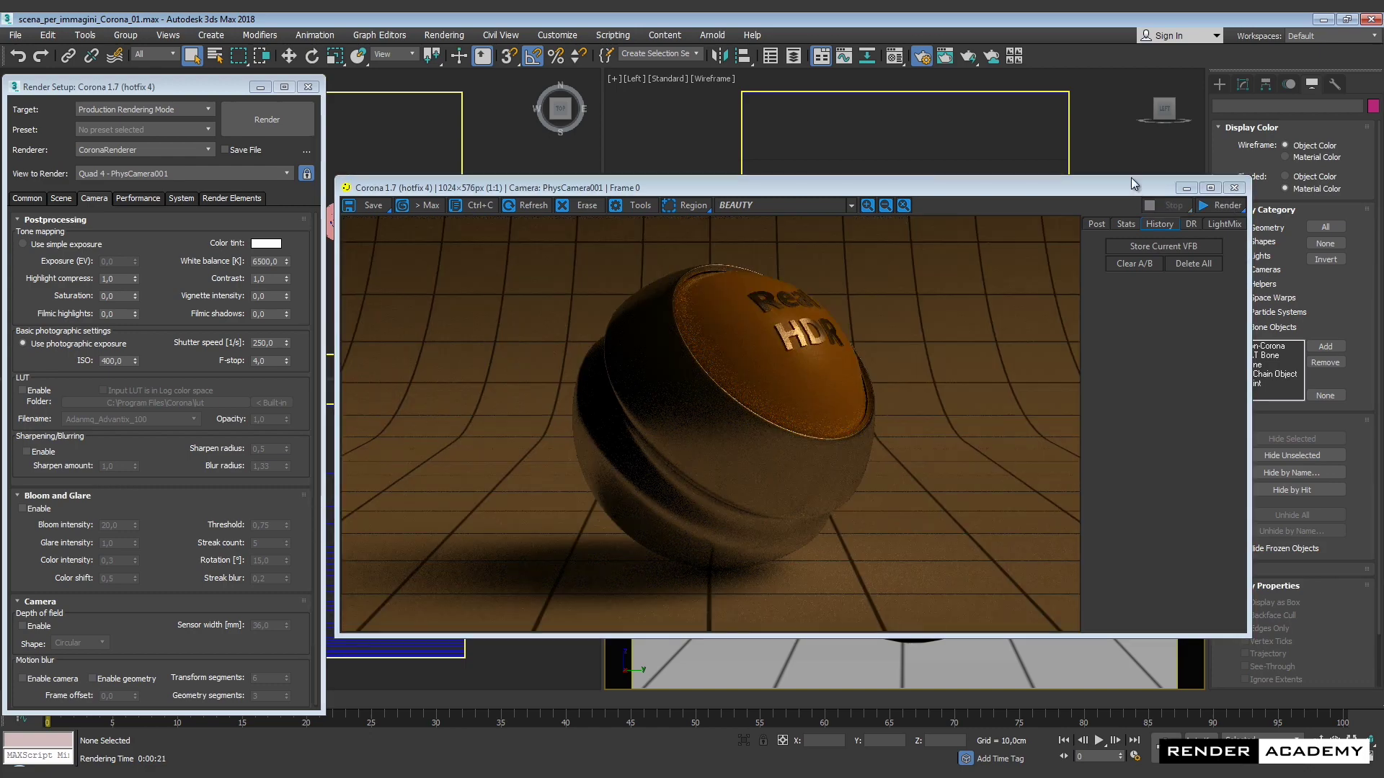
pyautogui.moveTo(1130, 181); pyautogui.dragTo(1123, 79)
pyautogui.click(1215, 102)
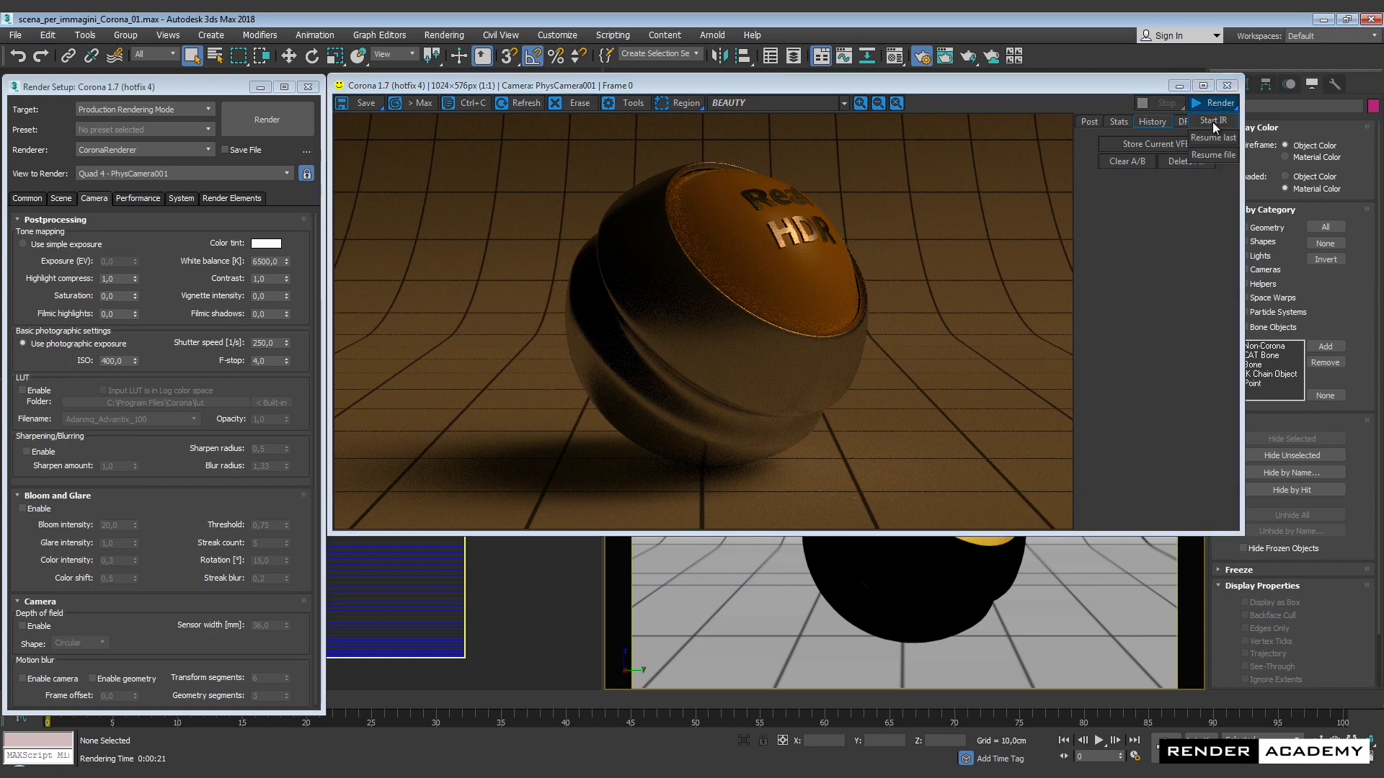
pyautogui.click(1215, 120)
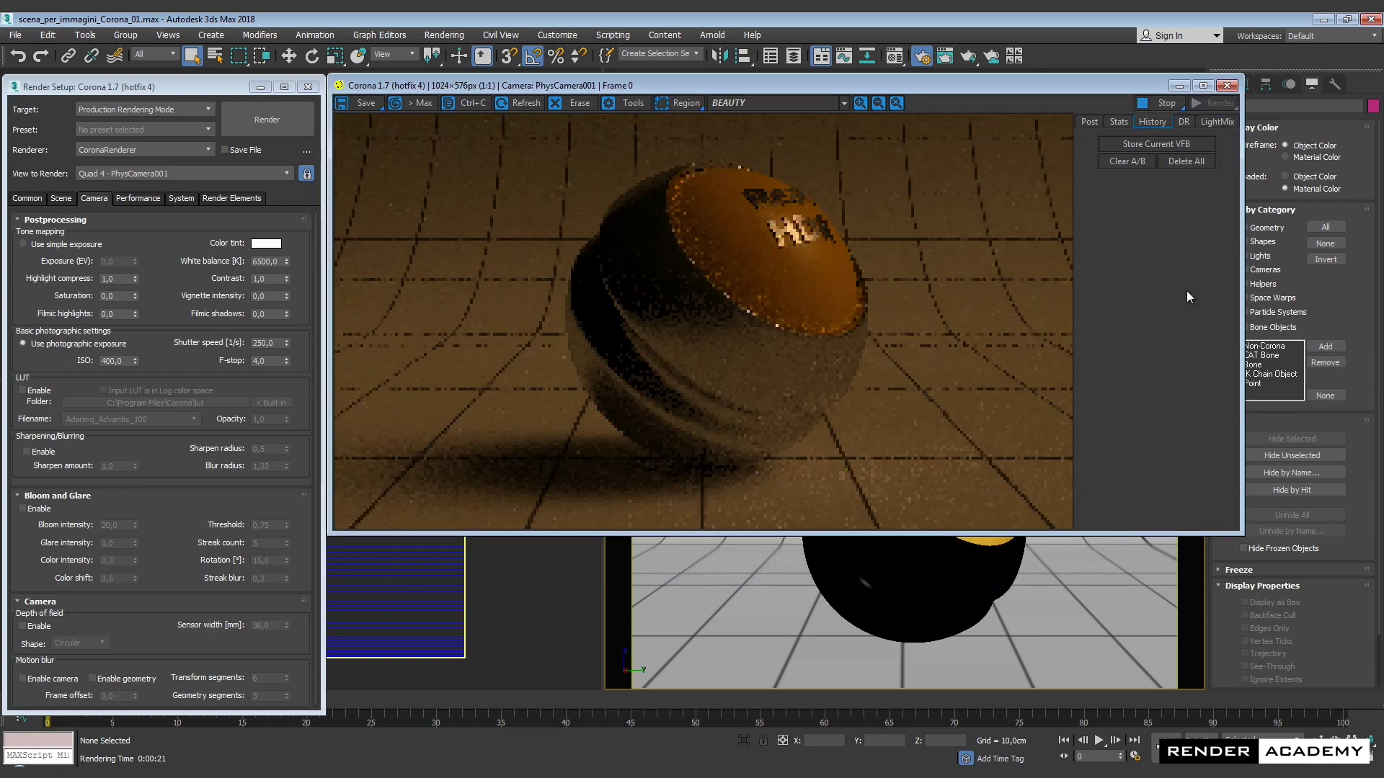
# Add a sprite light on the left of the Real HDR environment with Size 100, Red 64, Blue 202
pyautogui.click(368, 773)
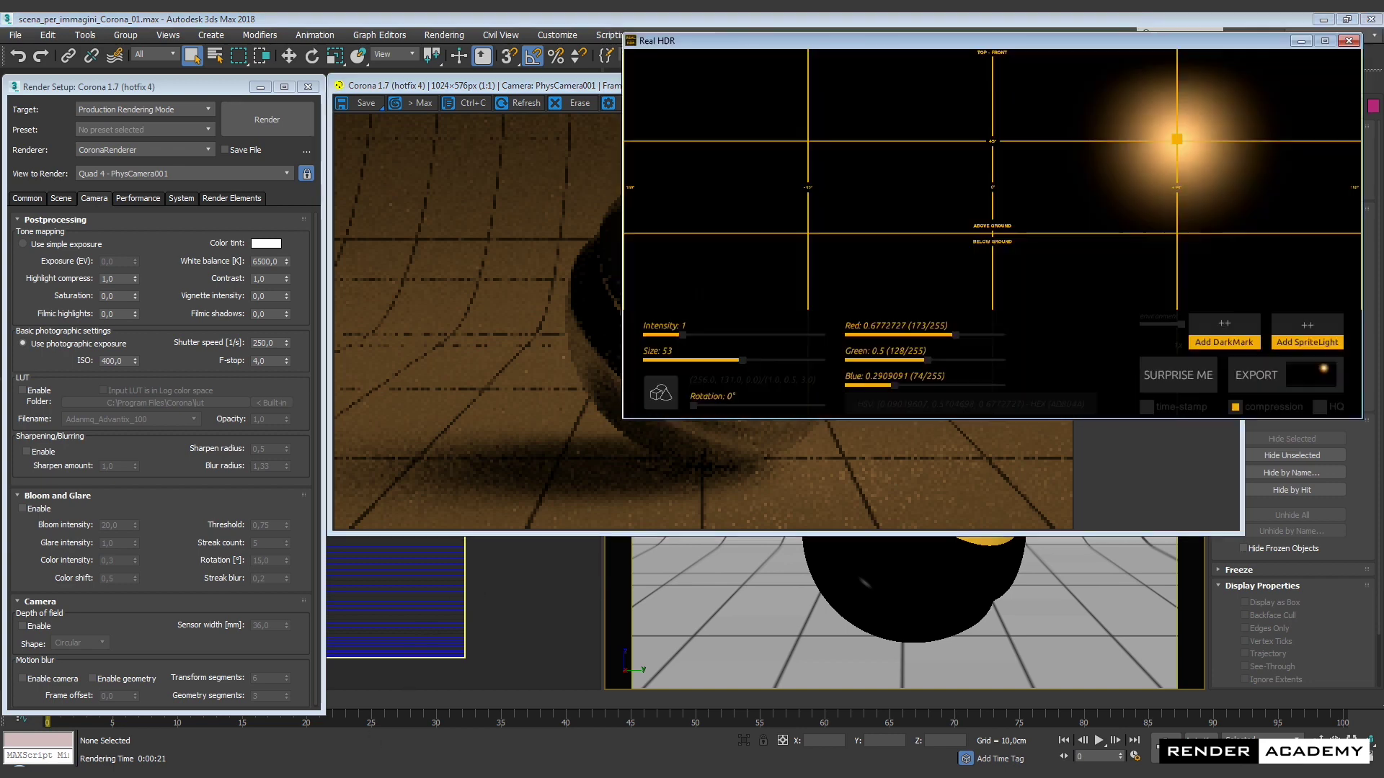
pyautogui.moveTo(1050, 42); pyautogui.dragTo(1068, 412)
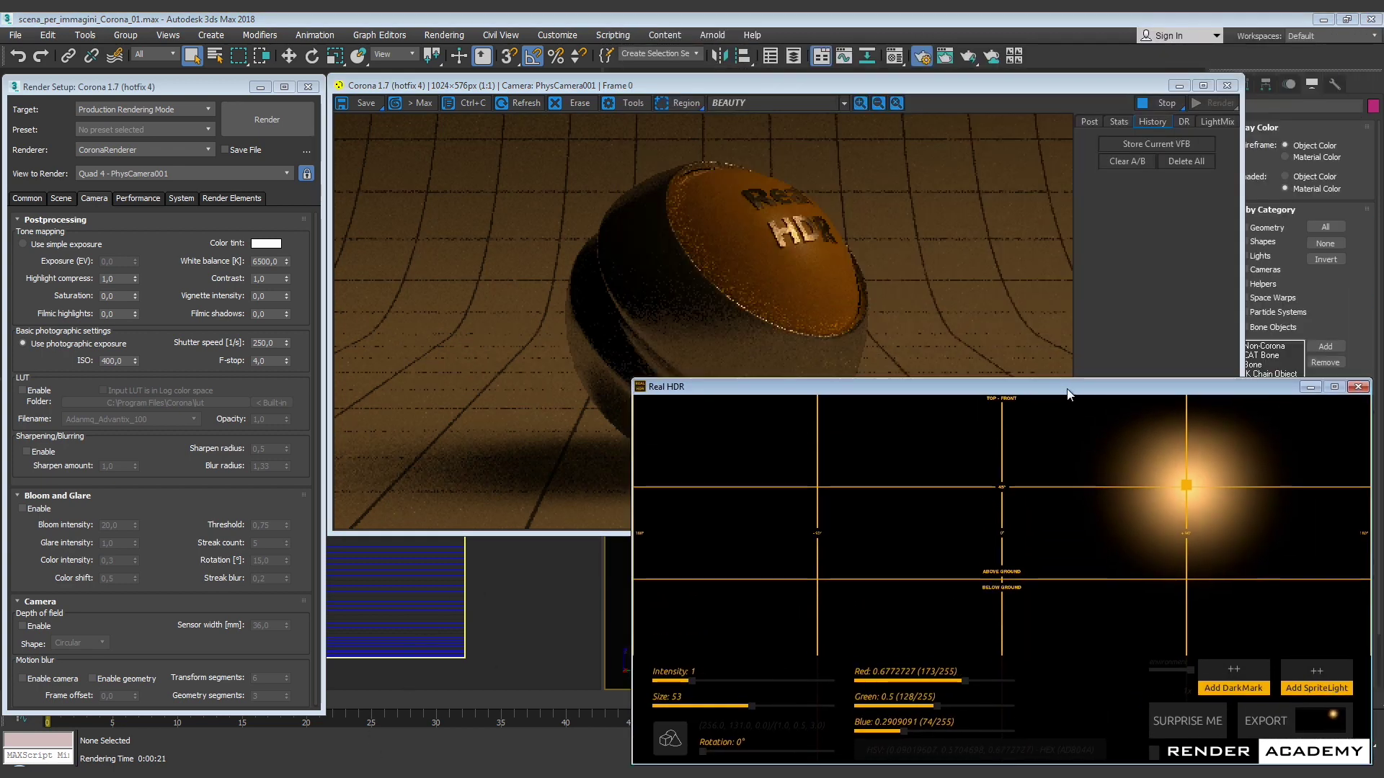
pyautogui.click(1317, 676)
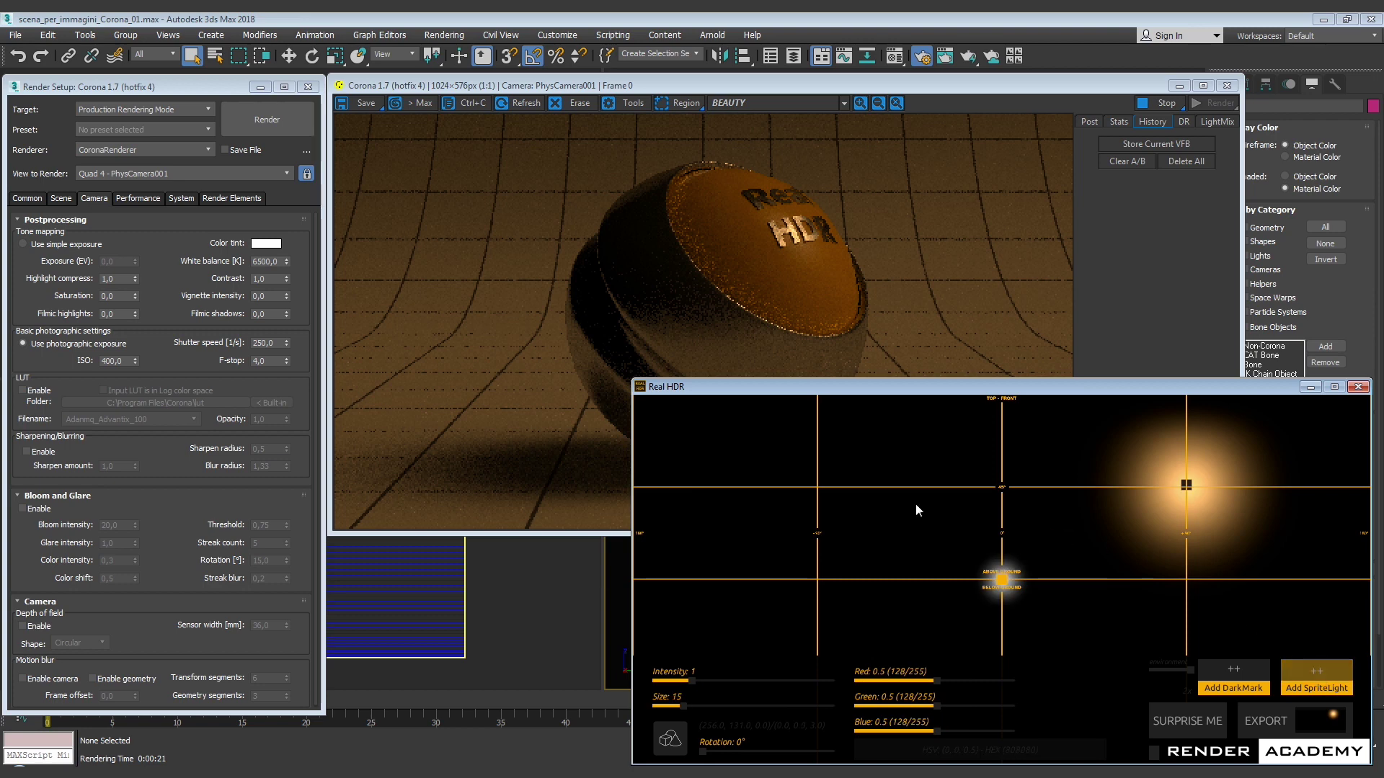
pyautogui.click(817, 522)
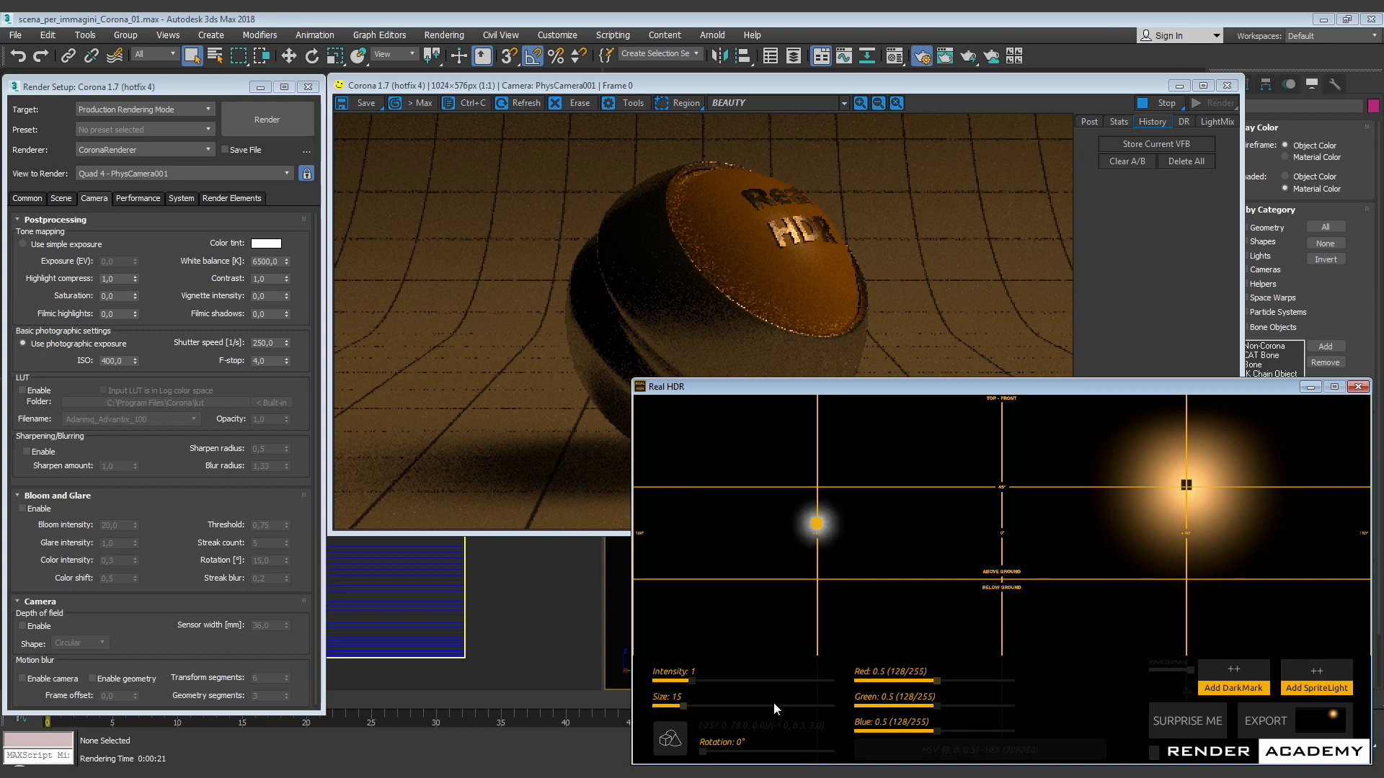
pyautogui.moveTo(682, 706); pyautogui.dragTo(837, 706)
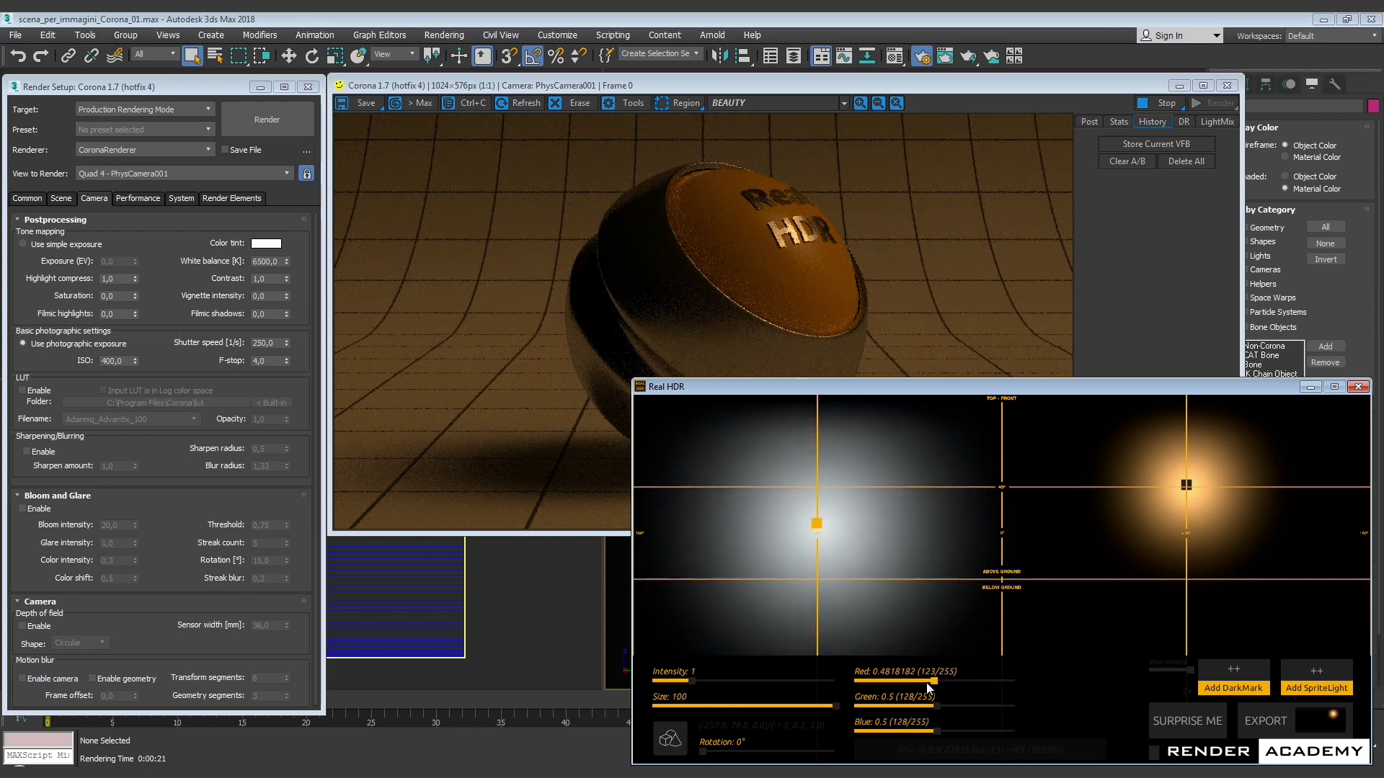
pyautogui.moveTo(927, 682); pyautogui.dragTo(893, 681)
pyautogui.moveTo(939, 728); pyautogui.dragTo(991, 724)
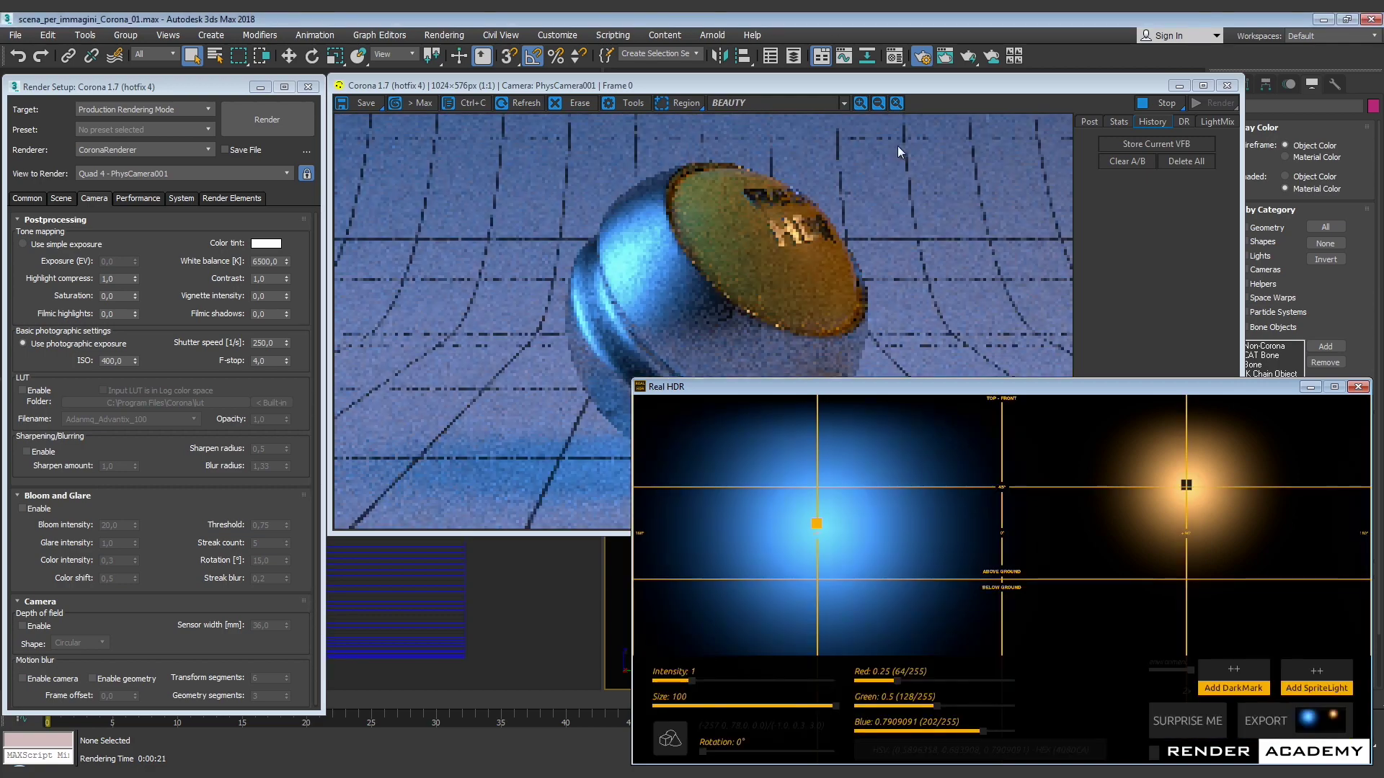
pyautogui.click(940, 88)
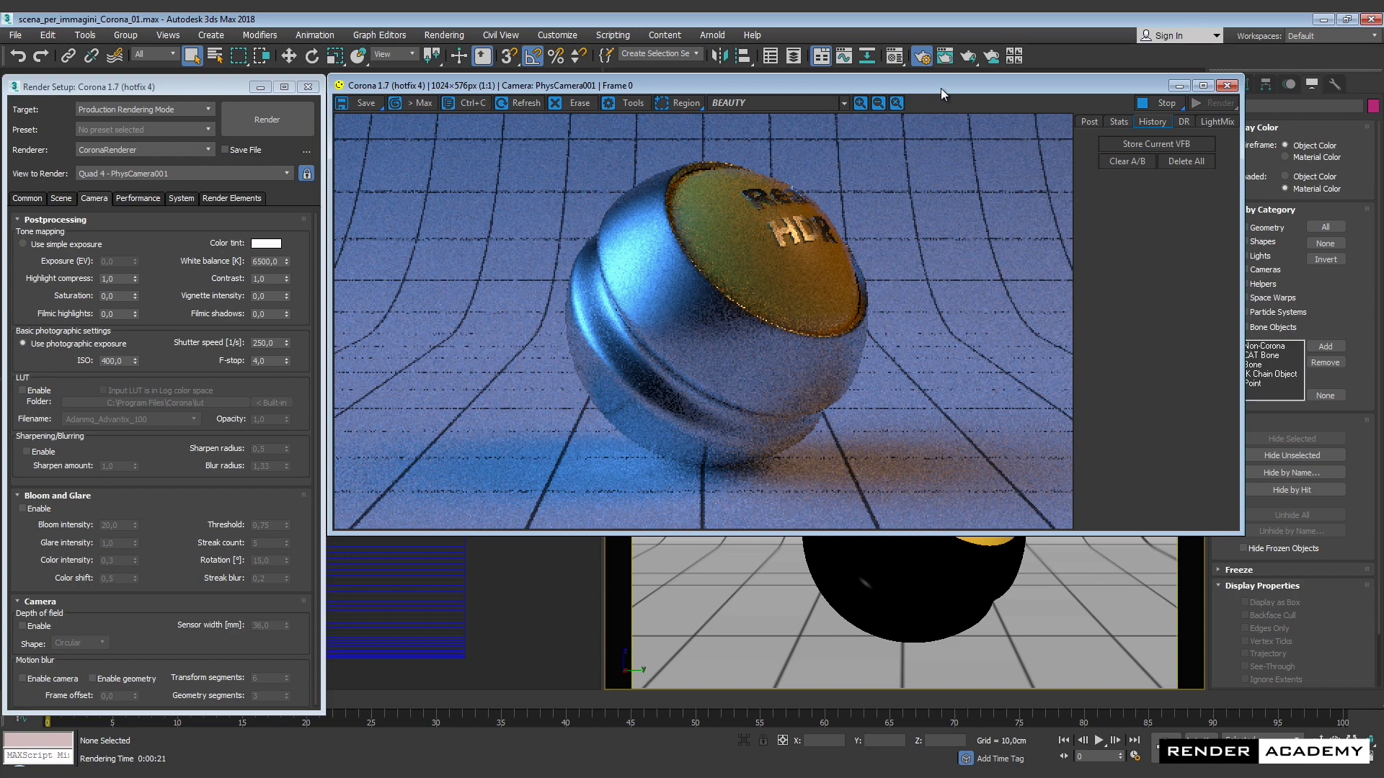
# Close Render Setup, then export the blue light as a smaller four-pane window shape
pyautogui.click(311, 88)
pyautogui.moveTo(512, 85); pyautogui.dragTo(197, 89)
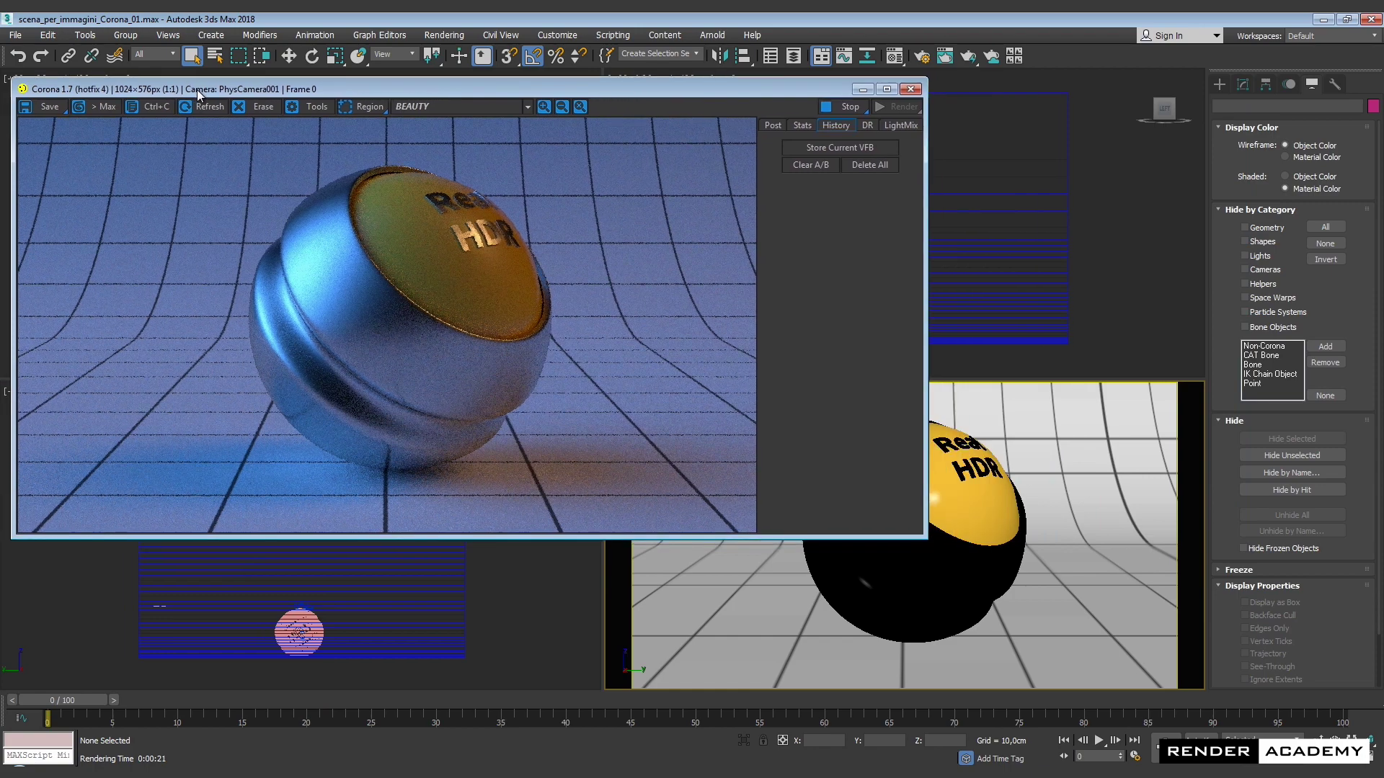
pyautogui.click(308, 775)
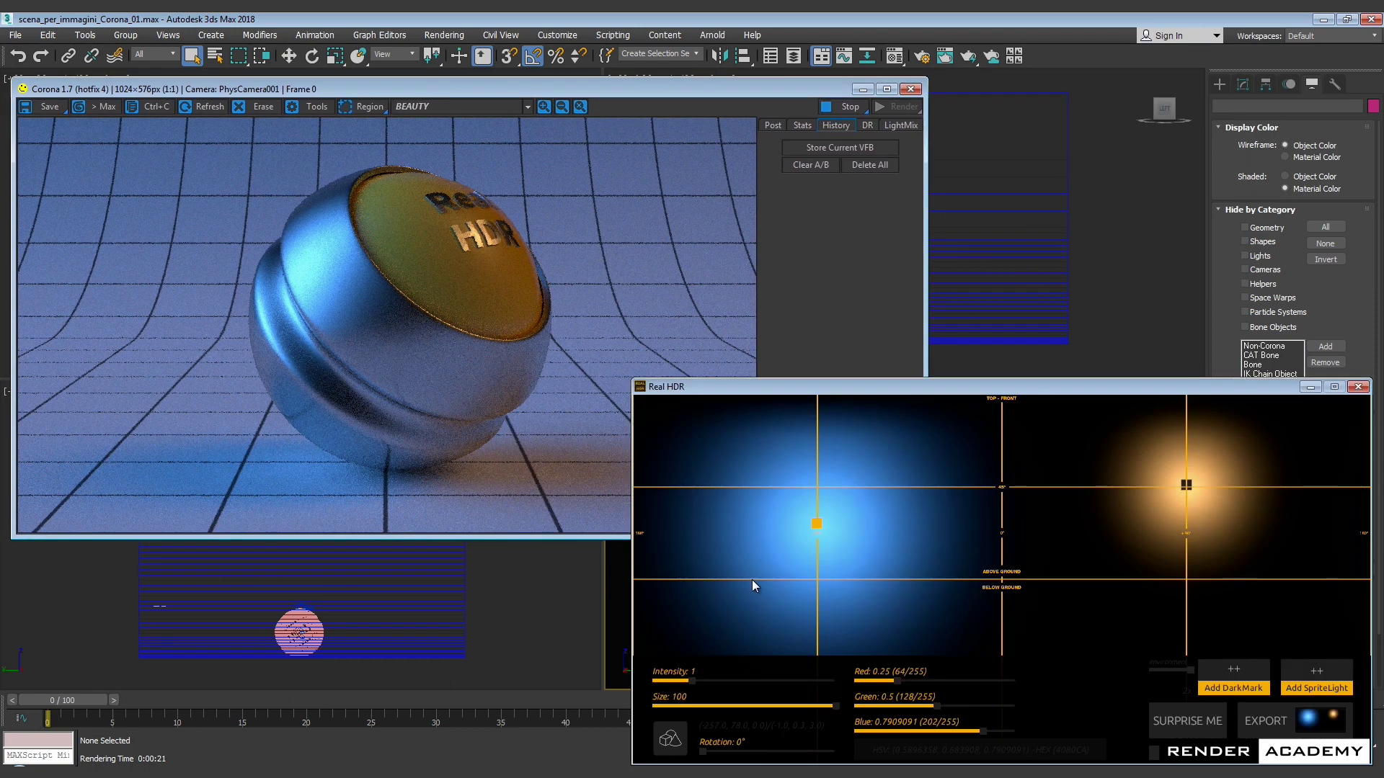
pyautogui.click(669, 739)
pyautogui.click(807, 740)
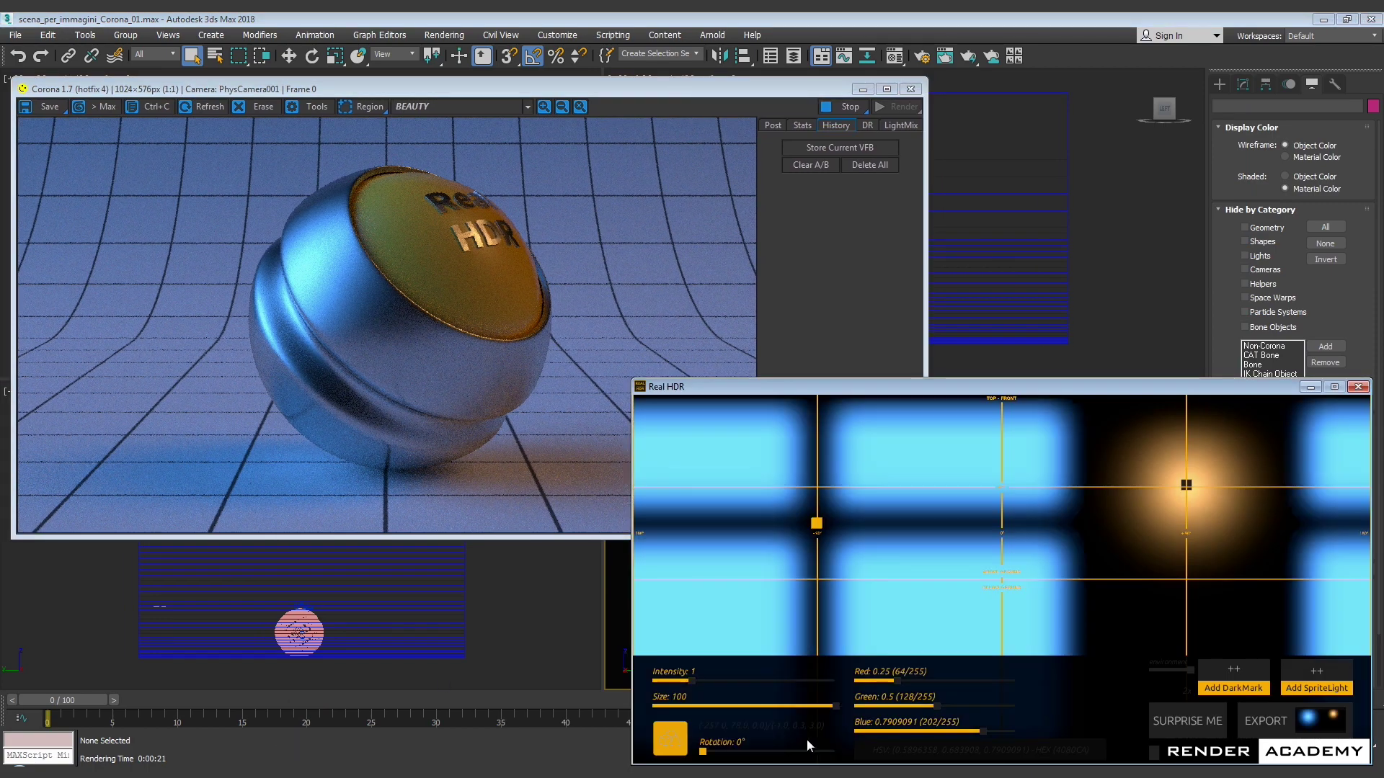
pyautogui.moveTo(834, 708); pyautogui.dragTo(722, 715)
pyautogui.click(1282, 724)
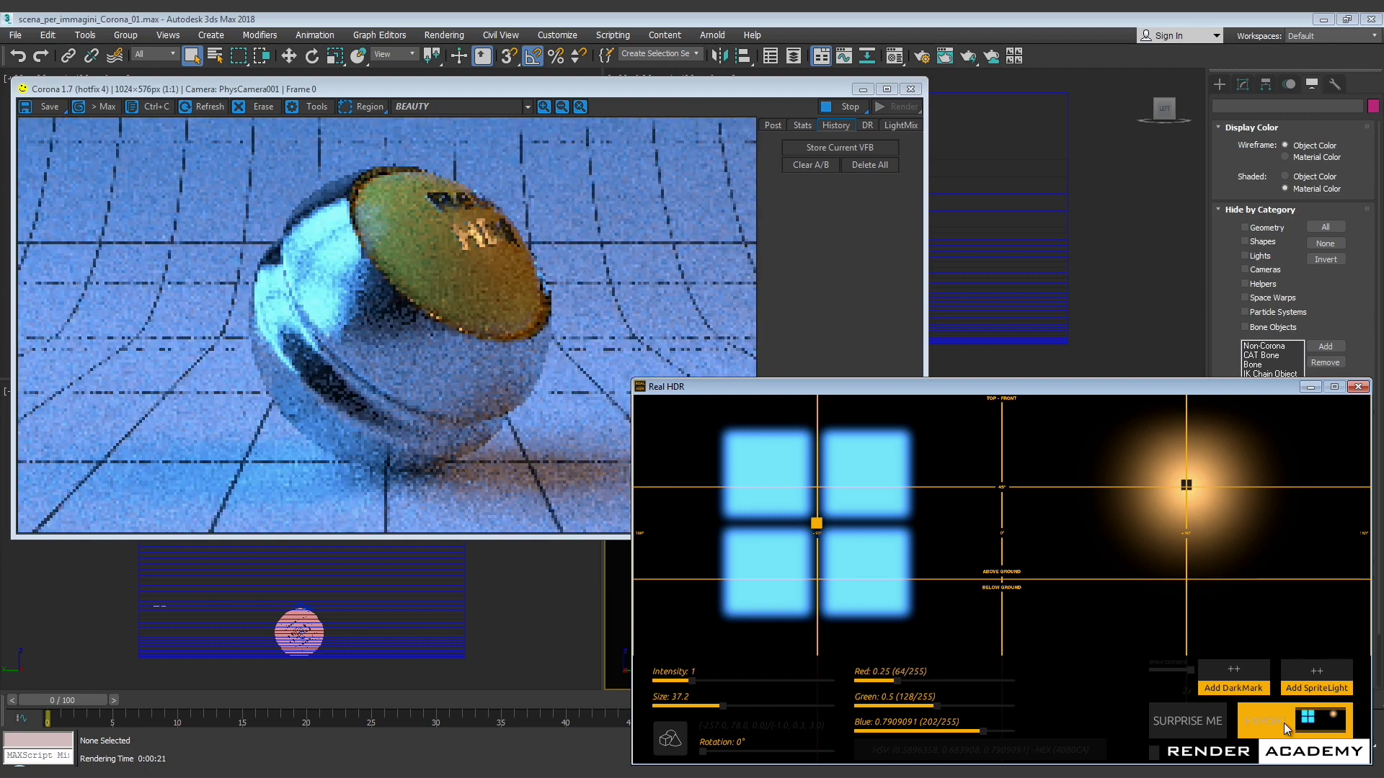
# Rotate the window light 17.5°, raise it slightly, and set Size 42.8 and Intensity 0.52
pyautogui.moveTo(702, 753); pyautogui.dragTo(709, 755)
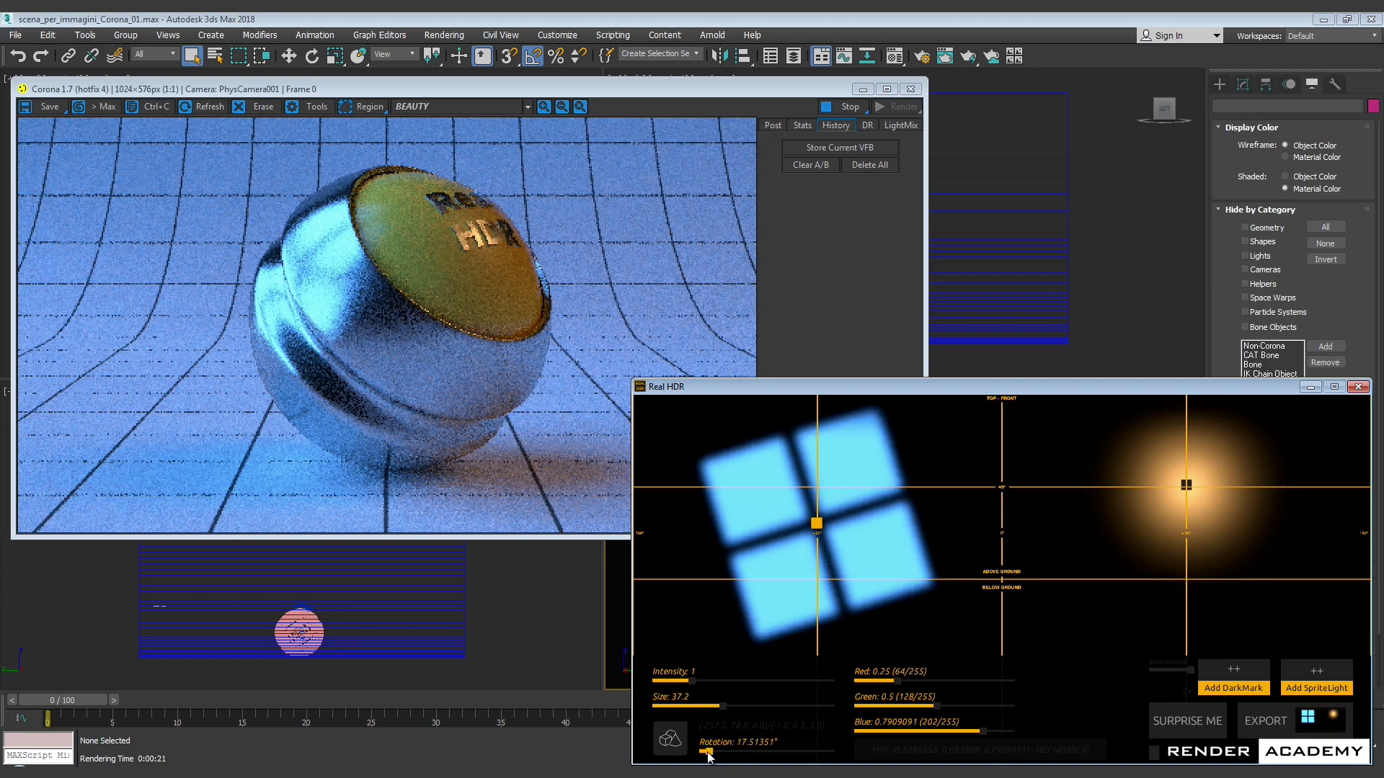
pyautogui.moveTo(815, 524); pyautogui.dragTo(801, 488)
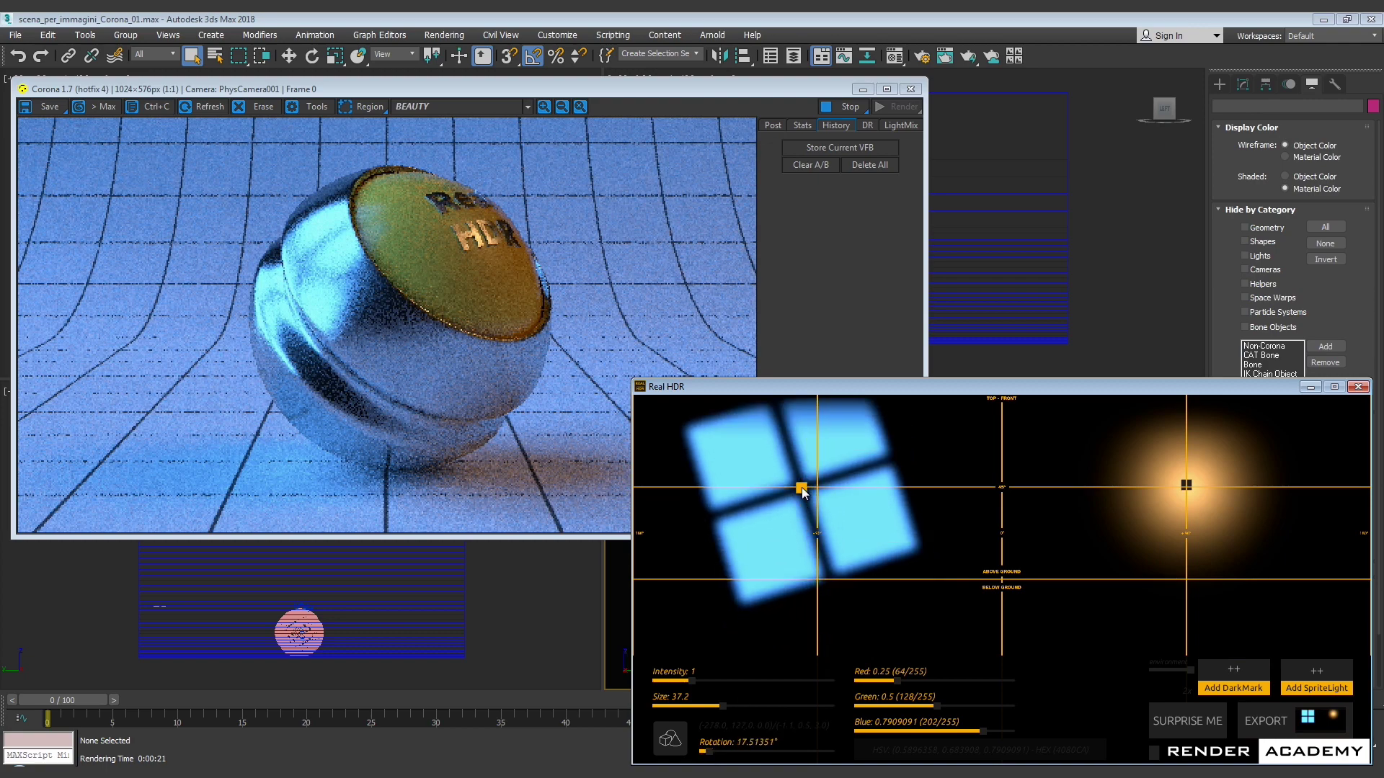
pyautogui.moveTo(723, 705); pyautogui.dragTo(674, 684)
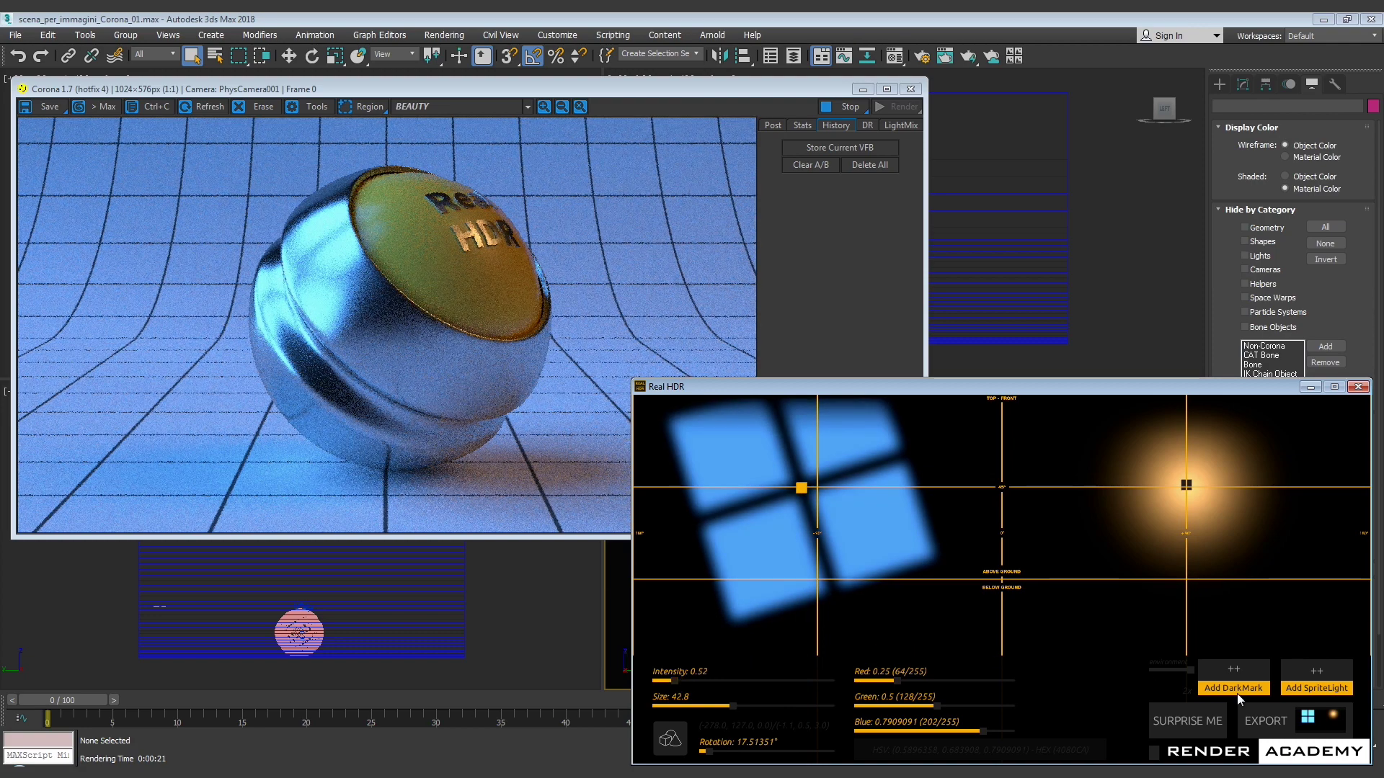
# Select the orange sun light, give it a round disc shape, and export it to the render
pyautogui.click(1187, 486)
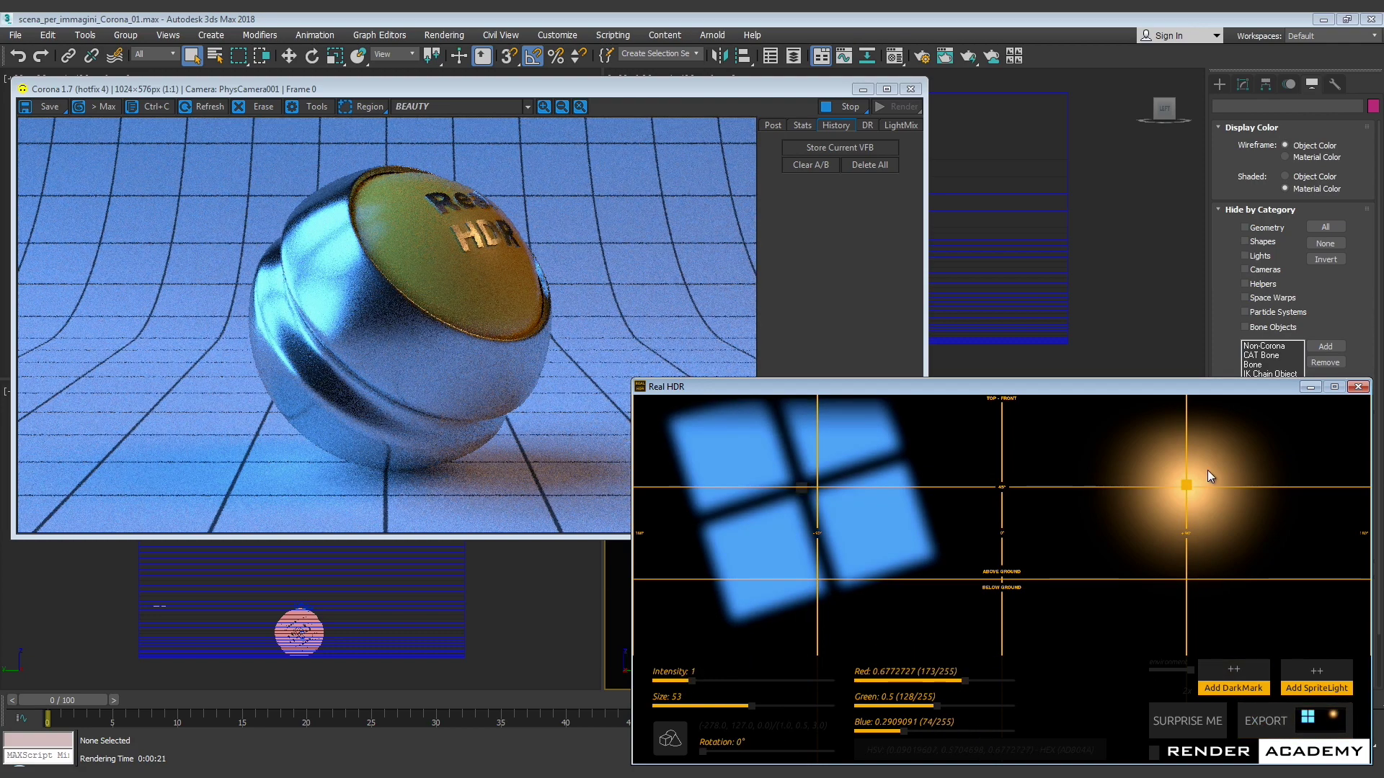
pyautogui.click(1203, 468)
pyautogui.moveTo(672, 739)
pyautogui.click(742, 740)
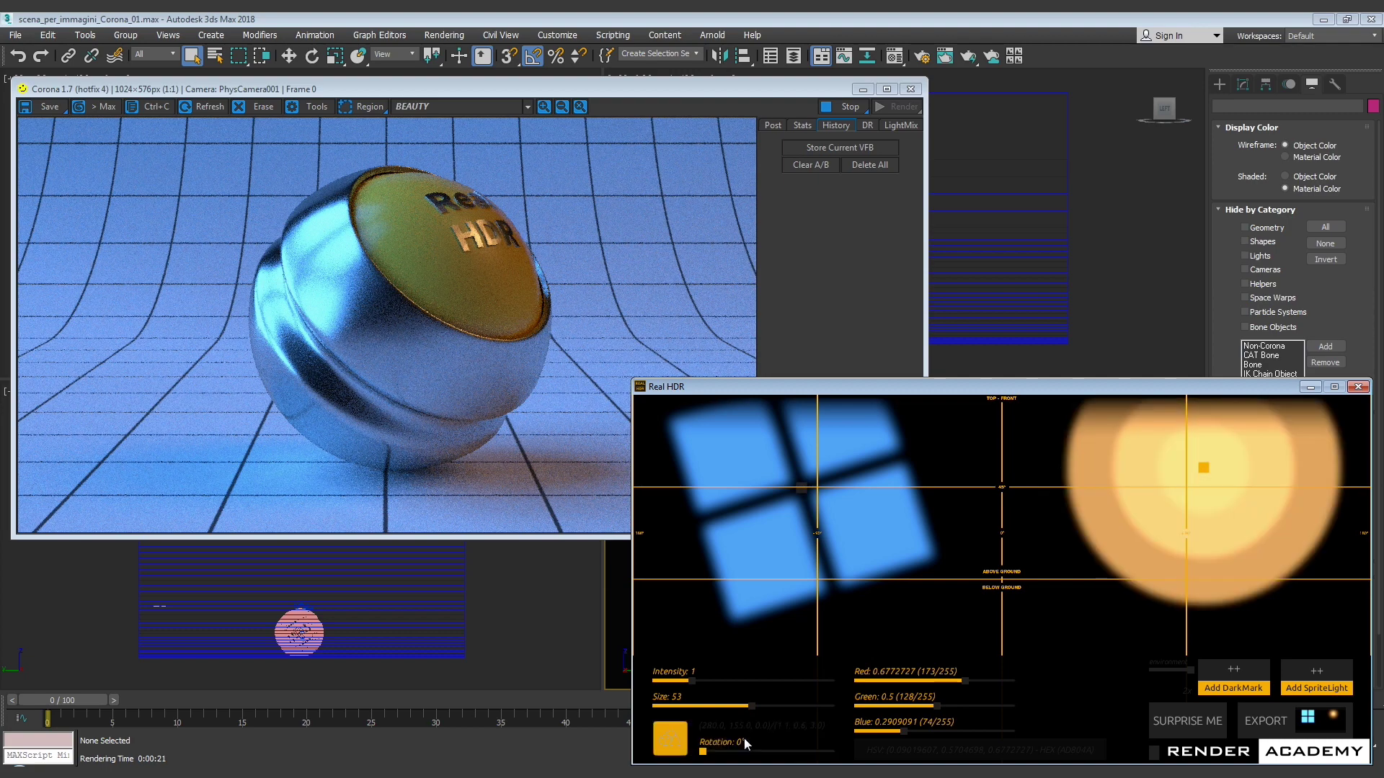
pyautogui.click(1289, 722)
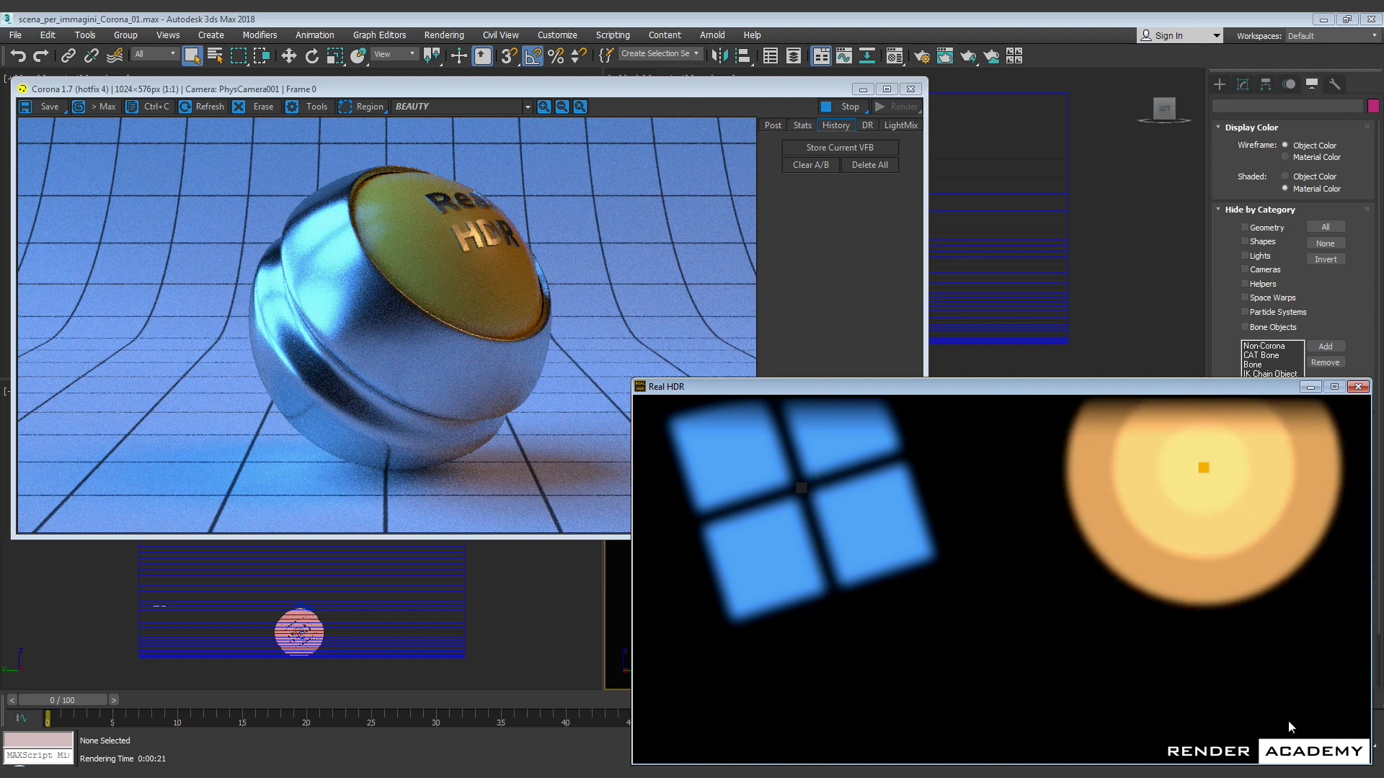
pyautogui.click(1287, 720)
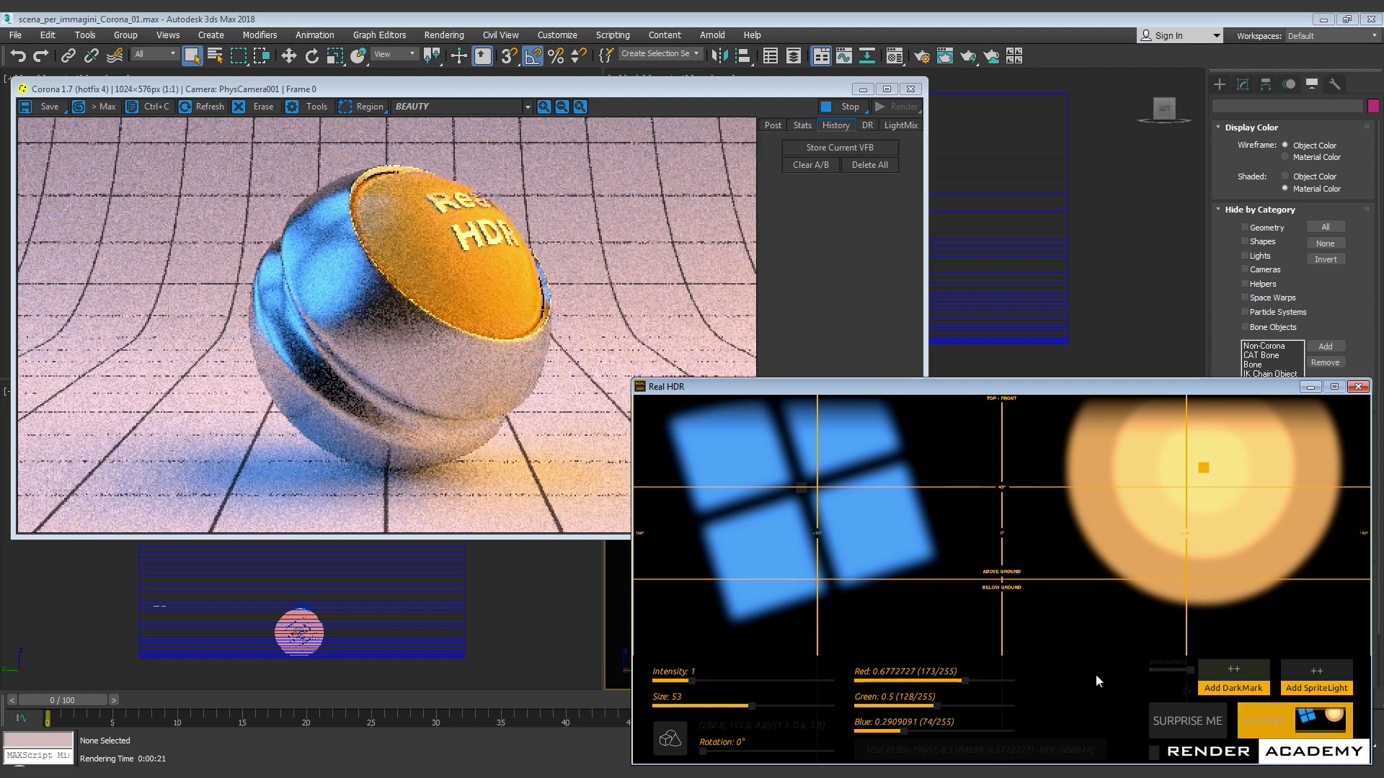
# Shrink the sun disc to Size 17.8, raise Intensity to 2.42, export, and nudge it up-right
pyautogui.moveTo(750, 706)
pyautogui.mouseDown()
pyautogui.moveTo(688, 707)
pyautogui.moveTo(696, 681)
pyautogui.moveTo(745, 681)
pyautogui.mouseUp()
pyautogui.click(1289, 715)
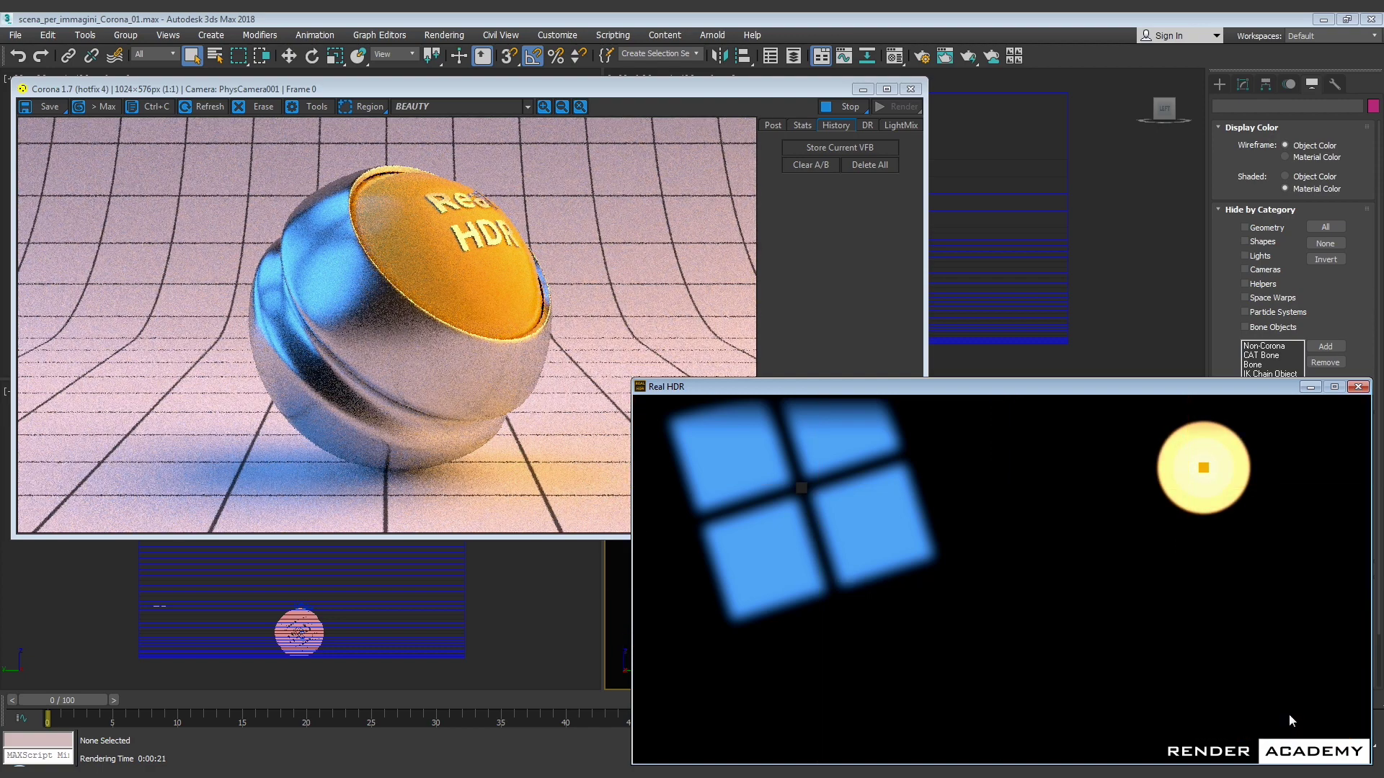
pyautogui.click(1289, 716)
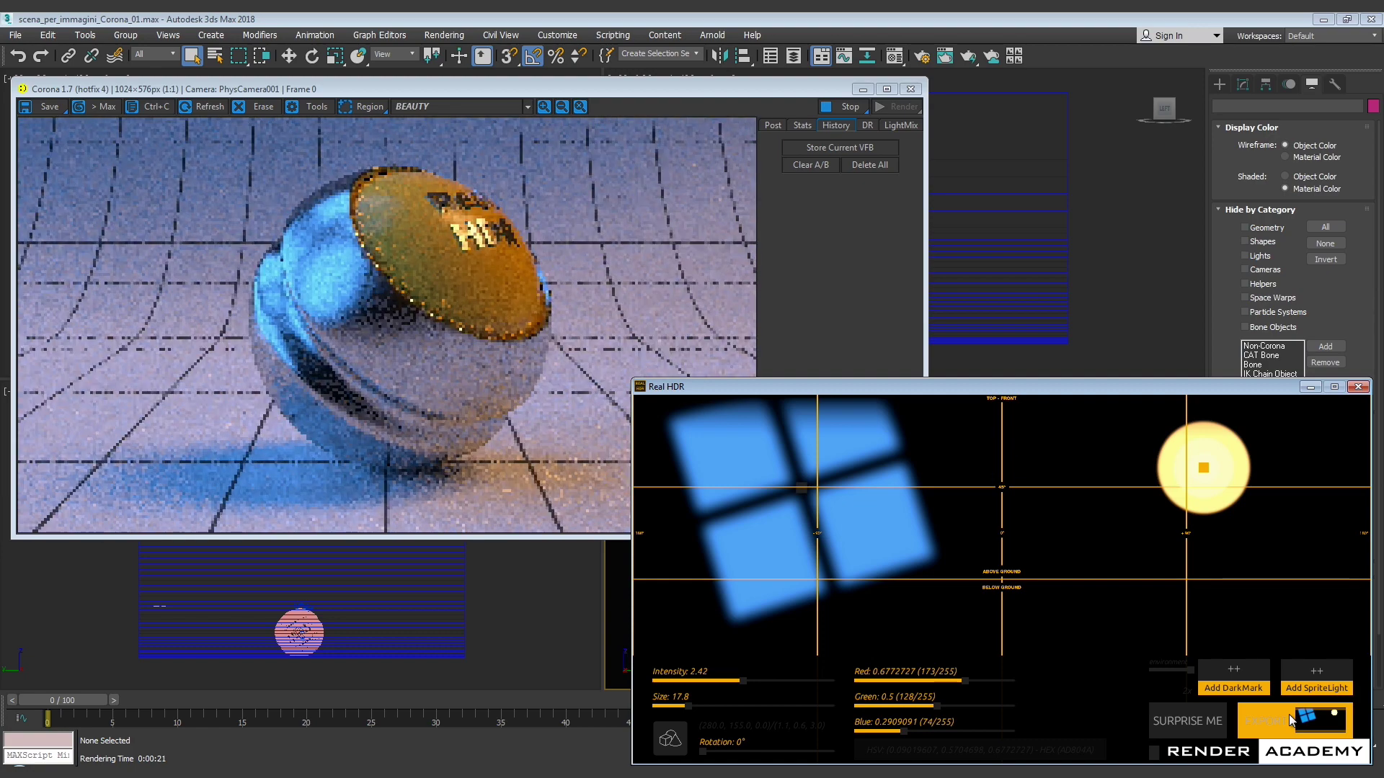
pyautogui.moveTo(1204, 467); pyautogui.dragTo(1217, 460)
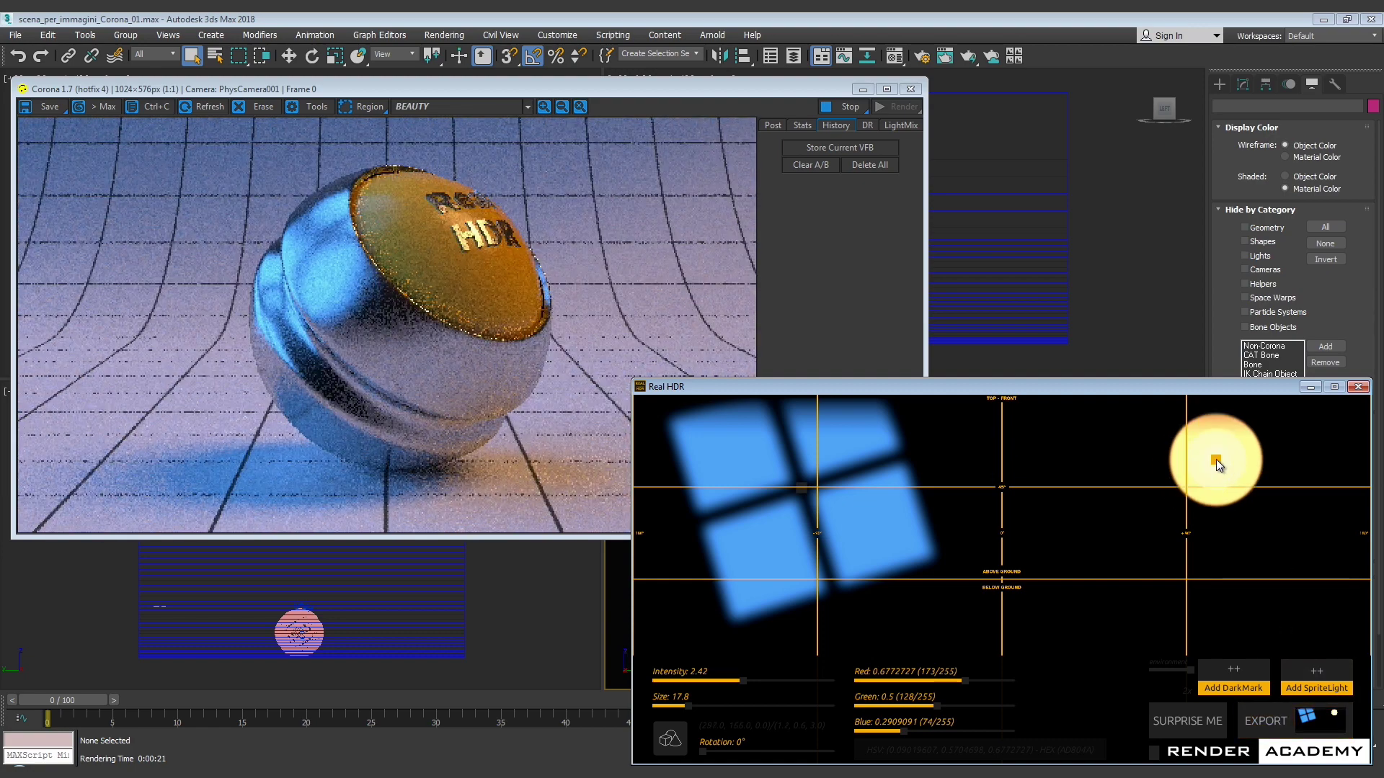
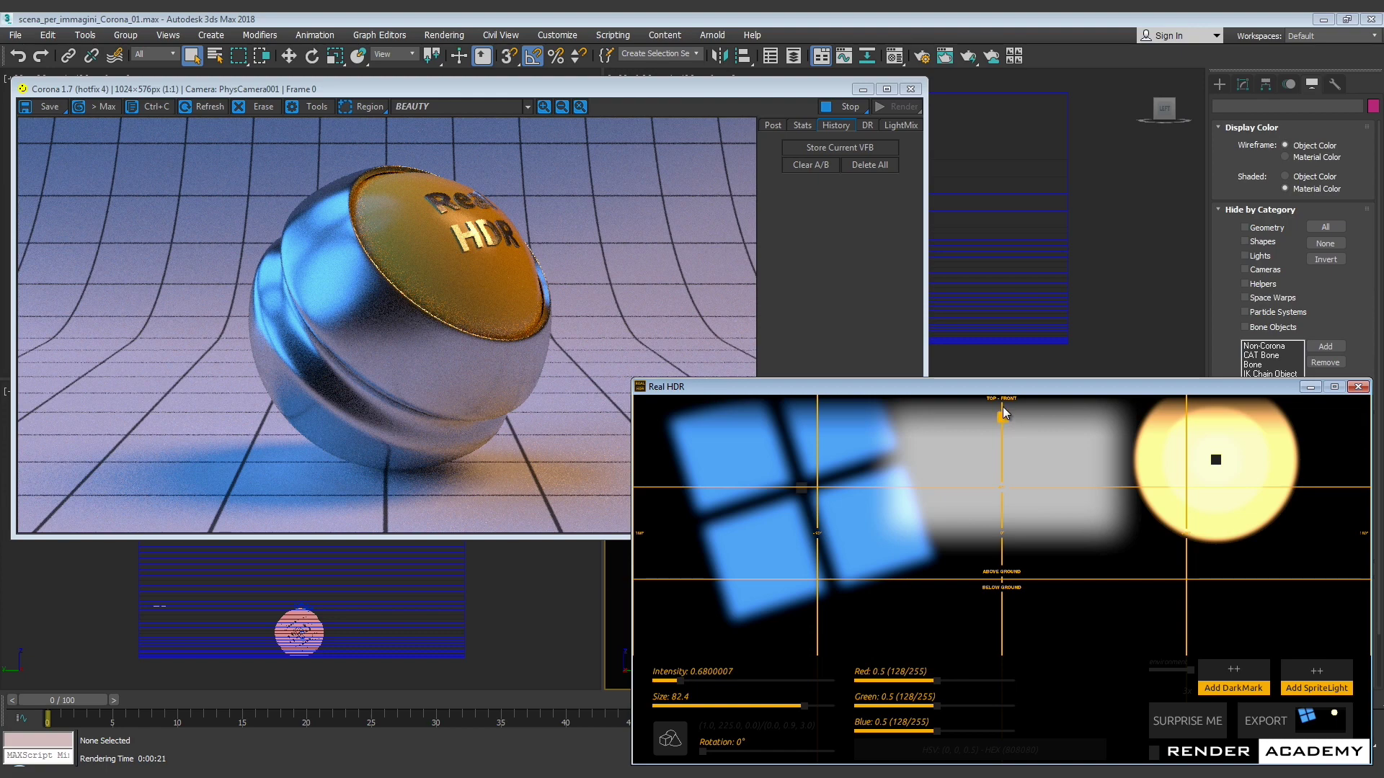
# Dim the grey top light to intensity 0.12, shrink it to size 68, and re-export
pyautogui.click(1295, 718)
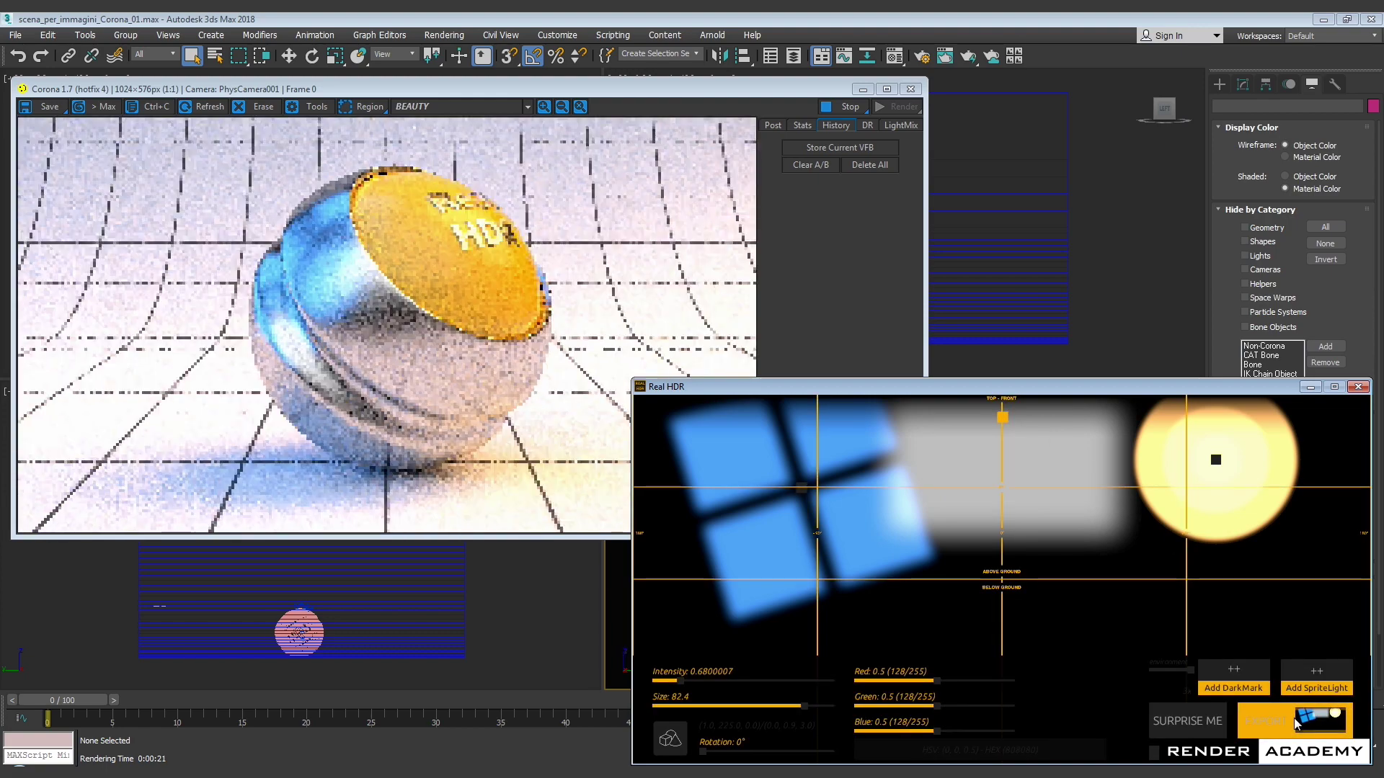
pyautogui.moveTo(681, 682); pyautogui.dragTo(657, 682)
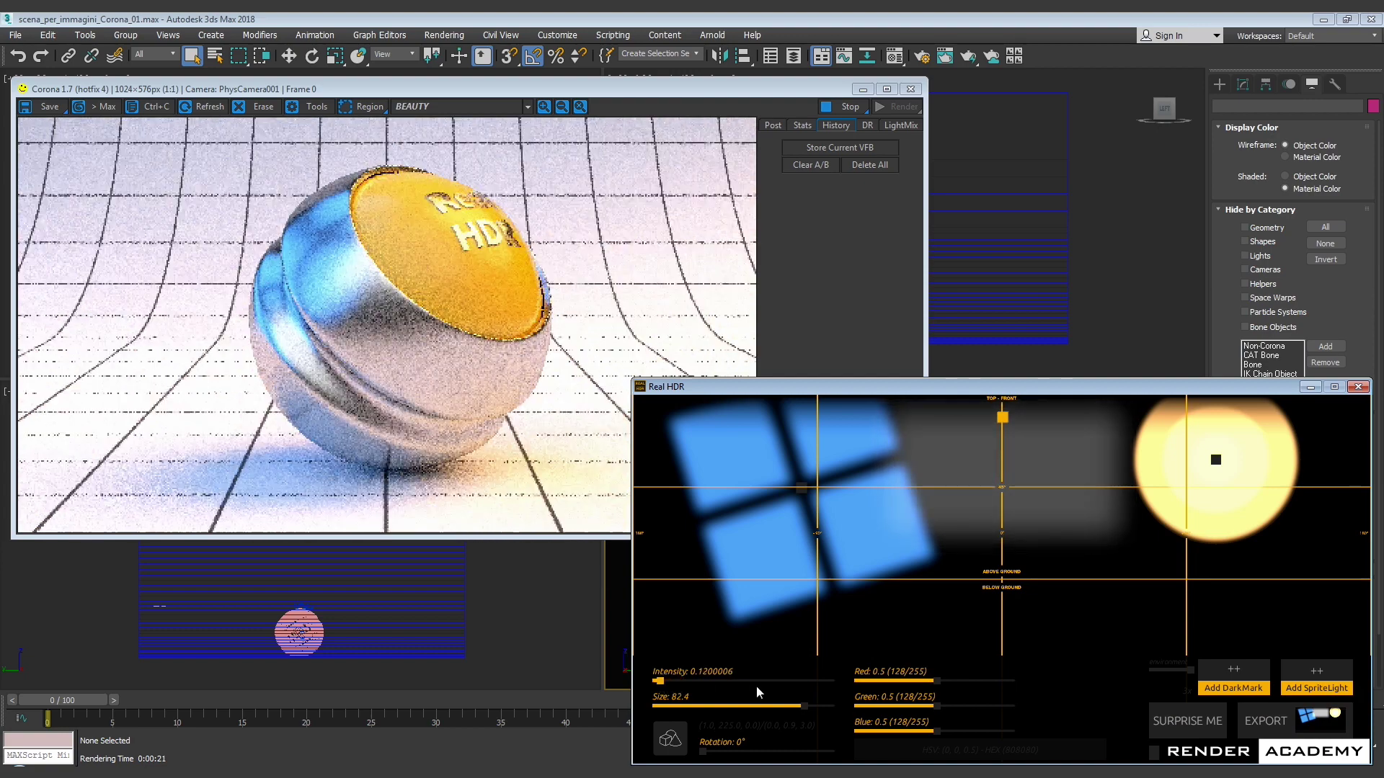
pyautogui.moveTo(803, 706); pyautogui.dragTo(779, 705)
pyautogui.click(1307, 720)
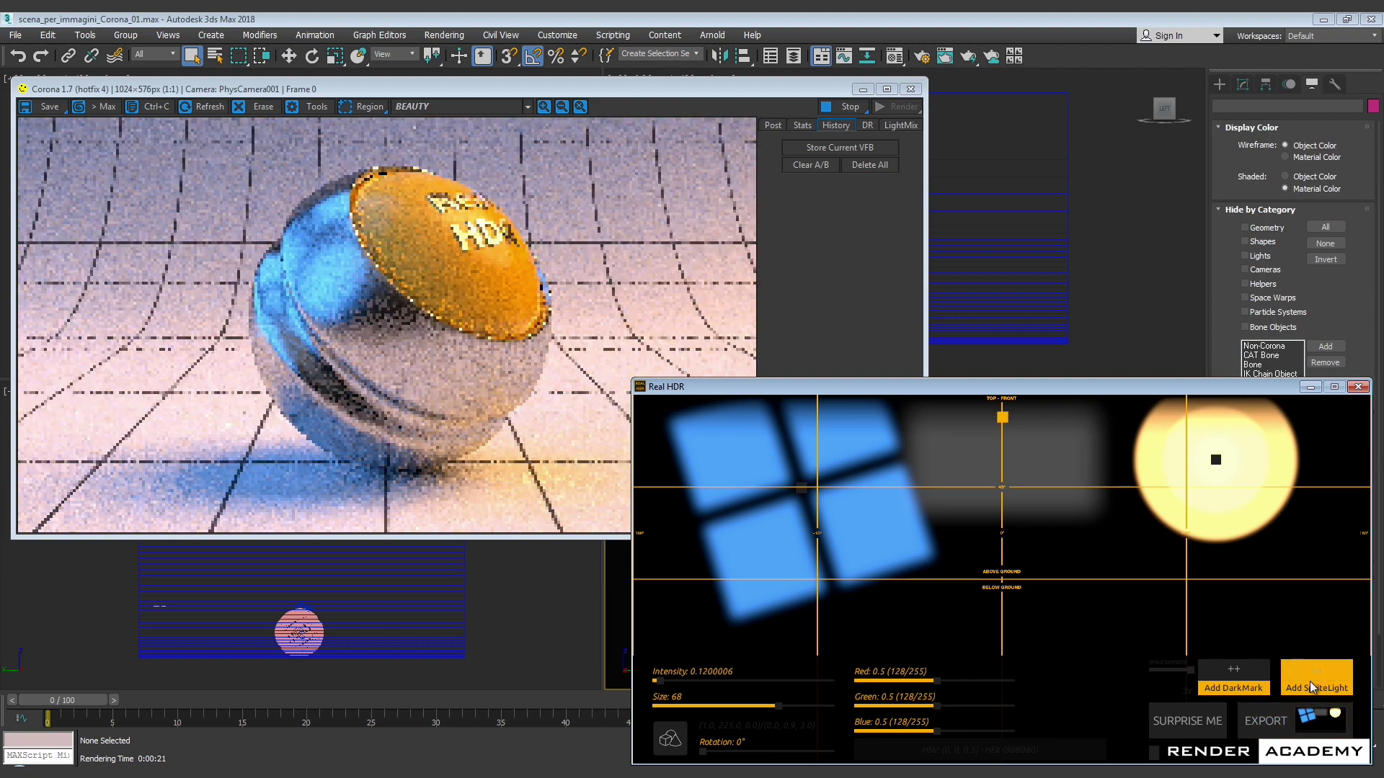
# Add a dotted-star sprite light at size 25.8, move it higher, and add a dark mark
pyautogui.click(1311, 686)
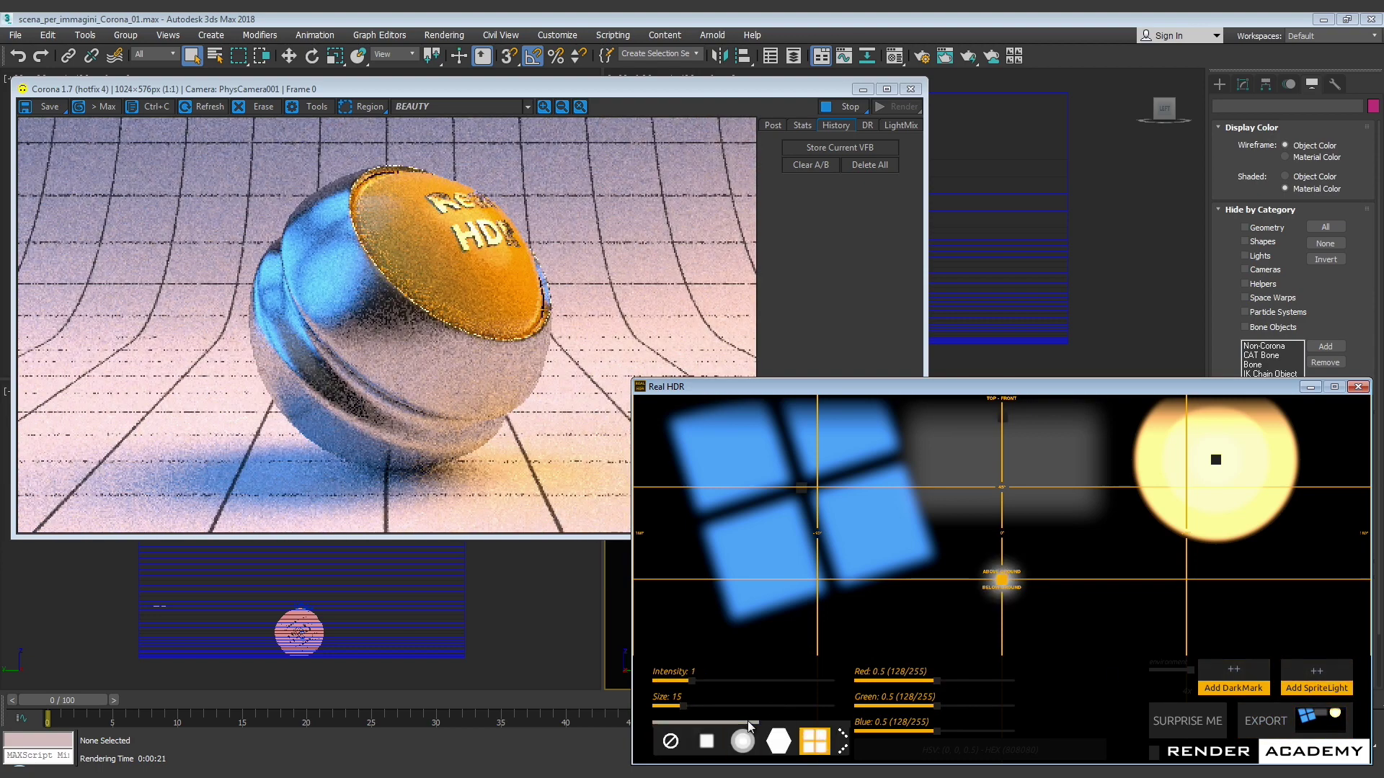
pyautogui.click(702, 738)
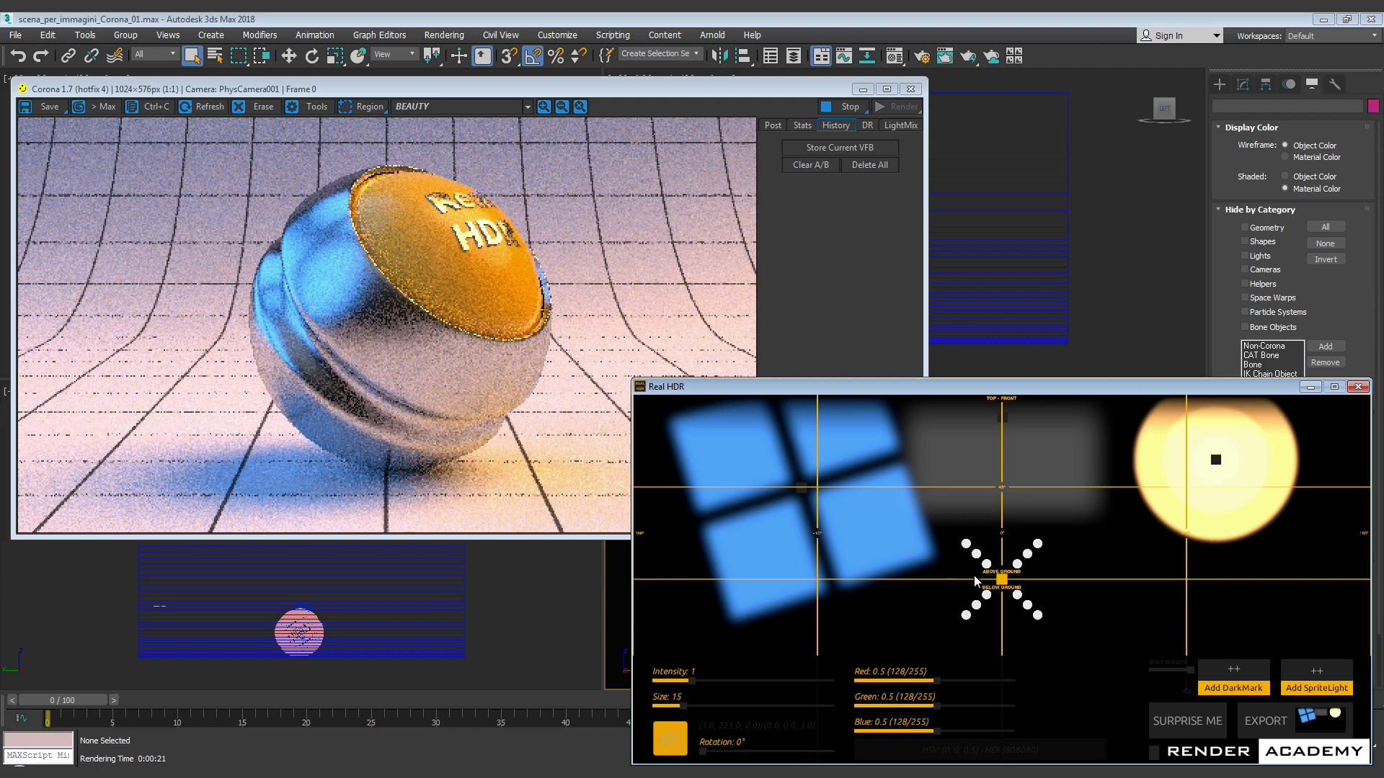
pyautogui.moveTo(686, 707)
pyautogui.mouseDown()
pyautogui.moveTo(717, 703)
pyautogui.moveTo(705, 704)
pyautogui.mouseUp()
pyautogui.moveTo(1001, 578); pyautogui.dragTo(1002, 549)
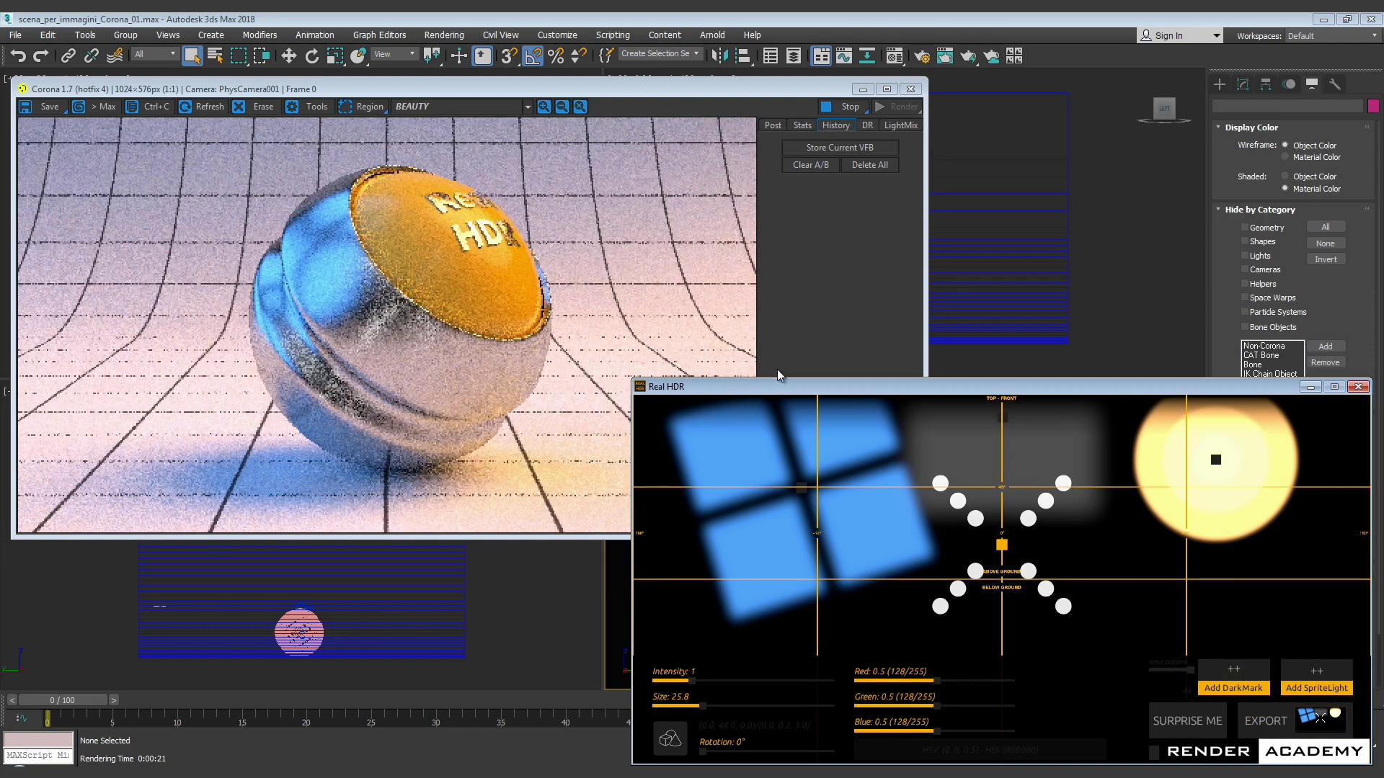
pyautogui.click(1245, 674)
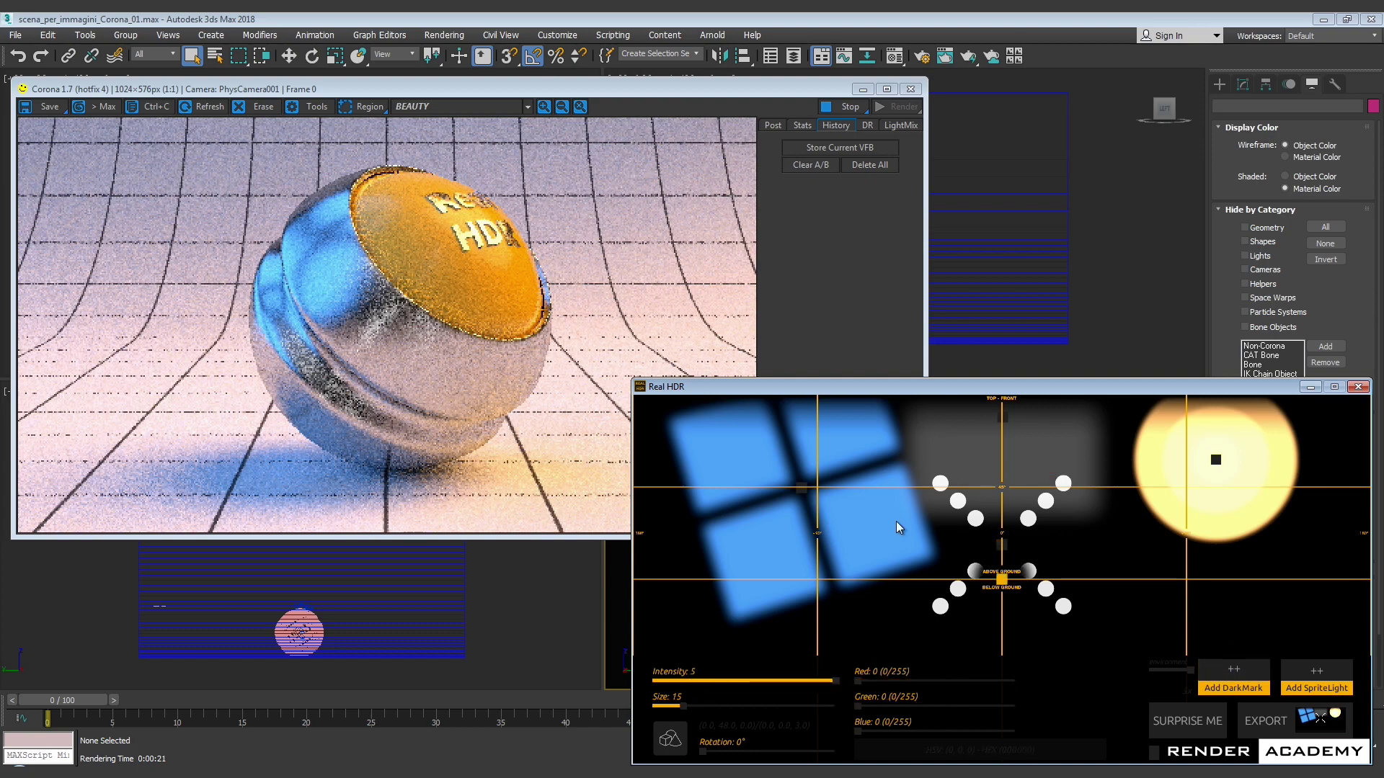
# Place a size 50.6 dark mark over the sun, export, and dim the dotted star to 0.24
pyautogui.moveTo(1002, 578); pyautogui.dragTo(1169, 514)
pyautogui.moveTo(678, 706); pyautogui.dragTo(747, 709)
pyautogui.moveTo(835, 681); pyautogui.dragTo(838, 681)
pyautogui.moveTo(1171, 514); pyautogui.dragTo(1138, 504)
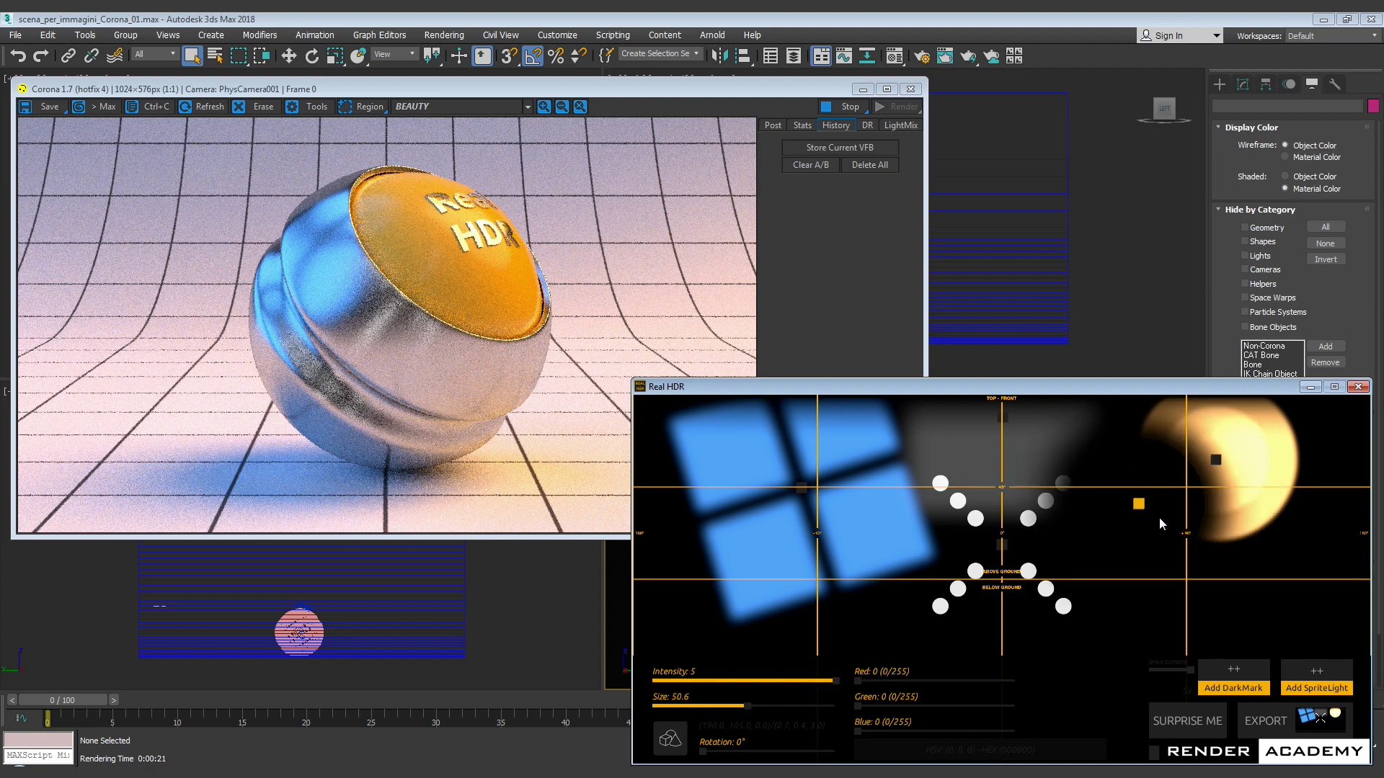
pyautogui.click(1285, 721)
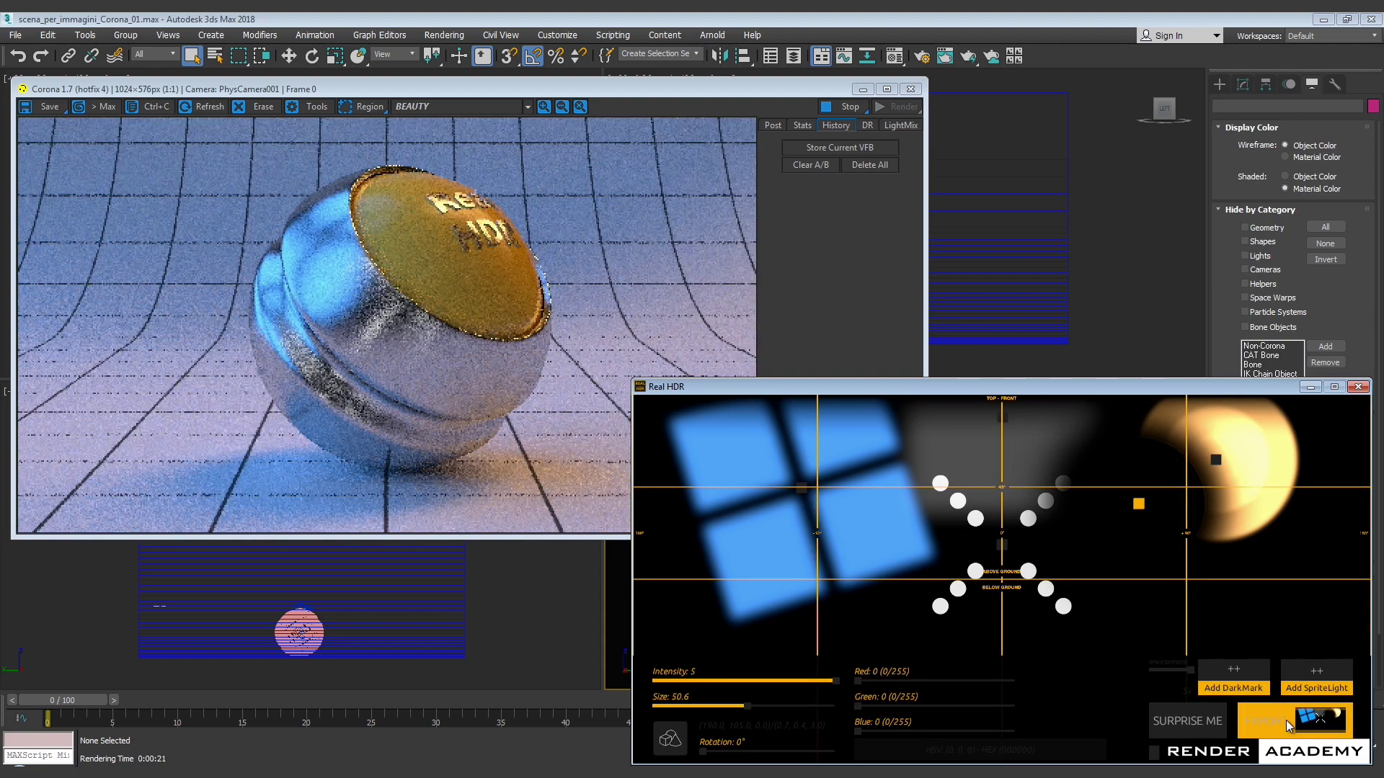
pyautogui.click(1002, 545)
pyautogui.moveTo(692, 681)
pyautogui.mouseDown()
pyautogui.moveTo(664, 681)
pyautogui.moveTo(789, 706)
pyautogui.moveTo(761, 706)
pyautogui.mouseUp()
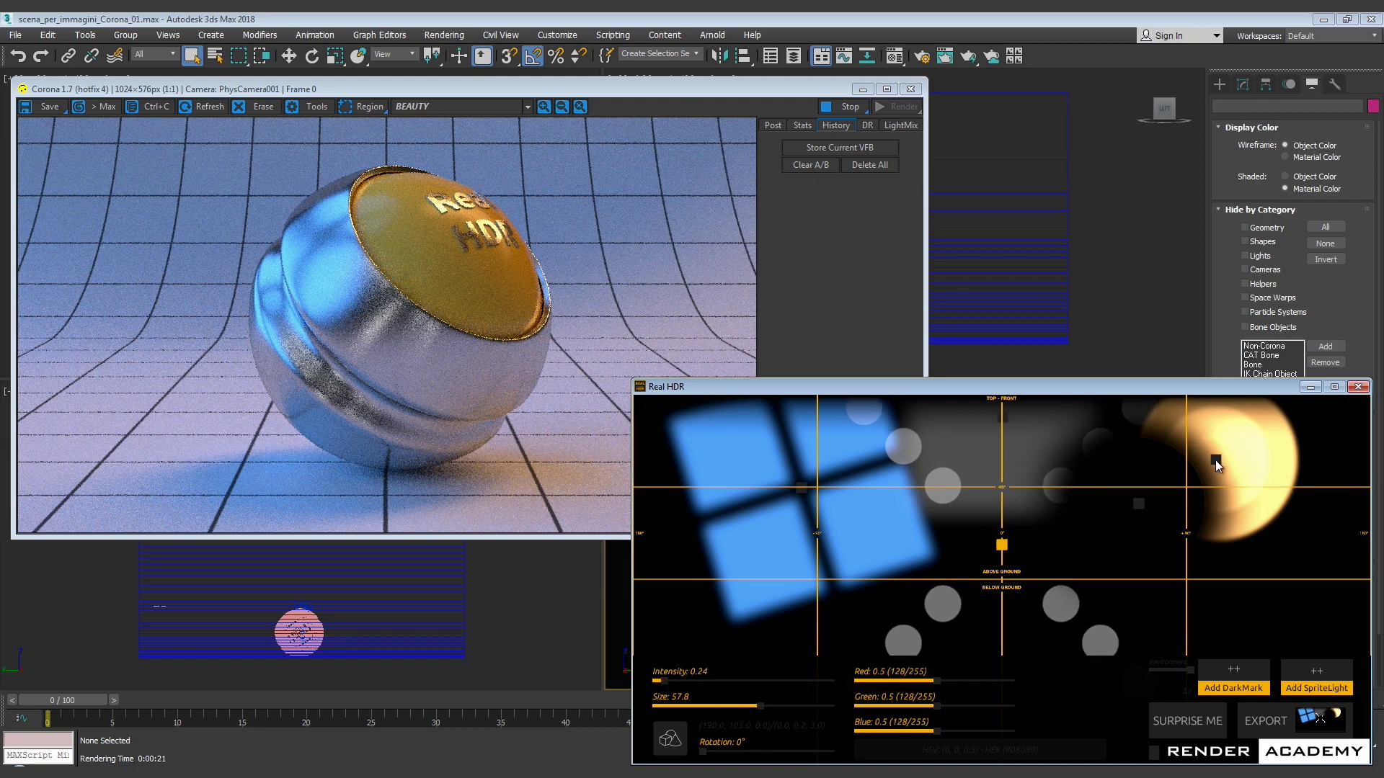
# Brighten the blue window light slightly and select the grey top-front light
pyautogui.click(800, 488)
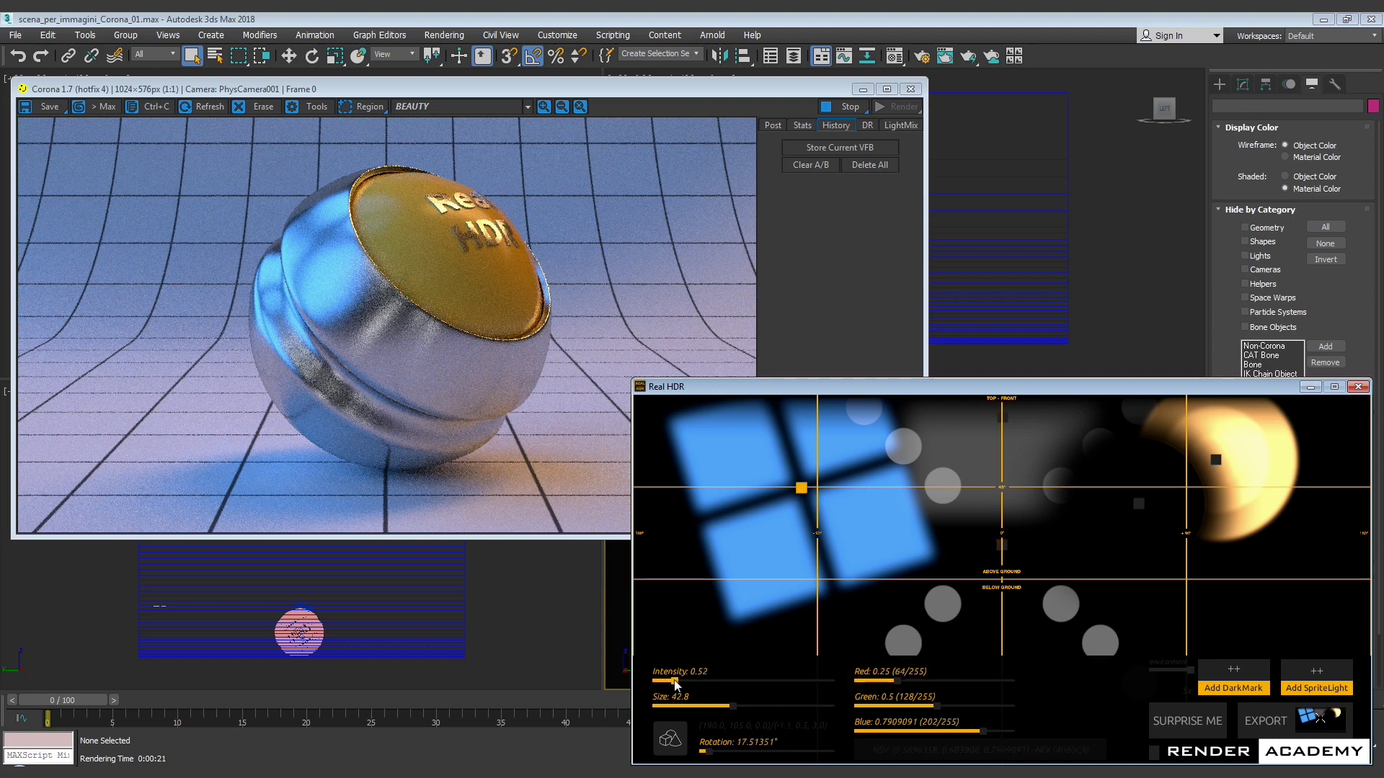
pyautogui.moveTo(673, 680); pyautogui.dragTo(662, 680)
pyautogui.click(1001, 417)
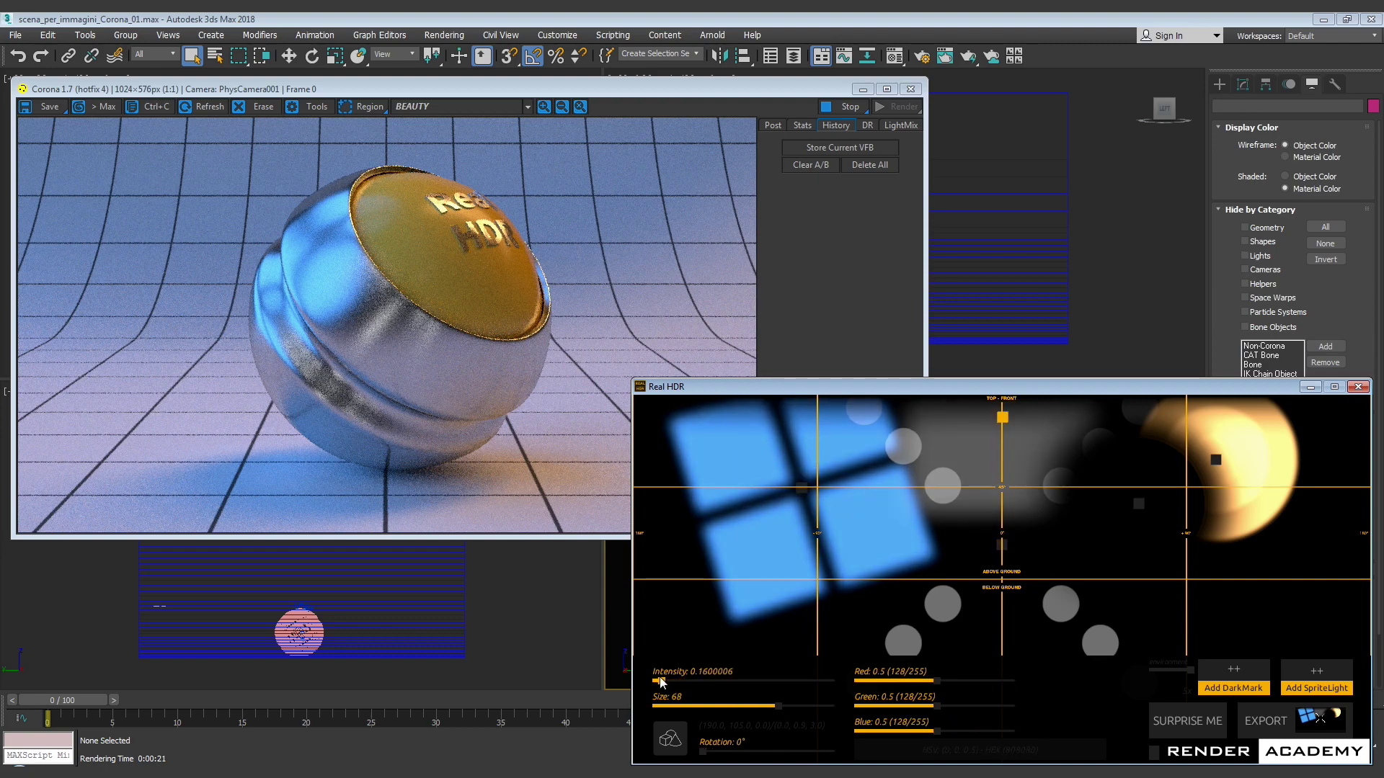
pyautogui.click(1282, 720)
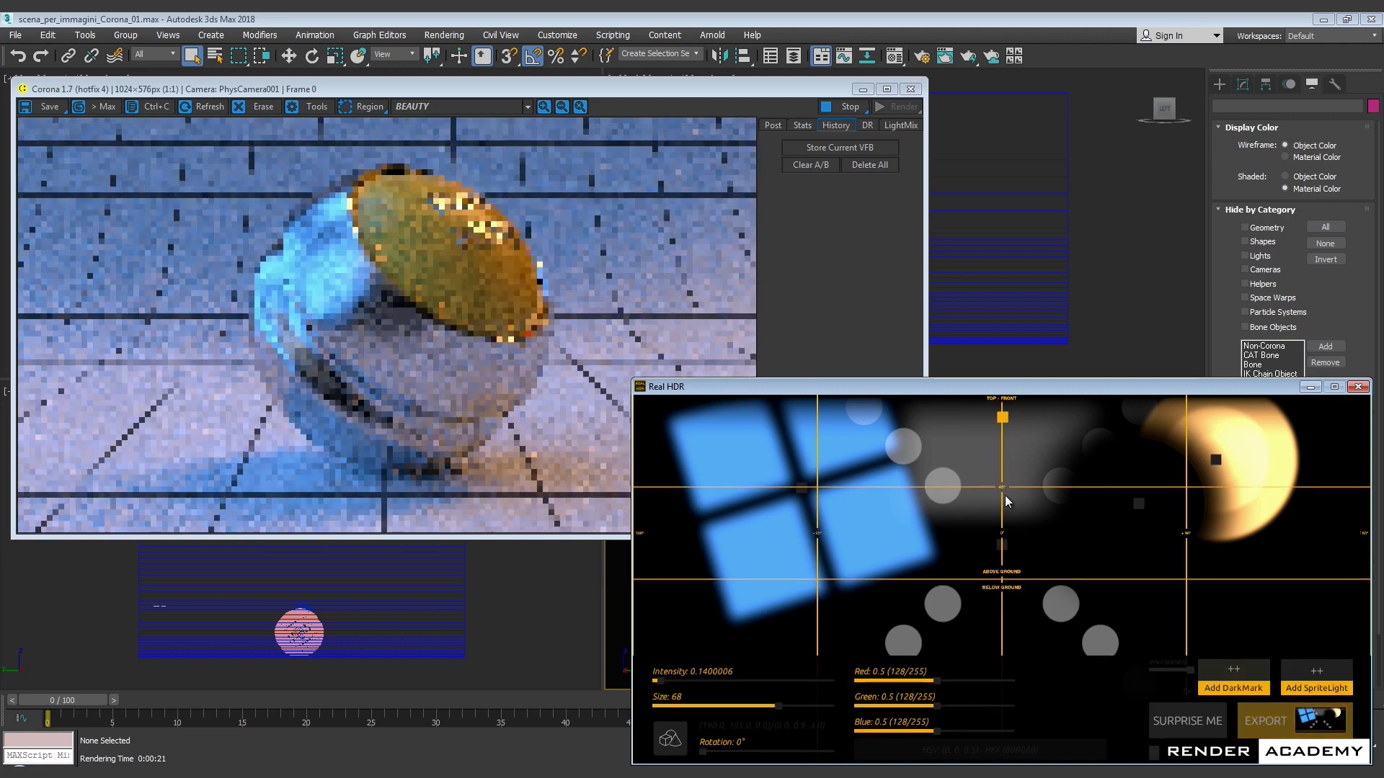
# Raise the grey light to intensity 0.48 and size 76.4, nudge it lower, and re-export
pyautogui.click(672, 679)
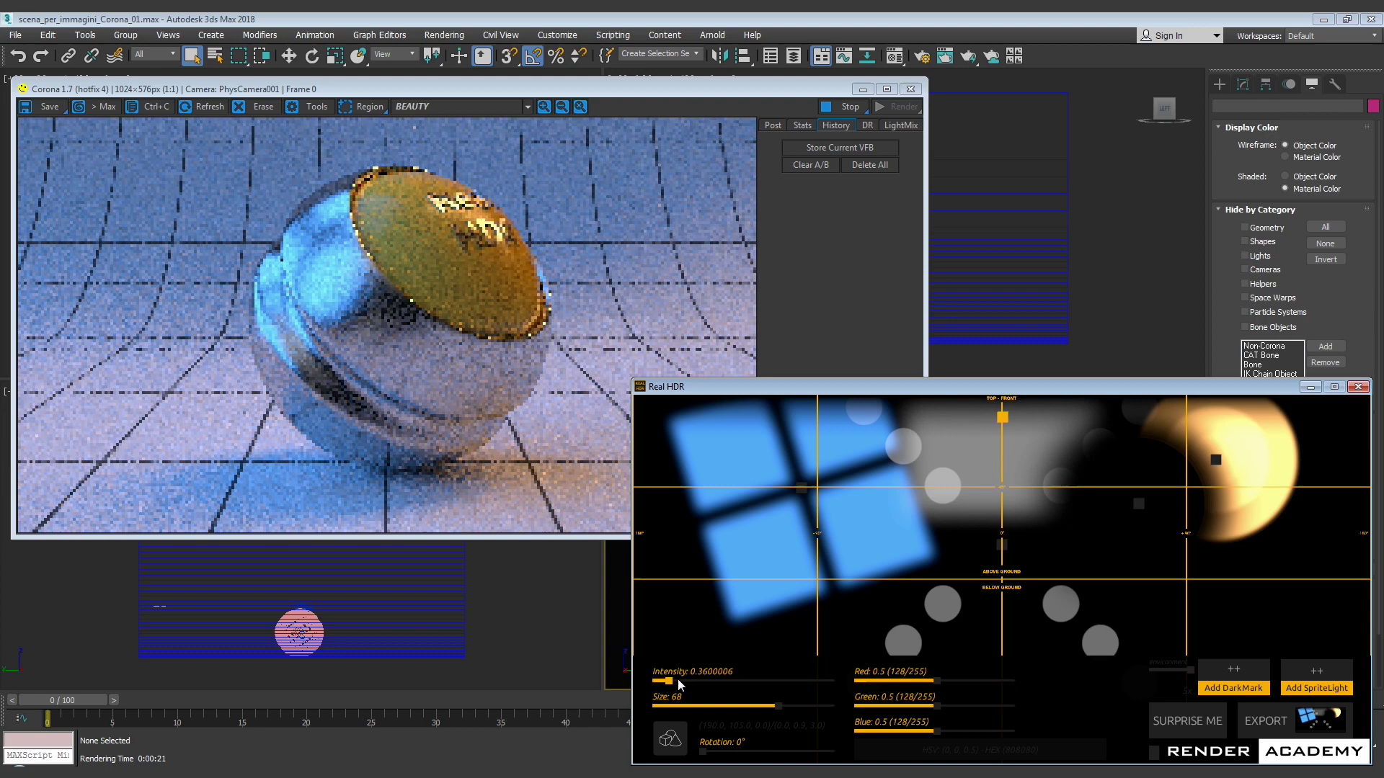
pyautogui.click(1313, 712)
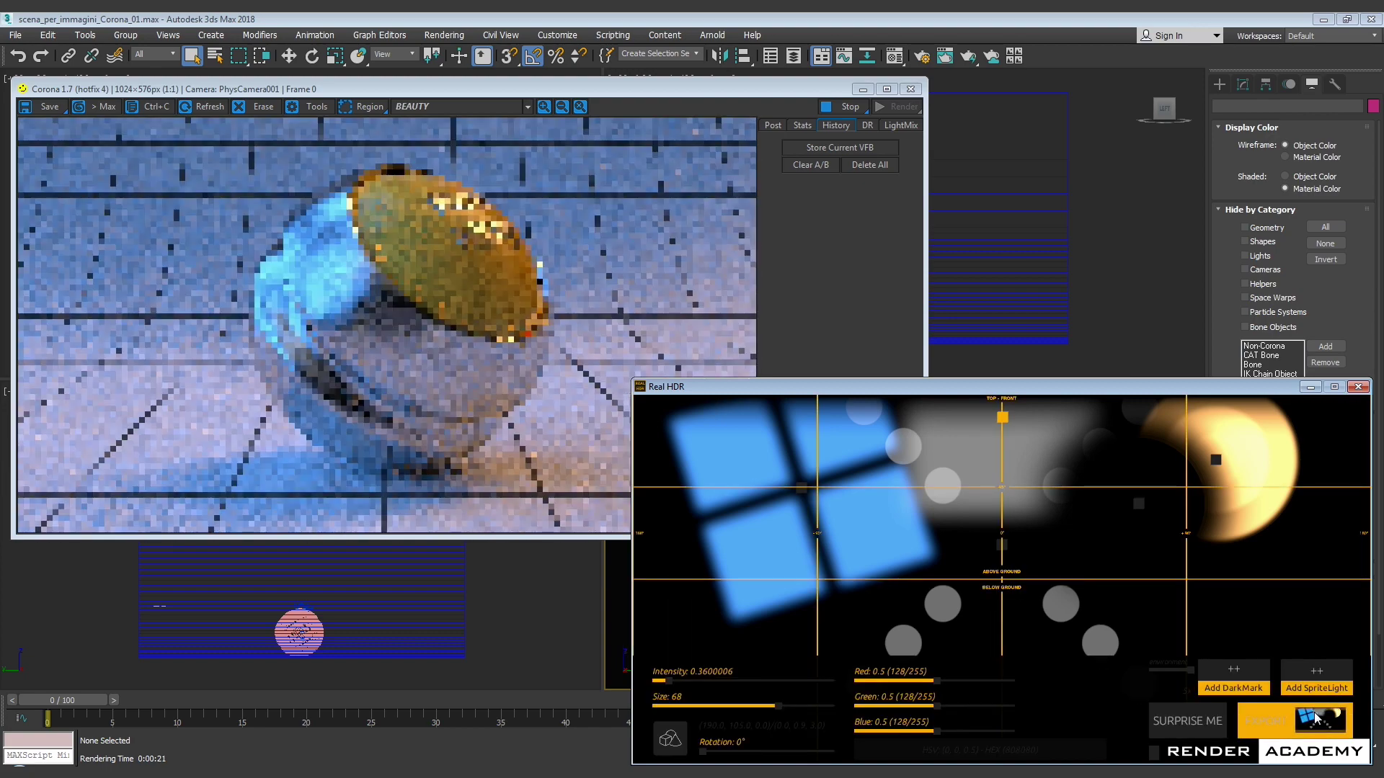
pyautogui.click(672, 680)
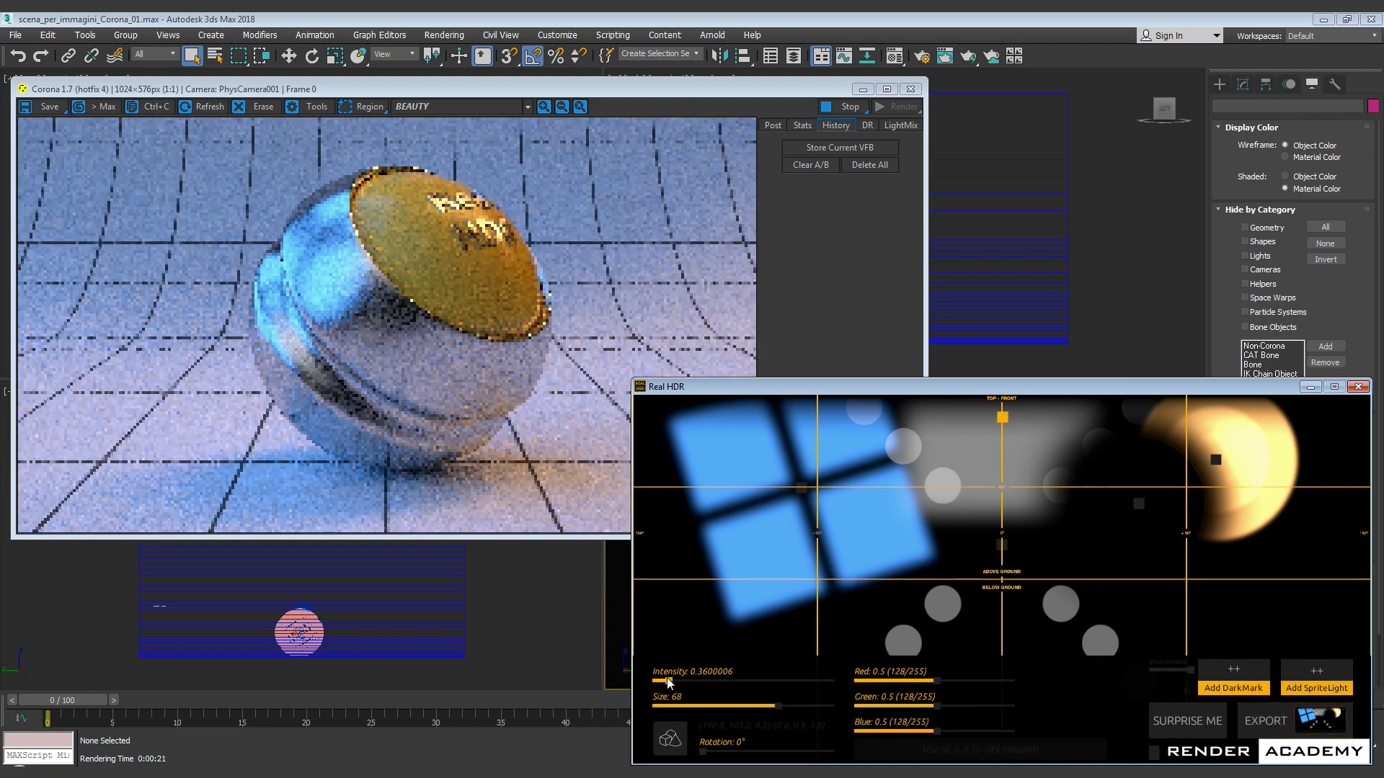
pyautogui.moveTo(777, 706); pyautogui.dragTo(795, 705)
pyautogui.moveTo(1002, 417); pyautogui.dragTo(1002, 434)
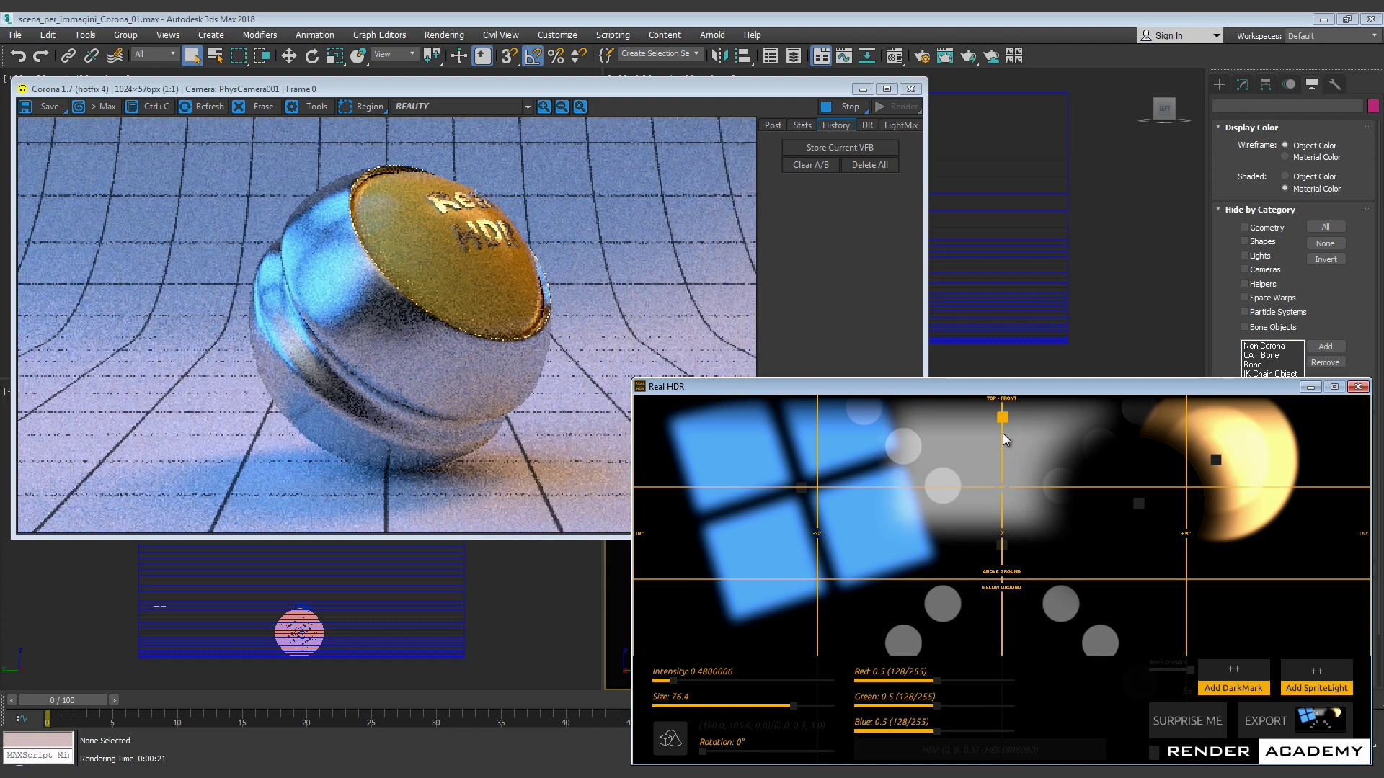
pyautogui.click(1309, 717)
pyautogui.moveTo(1312, 716)
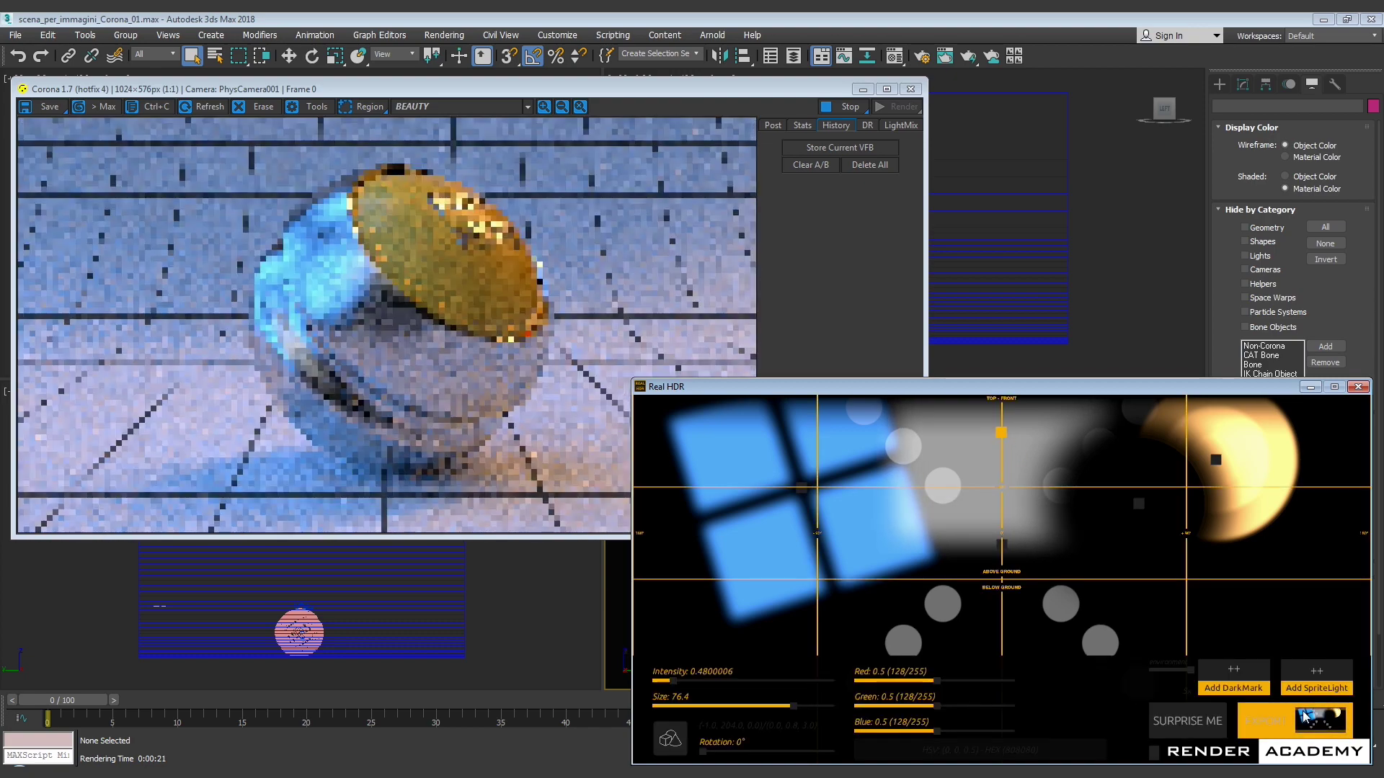
# Add a square sprite light, size 27.8 and intensity 0.68, over the grey top light
pyautogui.click(1328, 673)
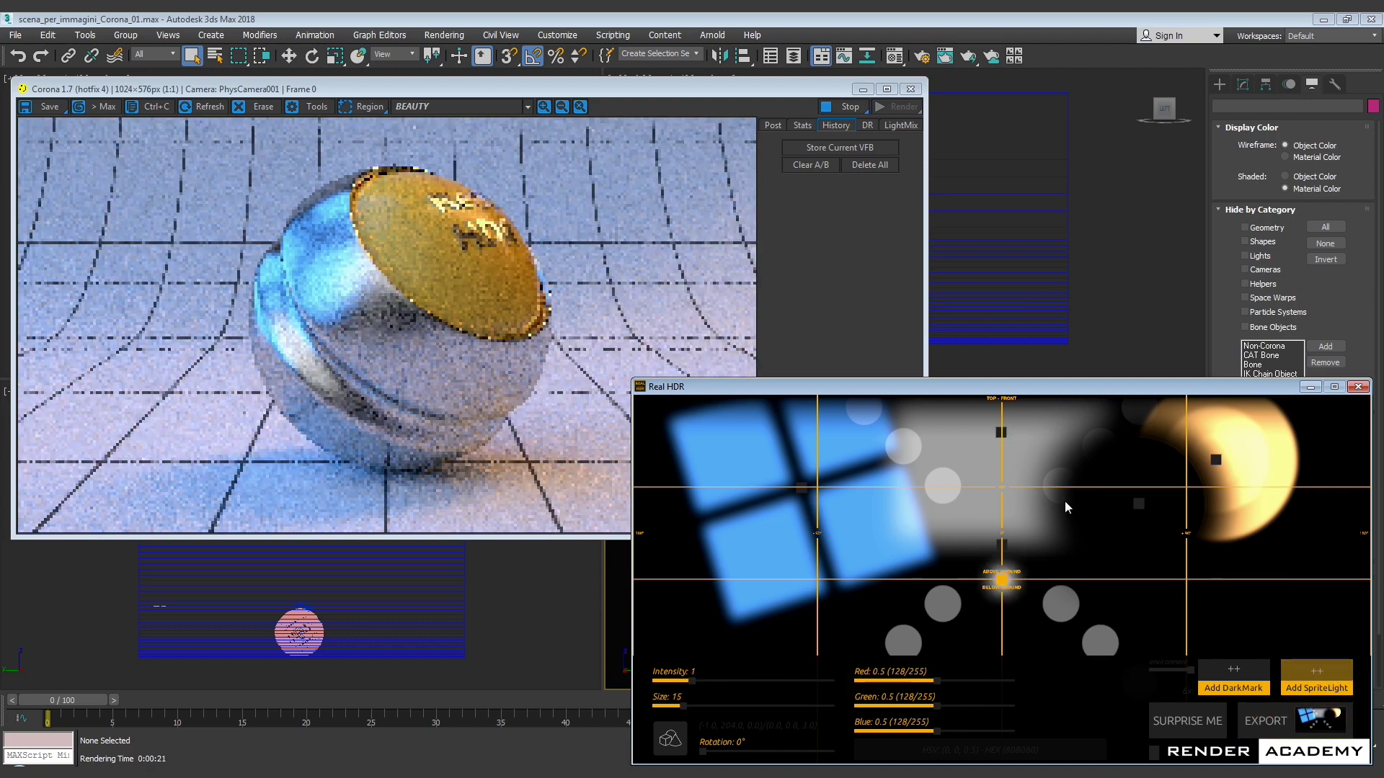
pyautogui.click(995, 485)
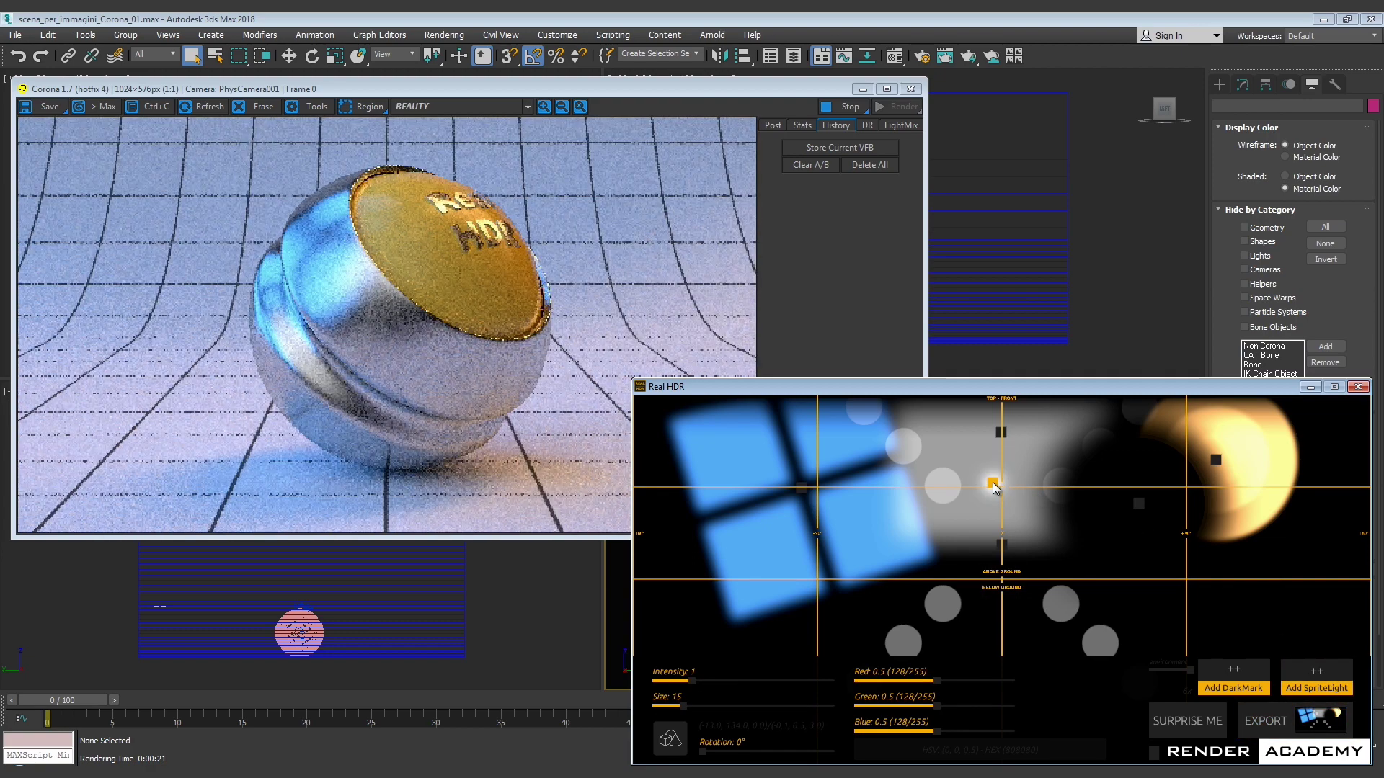
pyautogui.click(709, 746)
pyautogui.moveTo(683, 705)
pyautogui.mouseDown()
pyautogui.moveTo(707, 705)
pyautogui.moveTo(678, 682)
pyautogui.mouseUp()
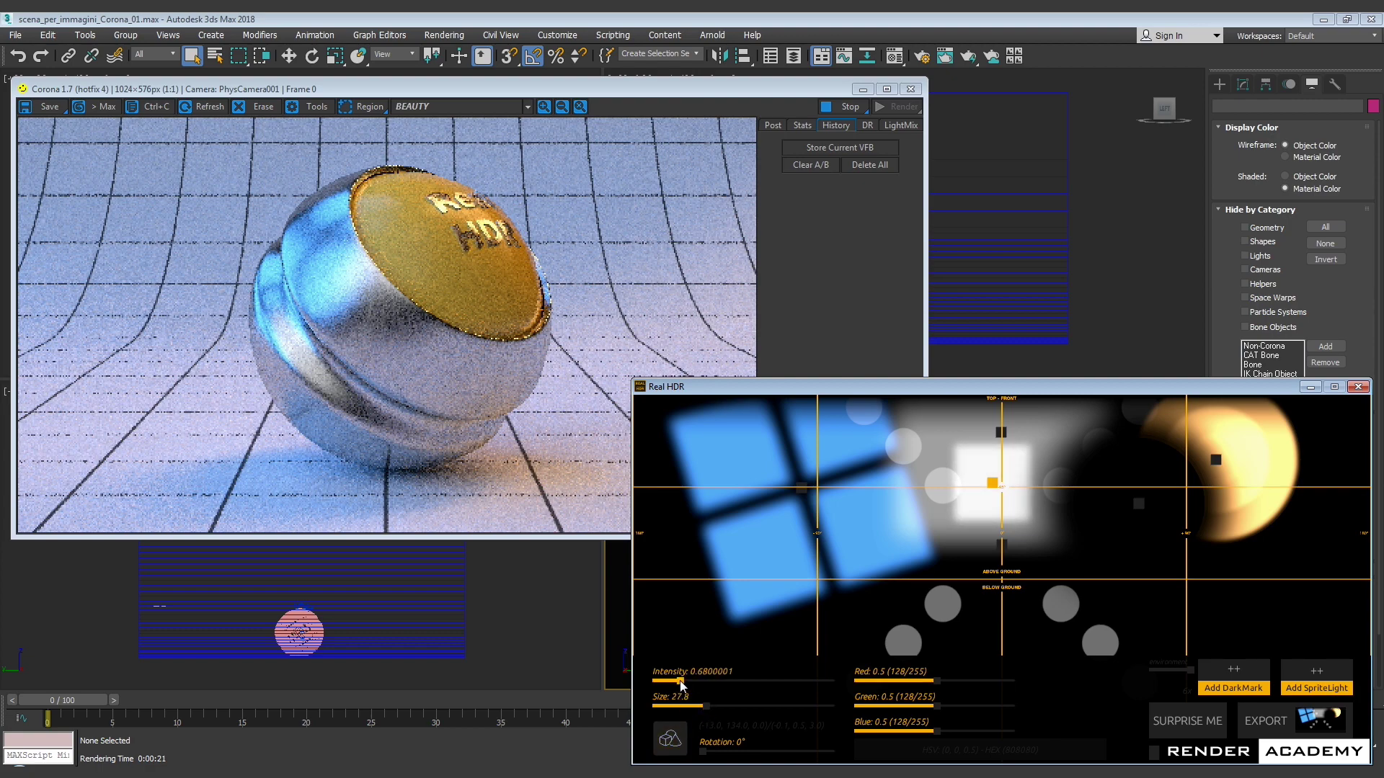
pyautogui.click(1246, 721)
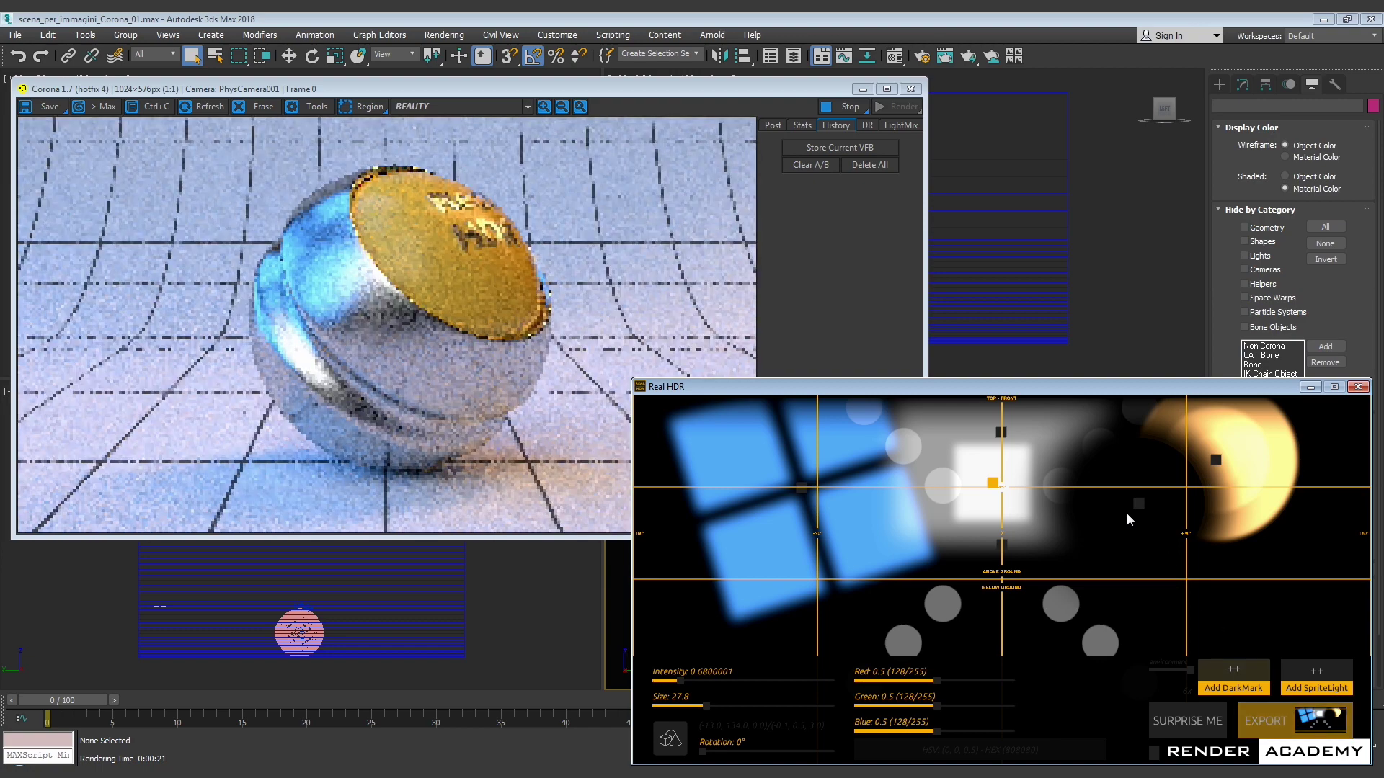
pyautogui.moveTo(1083, 460); pyautogui.dragTo(1047, 460)
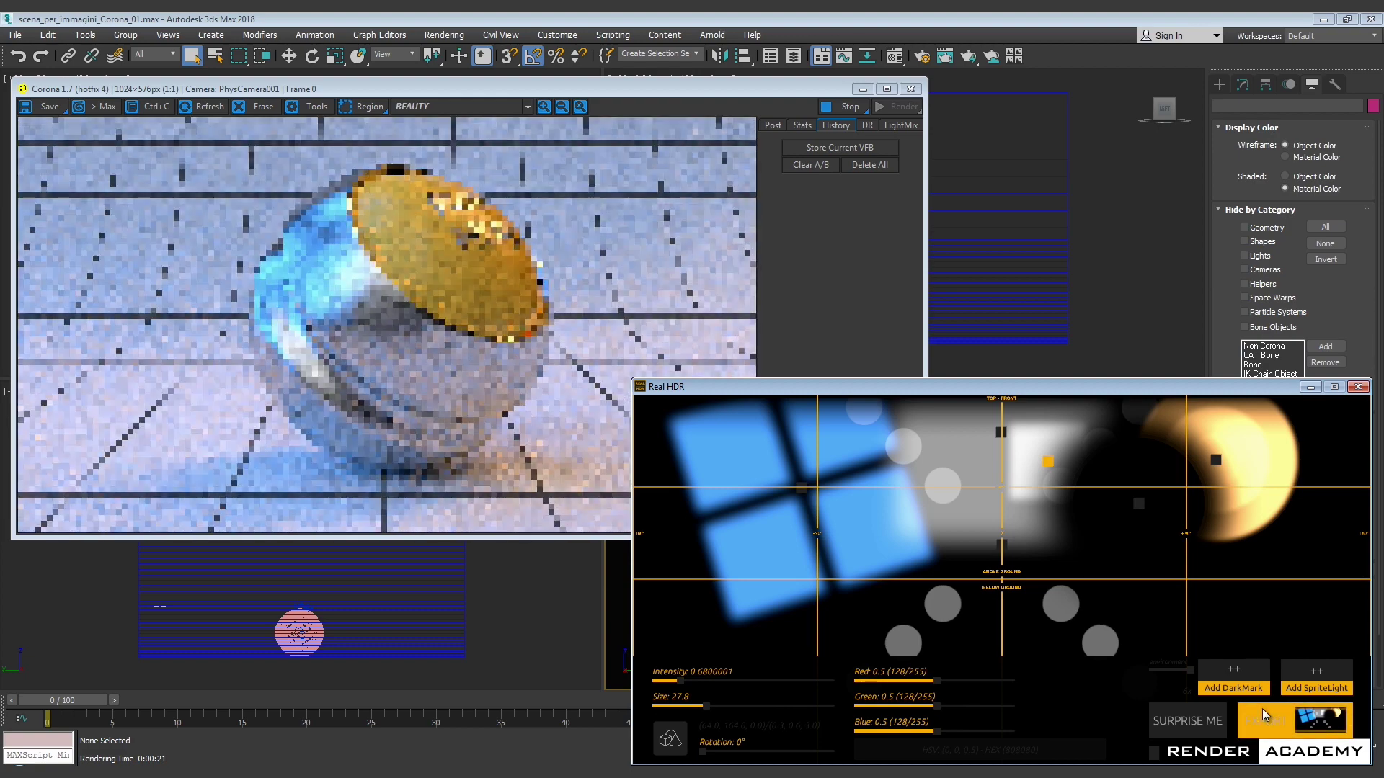
# Lower the dark mark's intensity to 4.64 and restart the render
pyautogui.click(1139, 504)
pyautogui.moveTo(836, 682); pyautogui.dragTo(822, 682)
pyautogui.click(1288, 727)
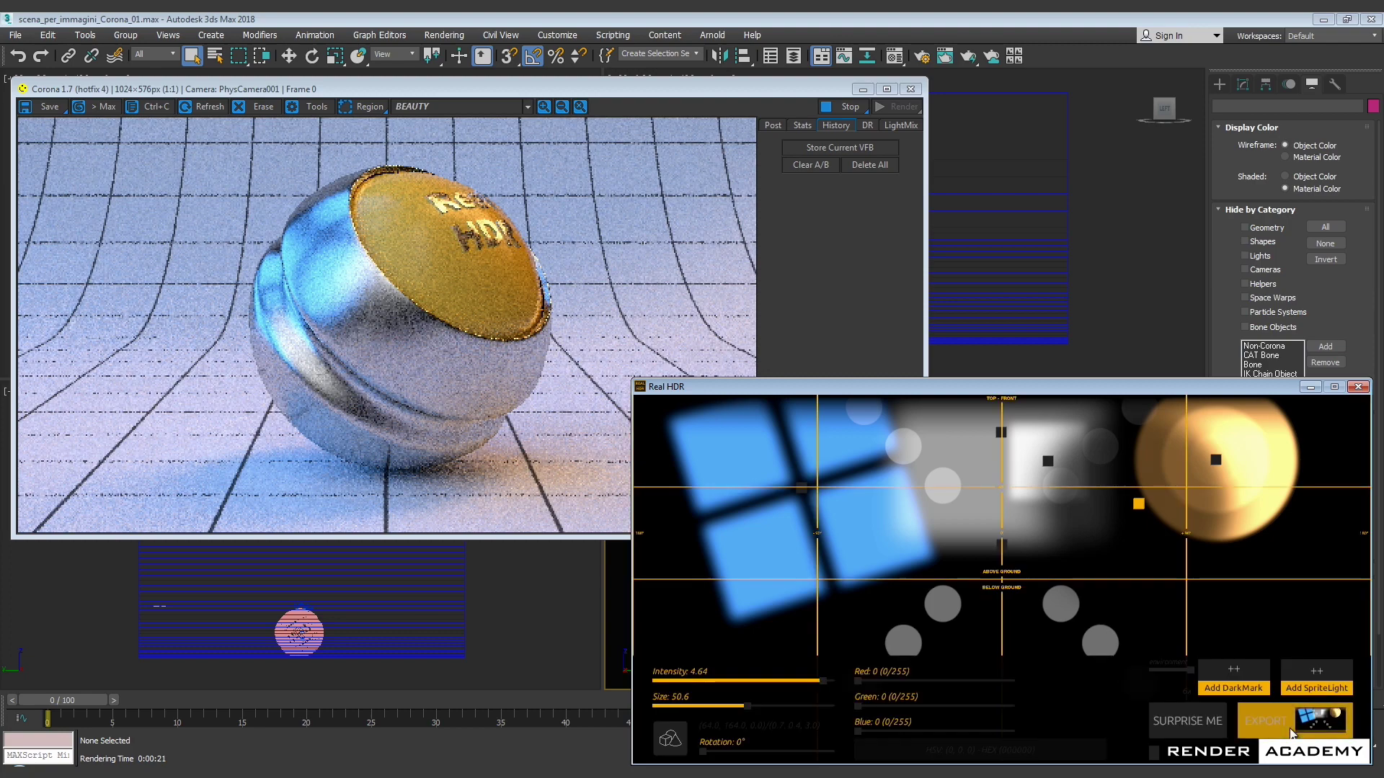
pyautogui.click(1291, 733)
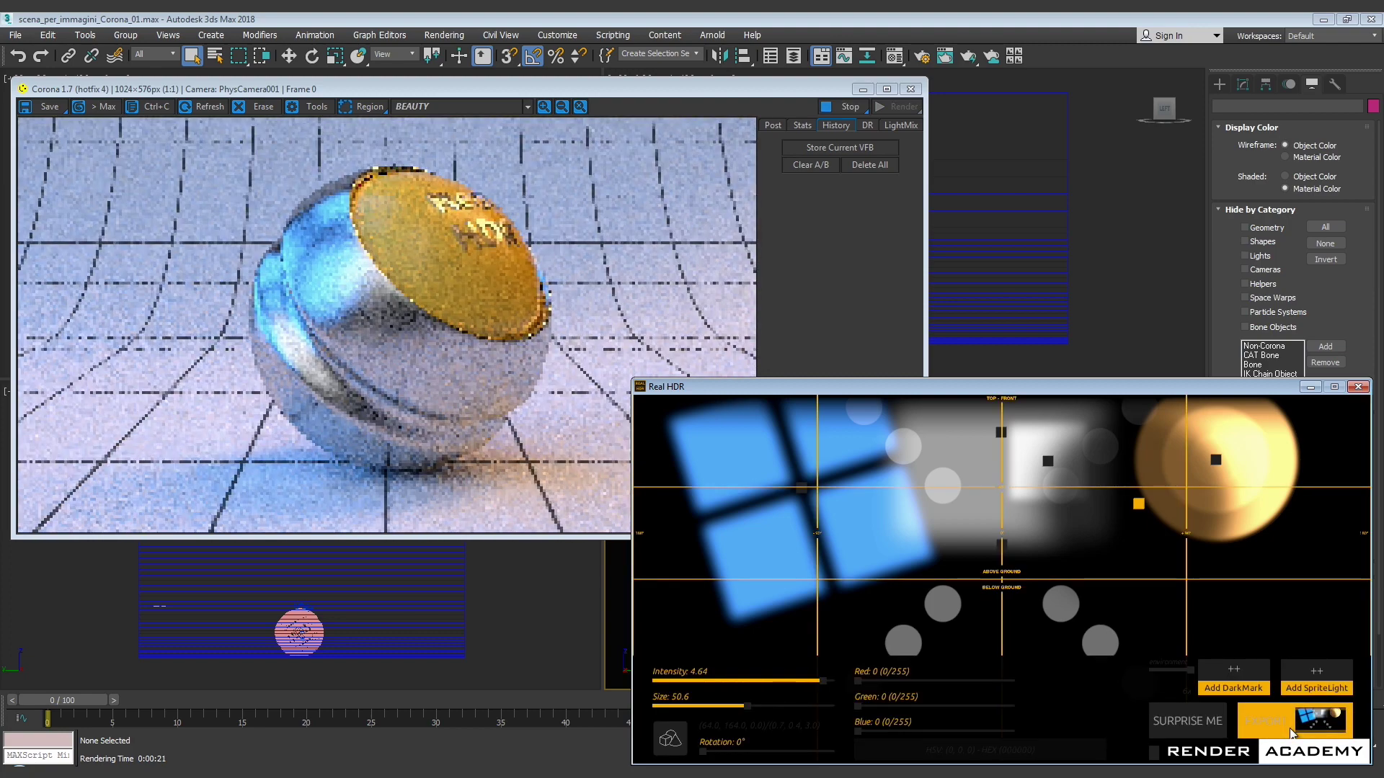
# Add a square sprite light of size 26.6 just below the sun
pyautogui.click(1309, 681)
pyautogui.click(1229, 578)
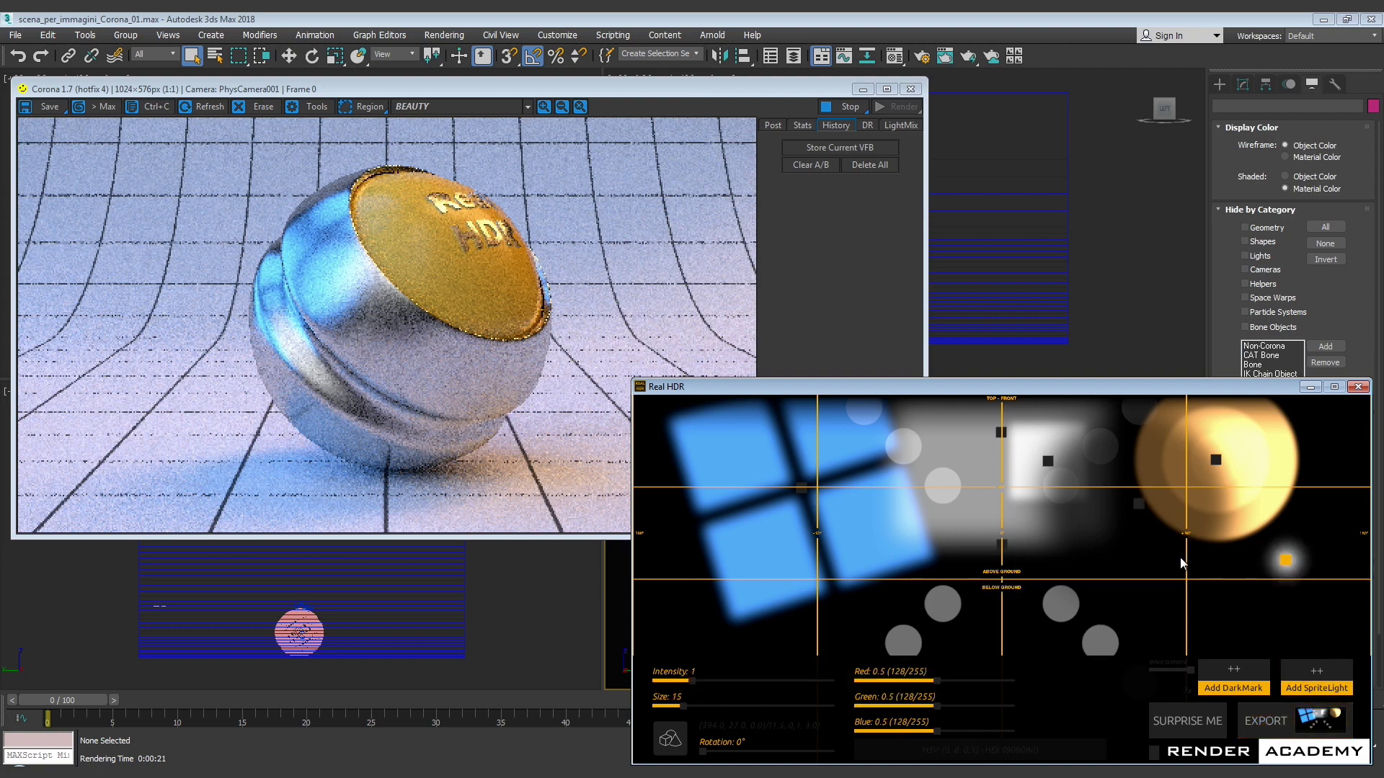
pyautogui.click(1208, 556)
pyautogui.moveTo(682, 706)
pyautogui.mouseDown()
pyautogui.moveTo(727, 707)
pyautogui.moveTo(704, 681)
pyautogui.moveTo(704, 707)
pyautogui.mouseUp()
pyautogui.click(707, 740)
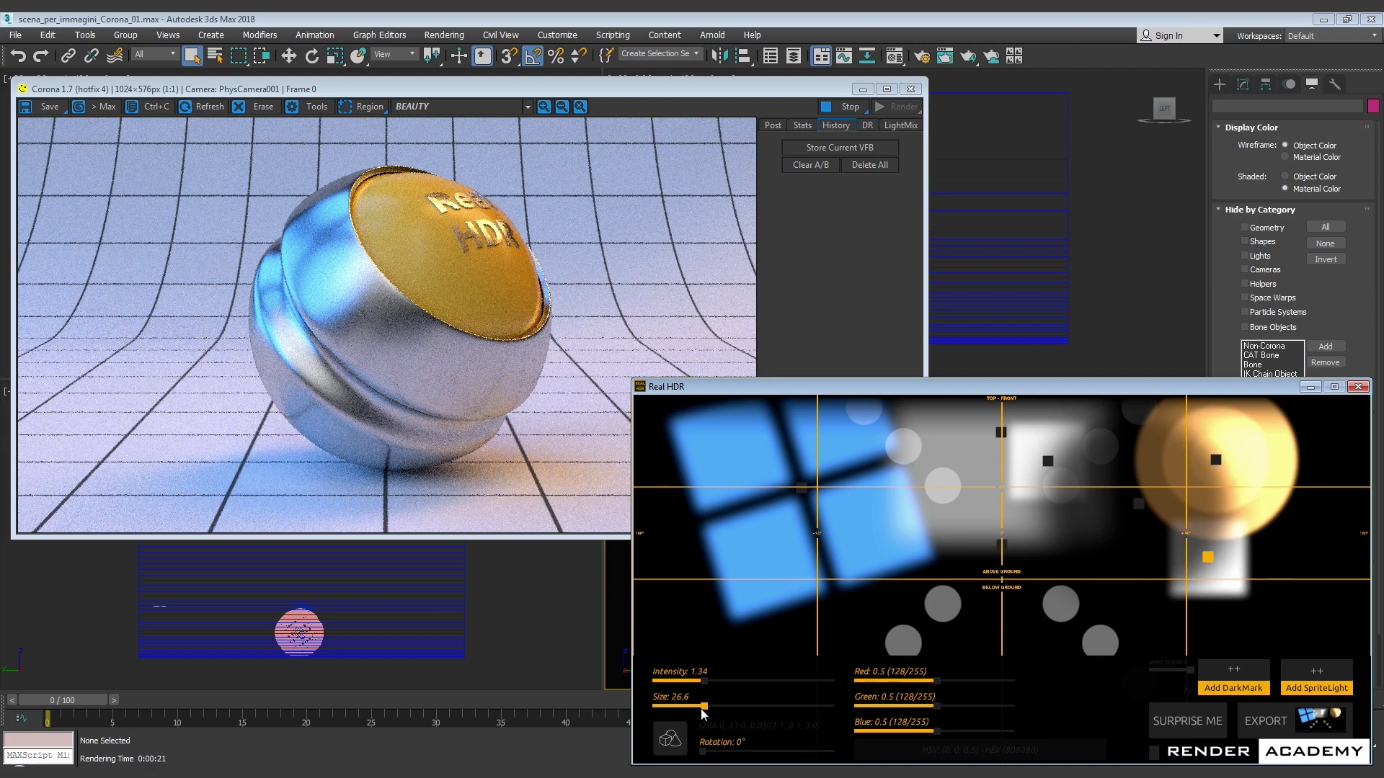
pyautogui.click(1213, 538)
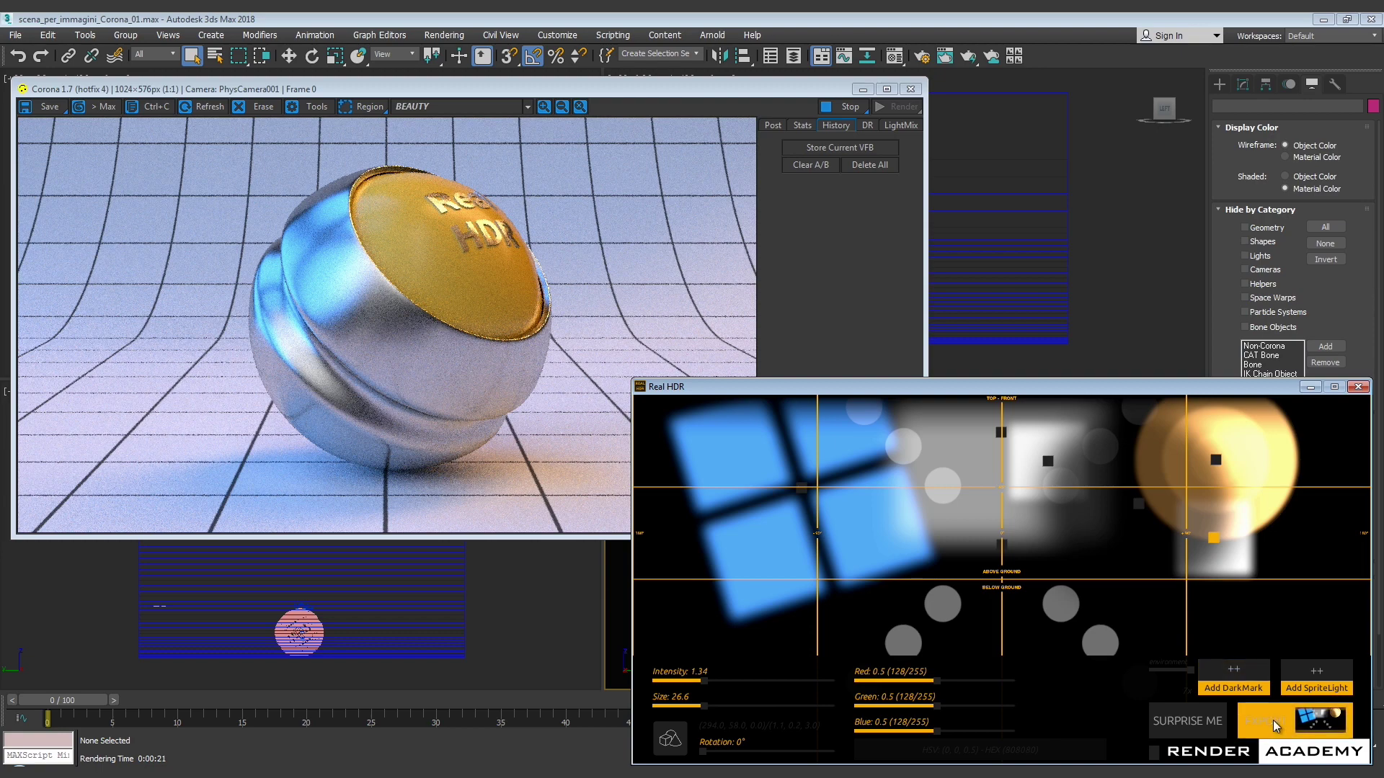
pyautogui.click(1178, 539)
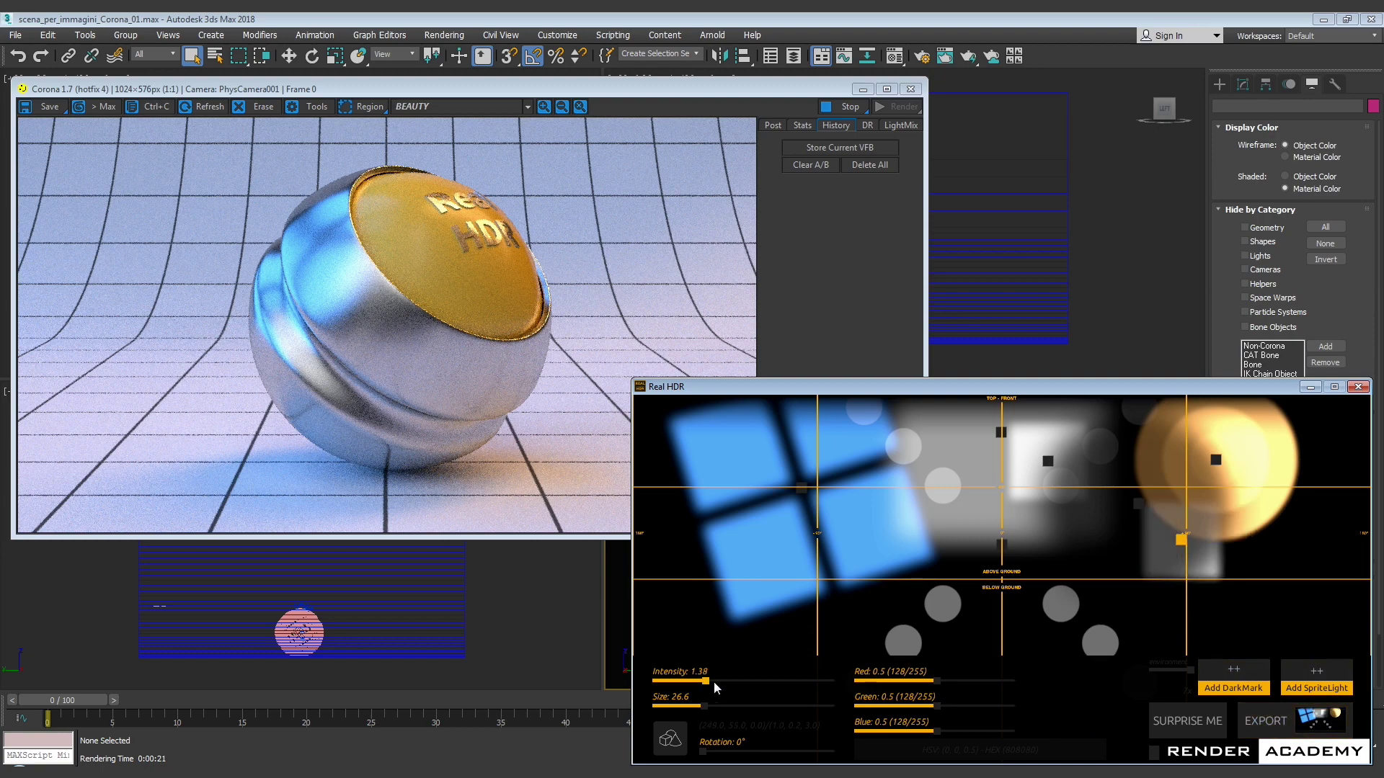
# Raise the square light's intensity to 3.64, shift it left, and export
pyautogui.moveTo(704, 680); pyautogui.dragTo(766, 682)
pyautogui.click(1318, 729)
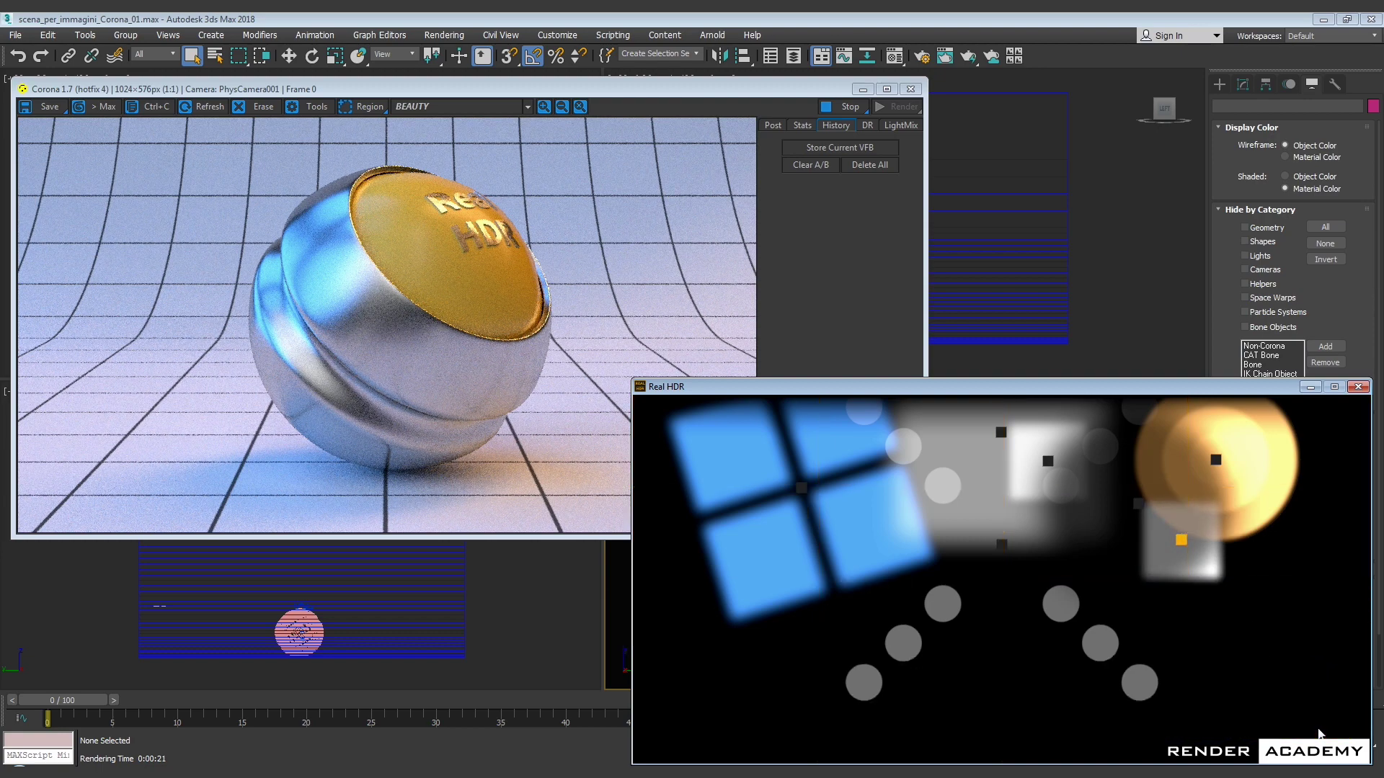
pyautogui.click(1319, 733)
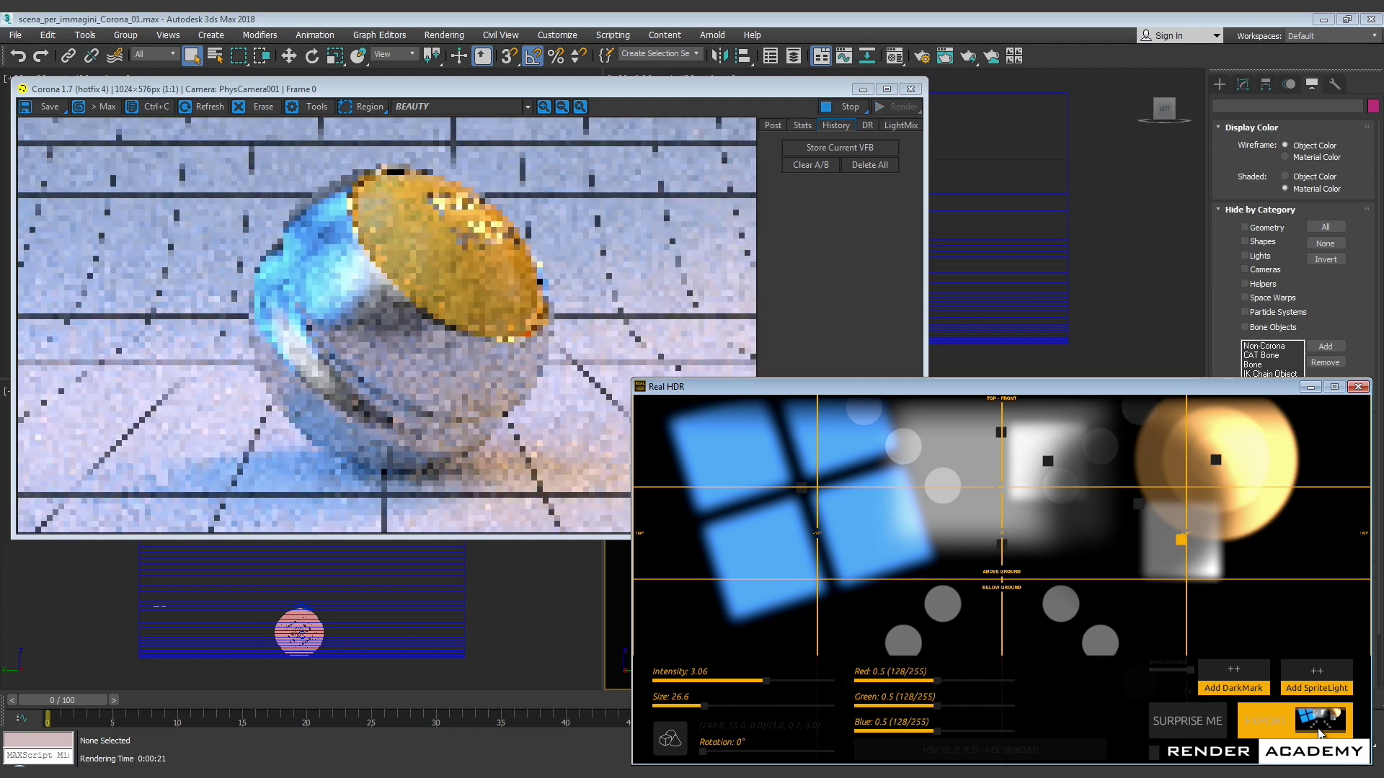
pyautogui.moveTo(766, 681); pyautogui.dragTo(787, 682)
pyautogui.moveTo(1201, 562); pyautogui.dragTo(1146, 567)
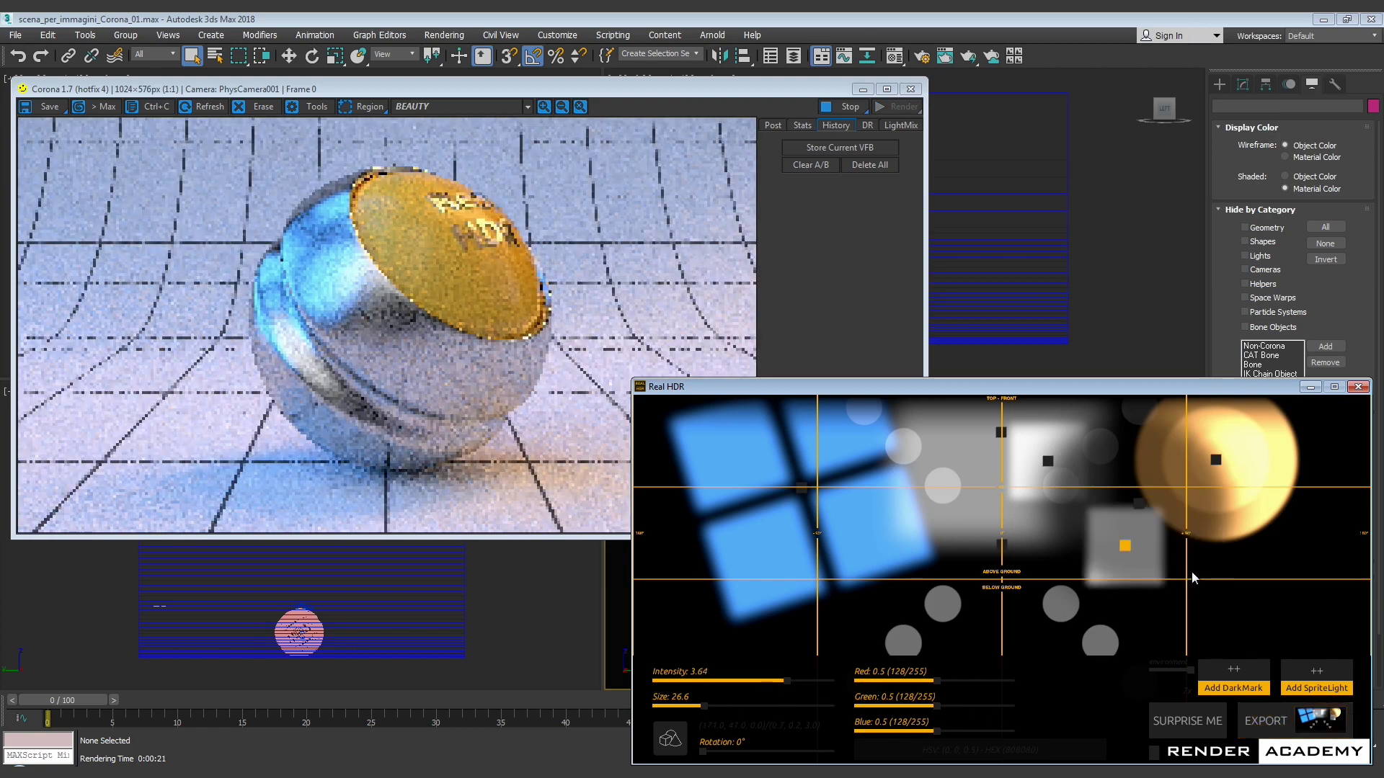
pyautogui.click(1310, 730)
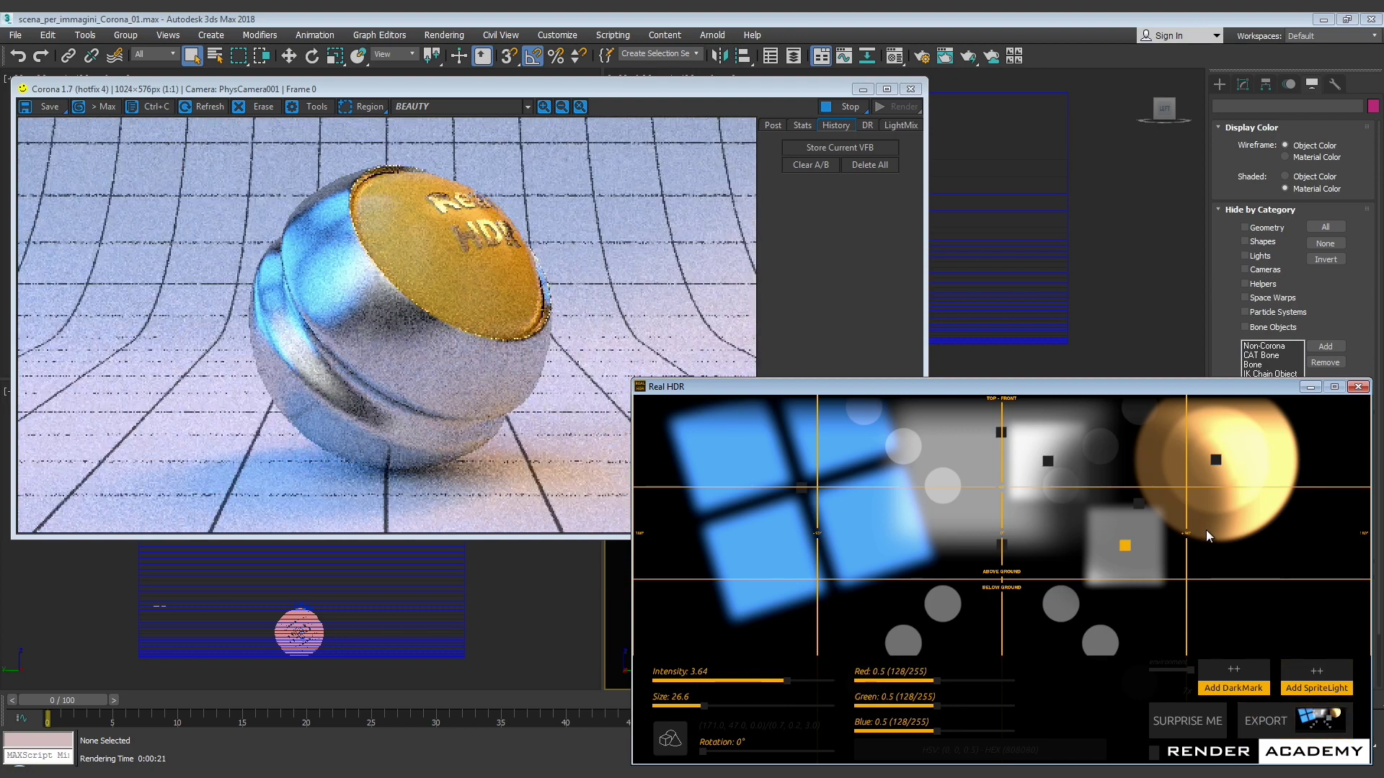
# Raise the dark mark's intensity beside the sun and export the lighting
pyautogui.click(1137, 504)
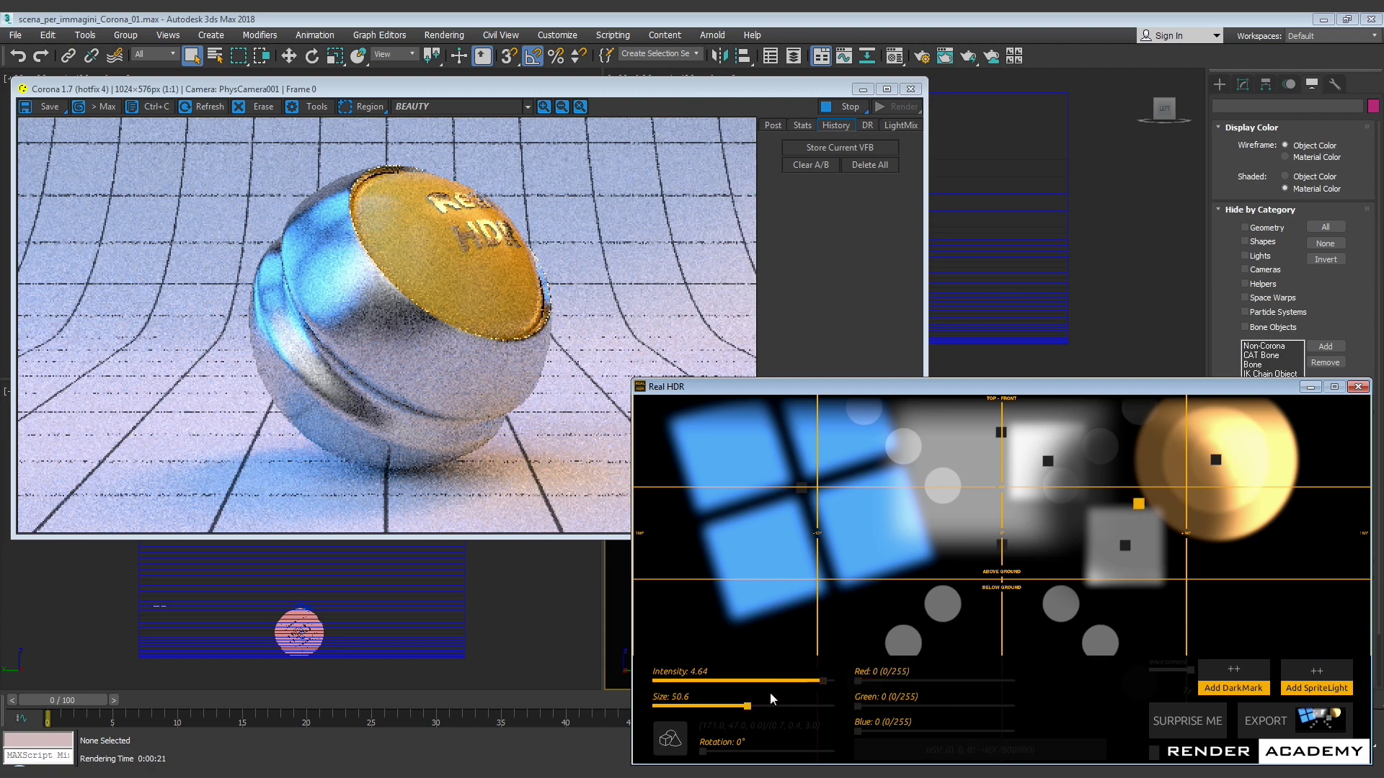
pyautogui.moveTo(778, 681); pyautogui.dragTo(796, 682)
pyautogui.click(1306, 729)
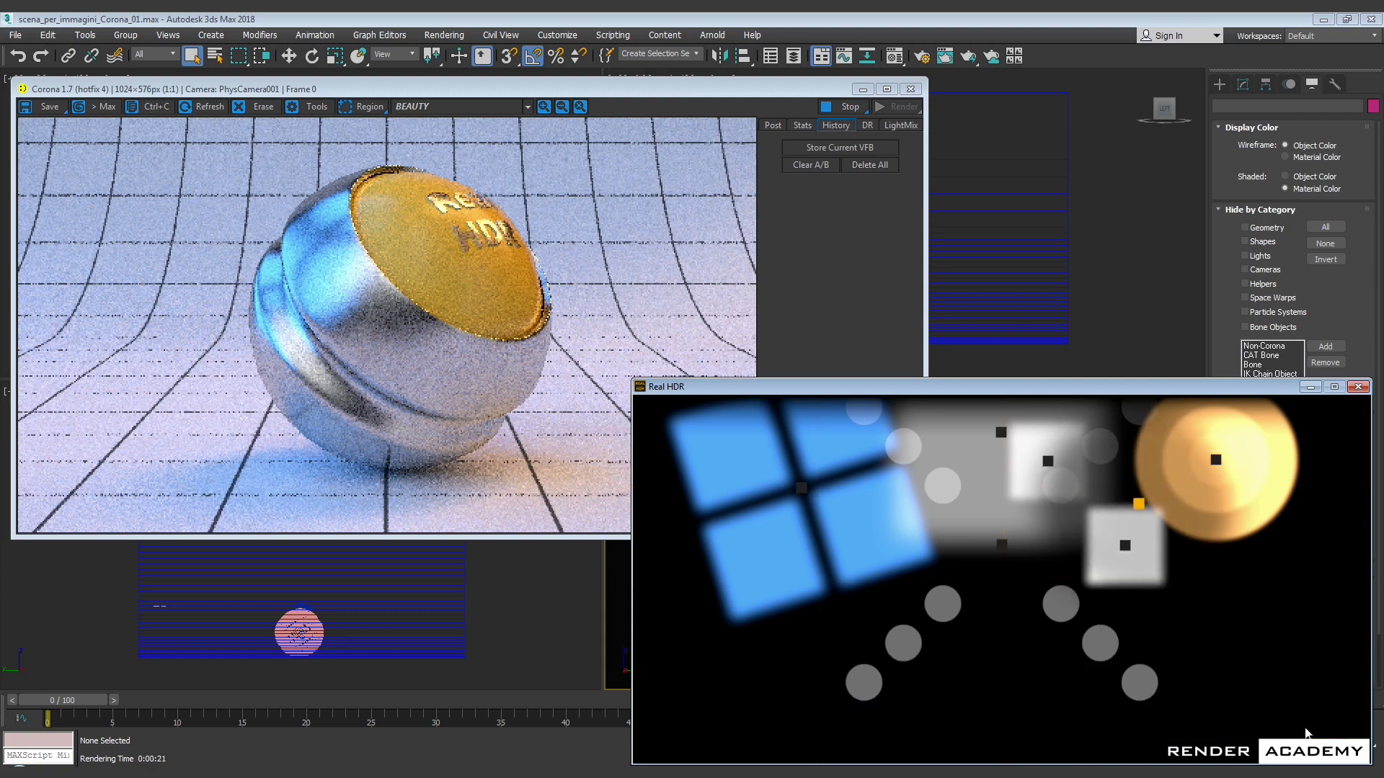
pyautogui.click(1307, 732)
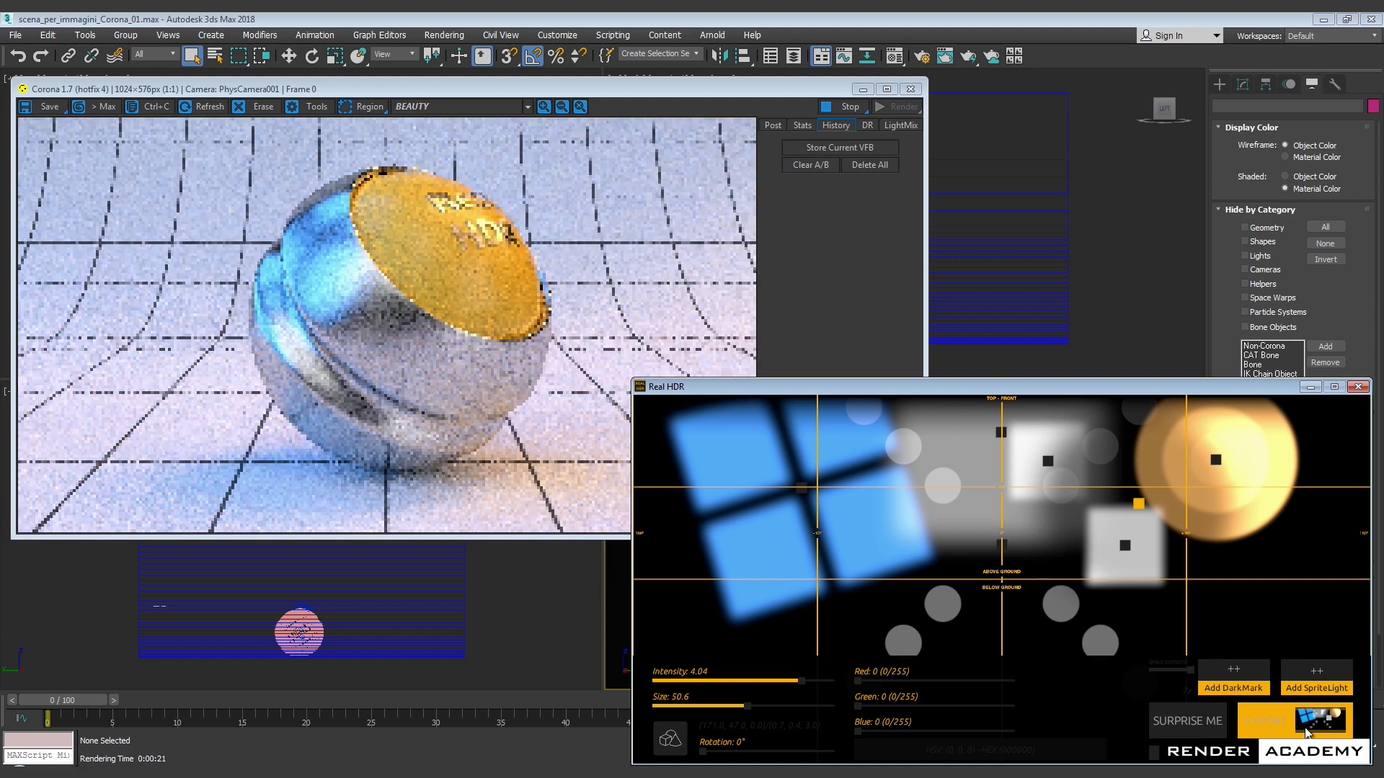
# Shift the square light right, set the dark mark's intensity to 4.3, and export
pyautogui.moveTo(1126, 546); pyautogui.dragTo(1159, 547)
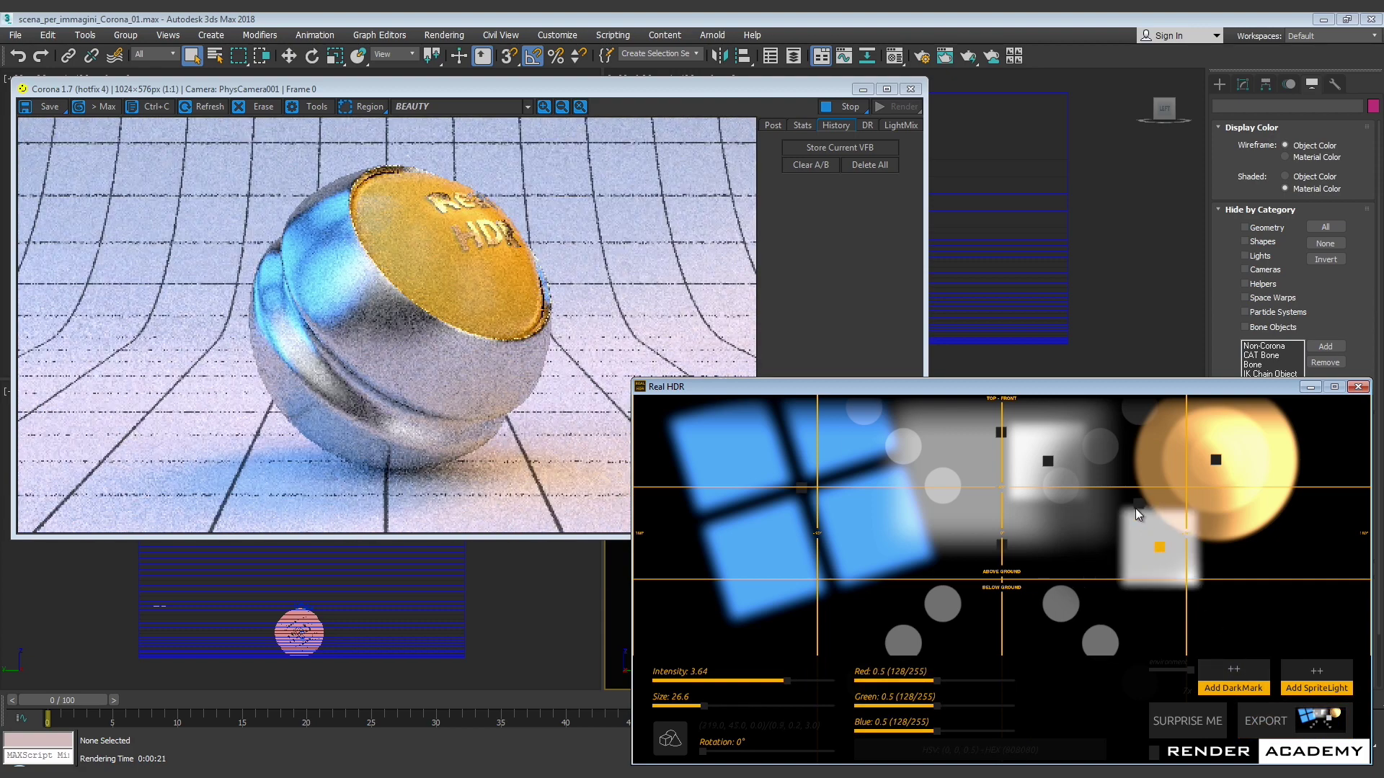
pyautogui.click(1136, 506)
pyautogui.moveTo(800, 679); pyautogui.dragTo(806, 679)
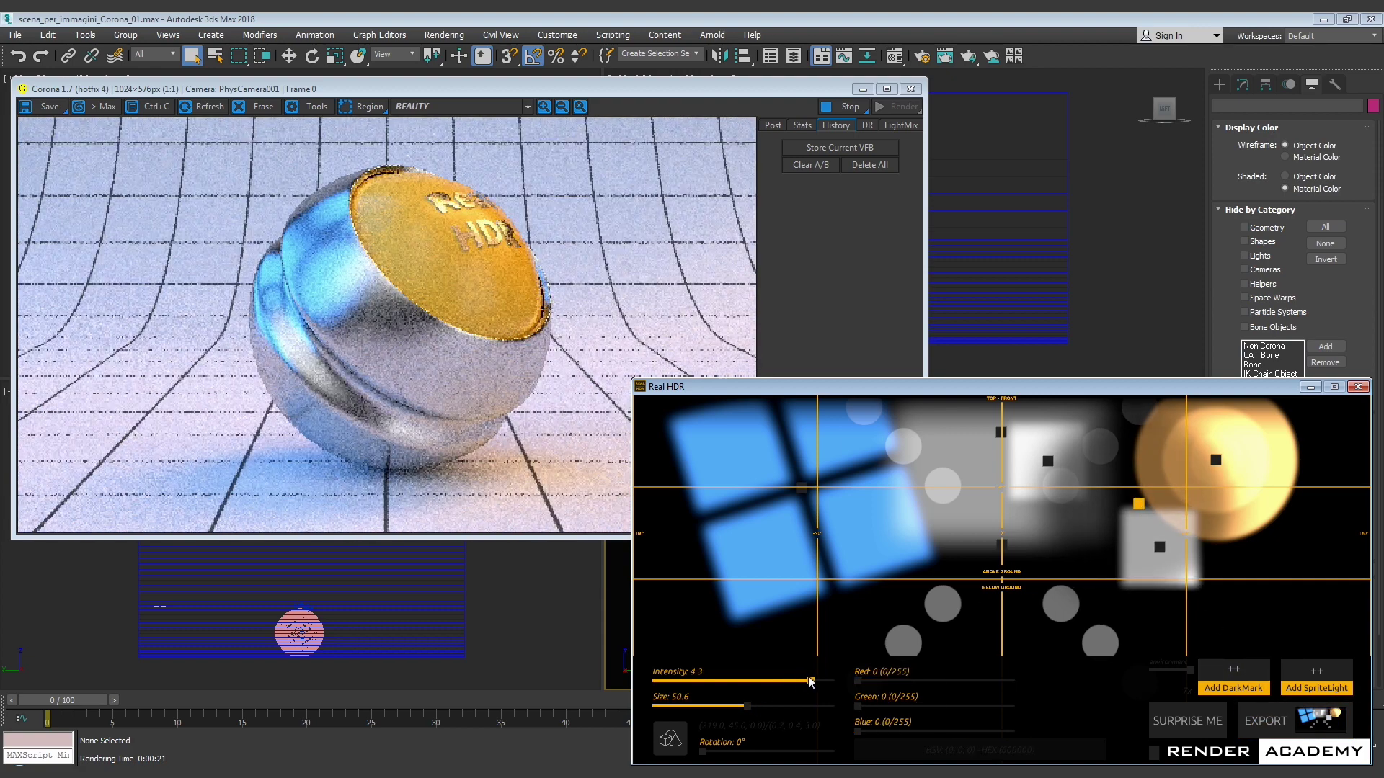
pyautogui.click(1307, 724)
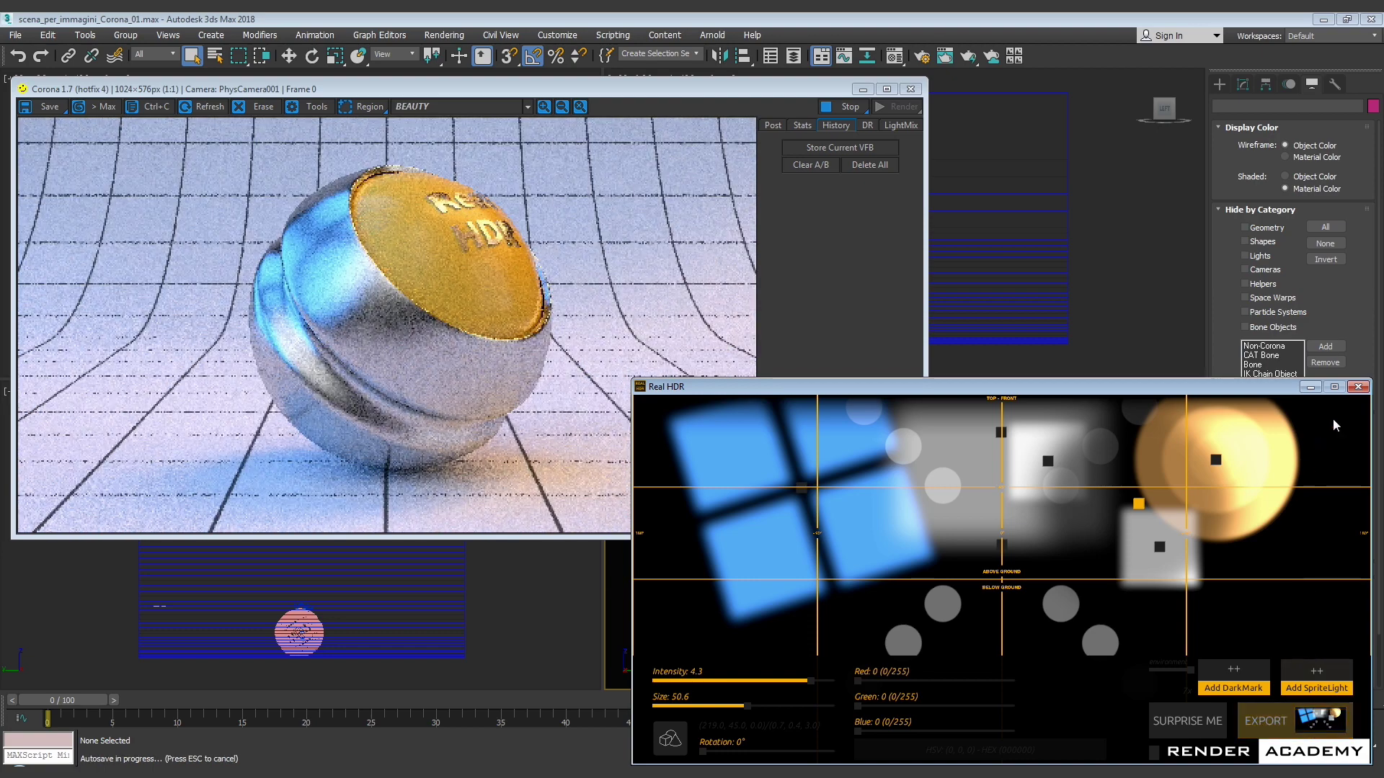
# Close Real HDR and stop the interactive Corona render
pyautogui.click(1358, 389)
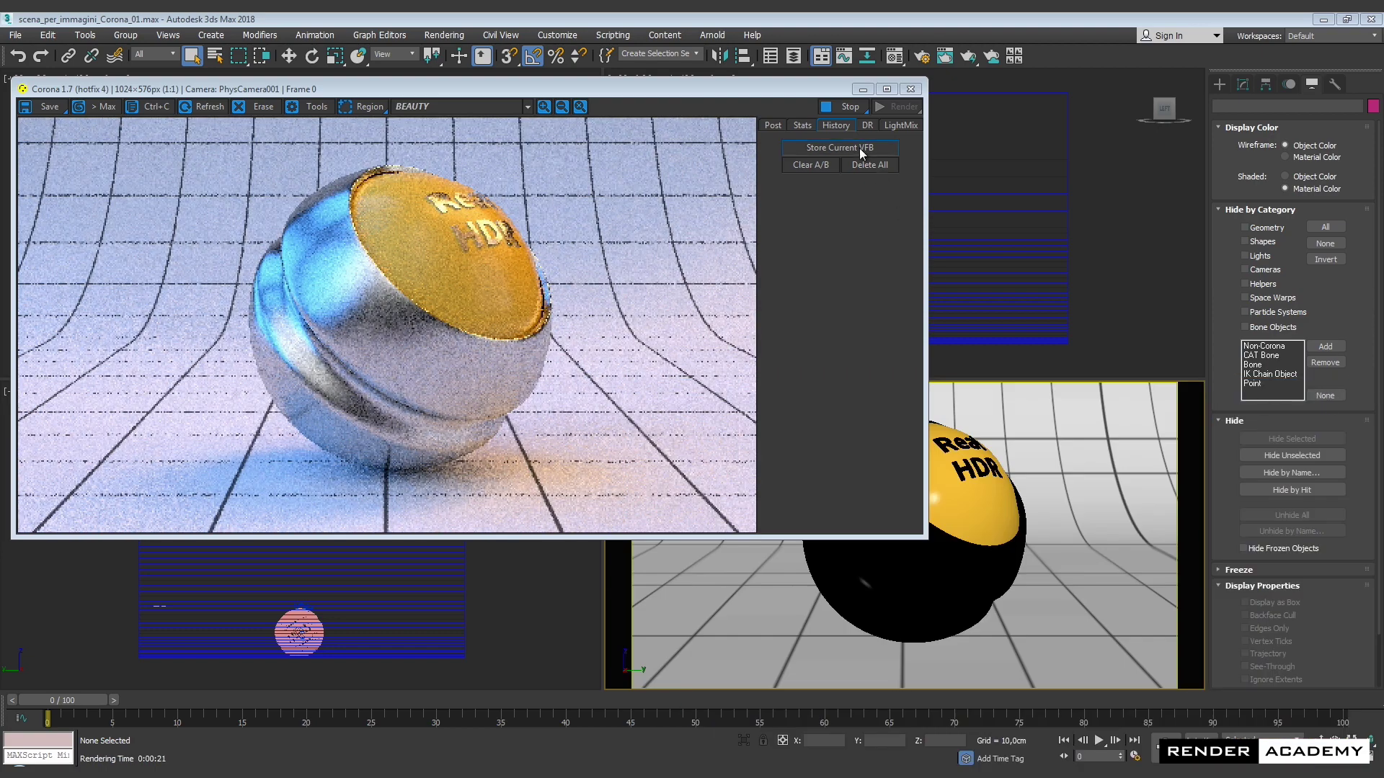
pyautogui.click(849, 111)
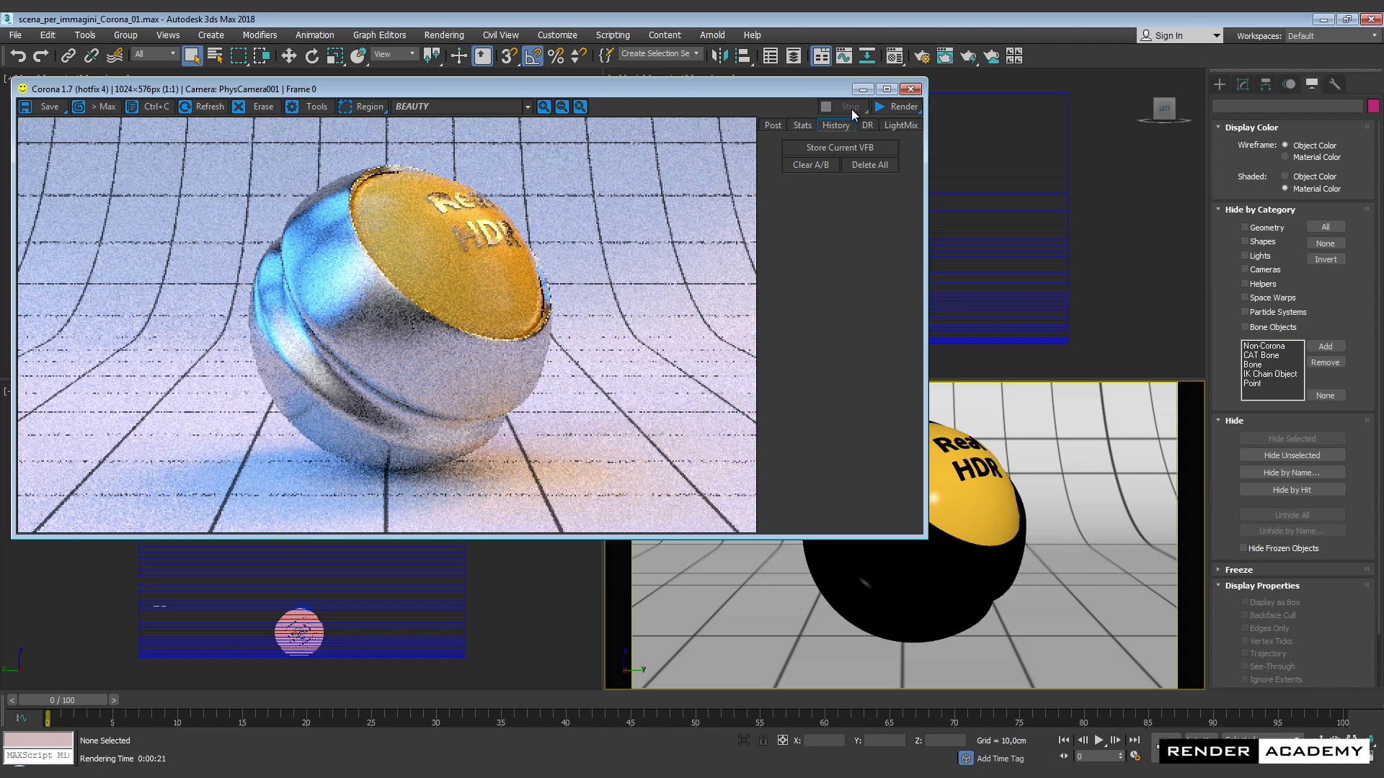
pyautogui.moveTo(816, 93); pyautogui.dragTo(839, 103)
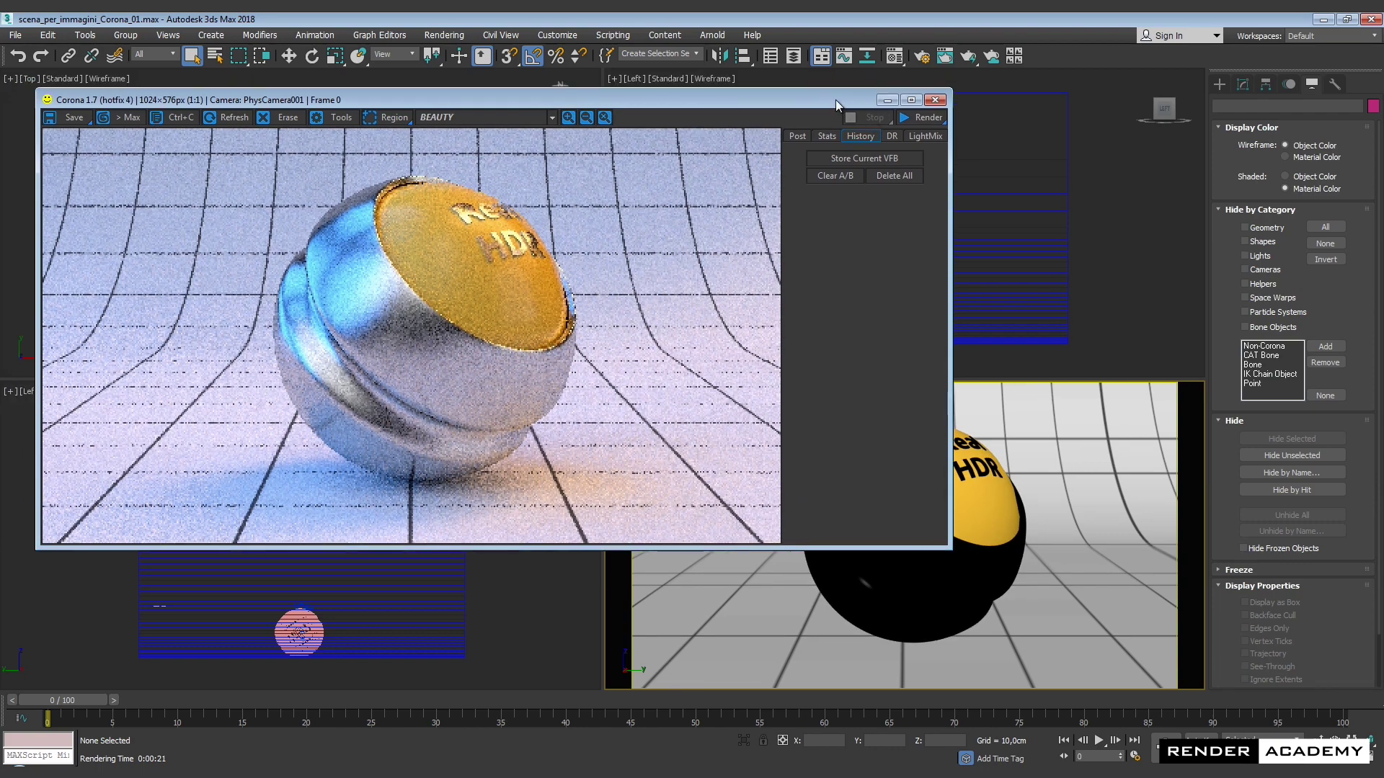
# Set the Corona output size to 1920 × 1080 in Render Setup
pyautogui.click(923, 56)
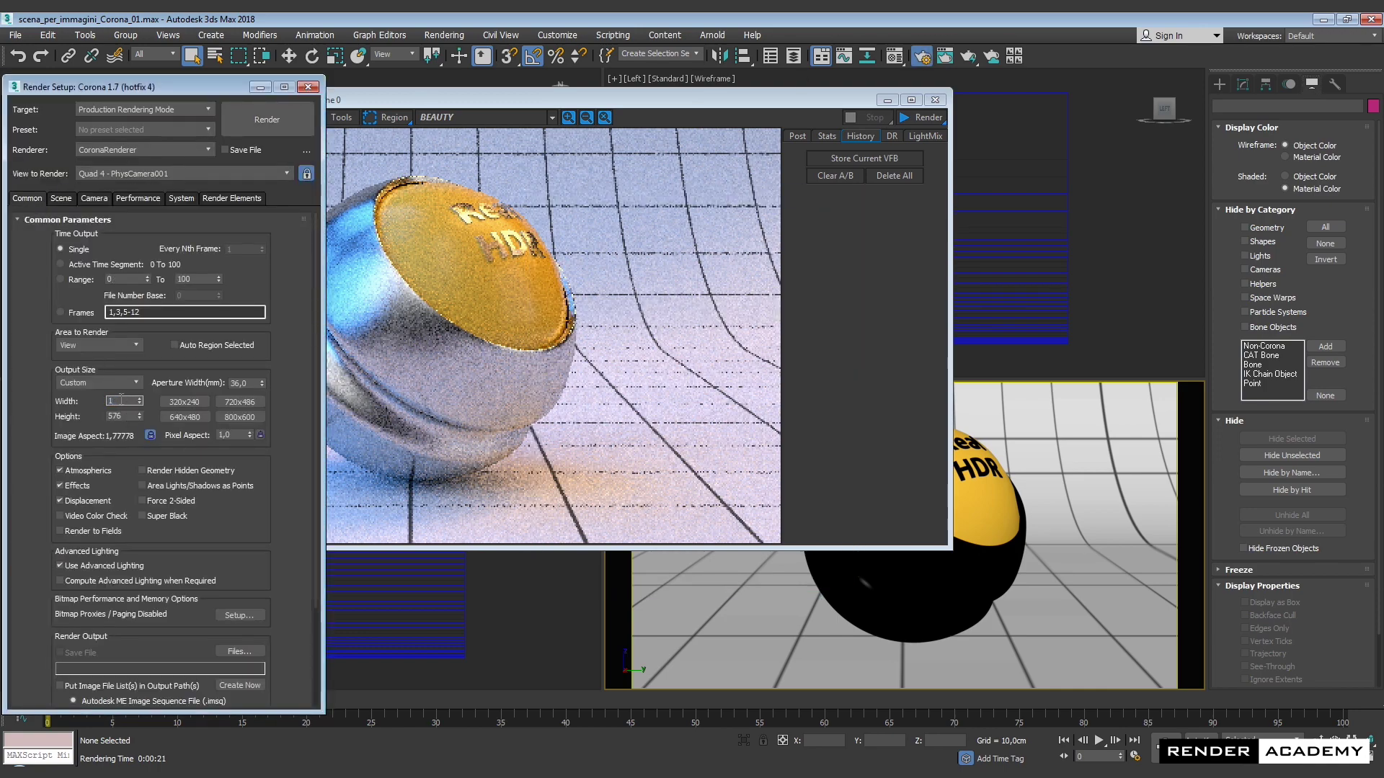
pyautogui.write('0')
pyautogui.press('Return')
pyautogui.click(307, 86)
pyautogui.moveTo(373, 100); pyautogui.dragTo(593, 157)
pyautogui.click(499, 142)
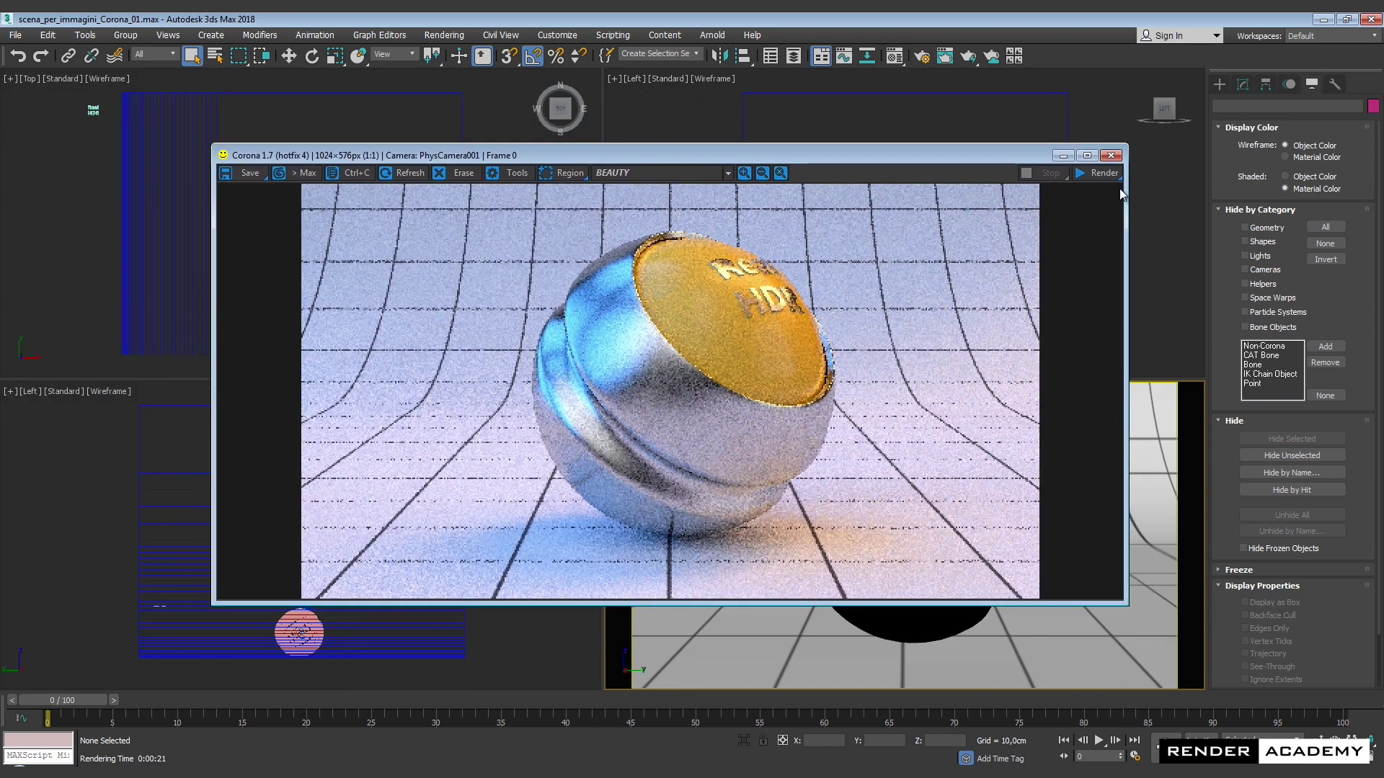
# Start the final 1920 × 1080 render and enlarge the frame buffer to view it full size
pyautogui.click(1100, 175)
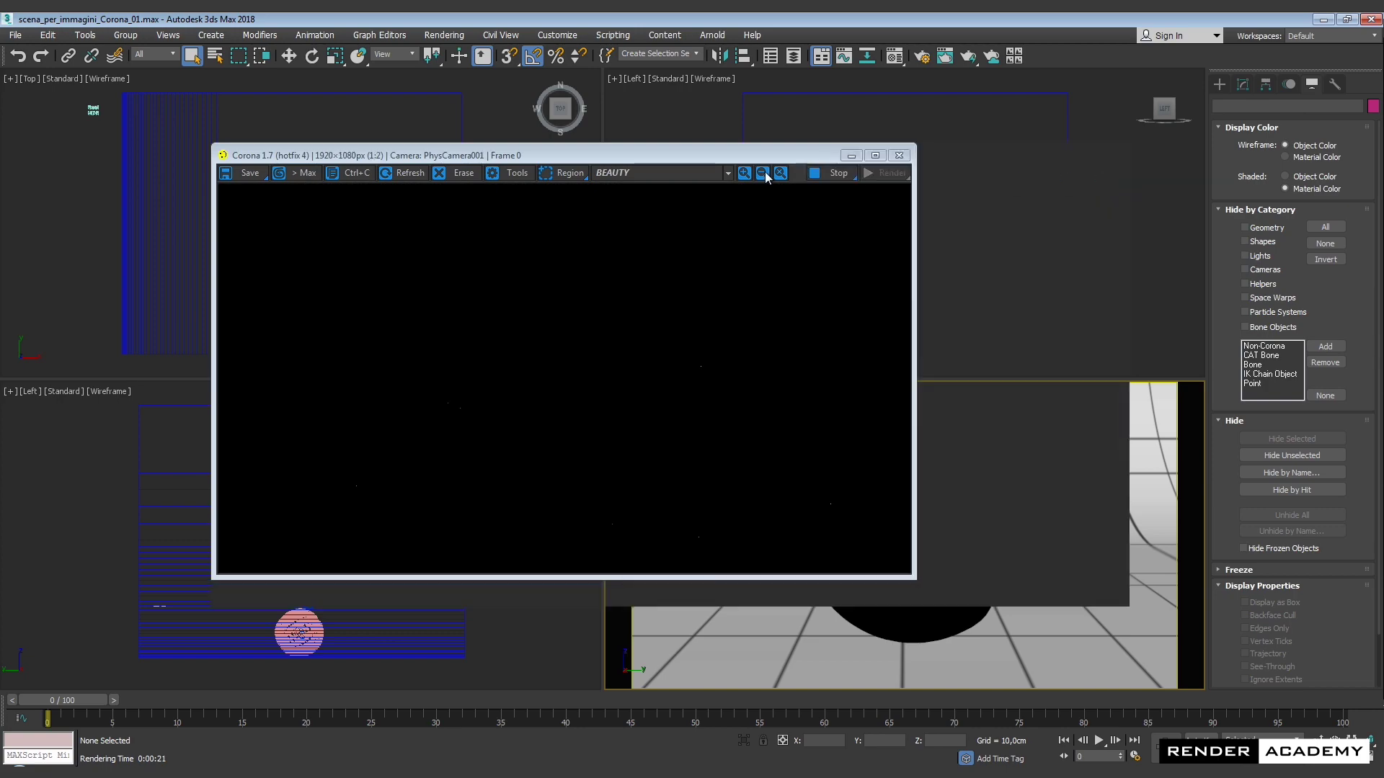
pyautogui.moveTo(728, 150); pyautogui.dragTo(531, 47)
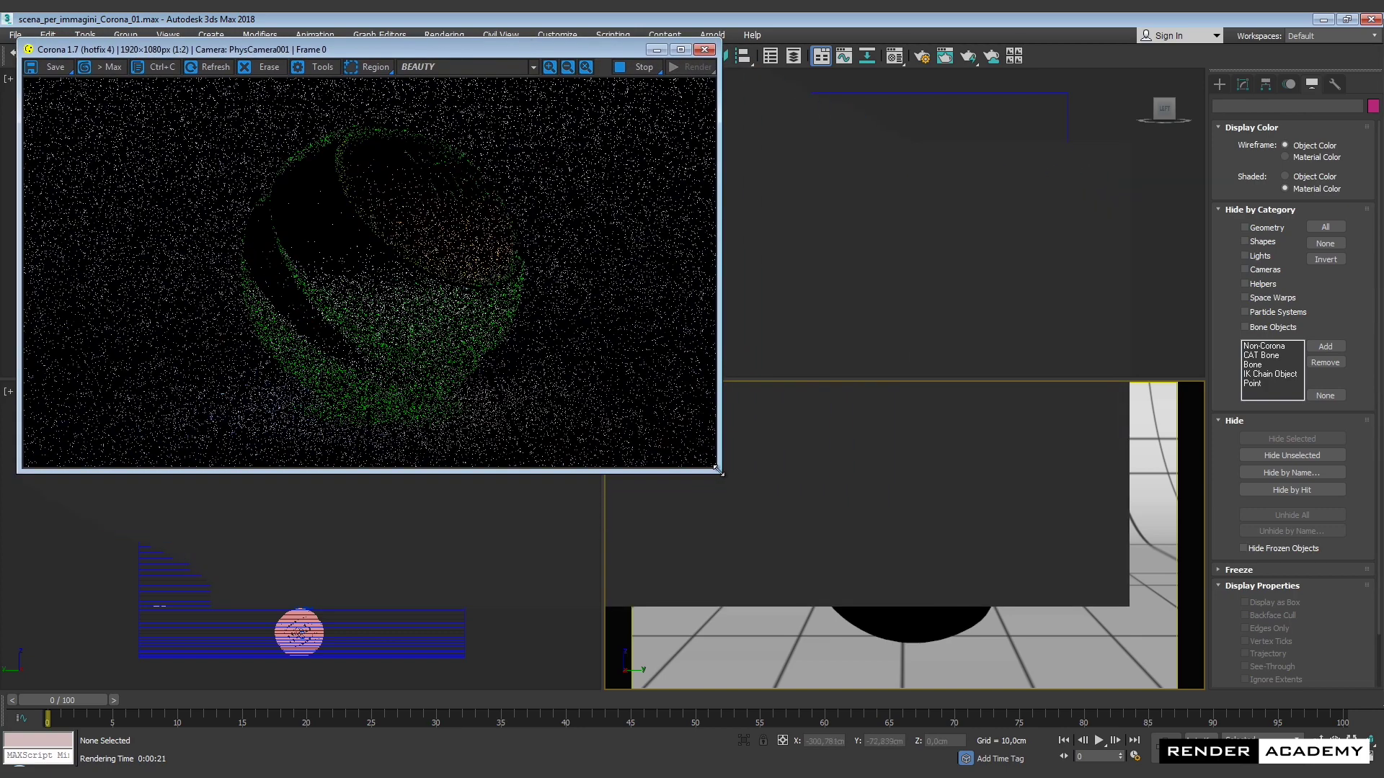
pyautogui.moveTo(718, 470); pyautogui.dragTo(1292, 735)
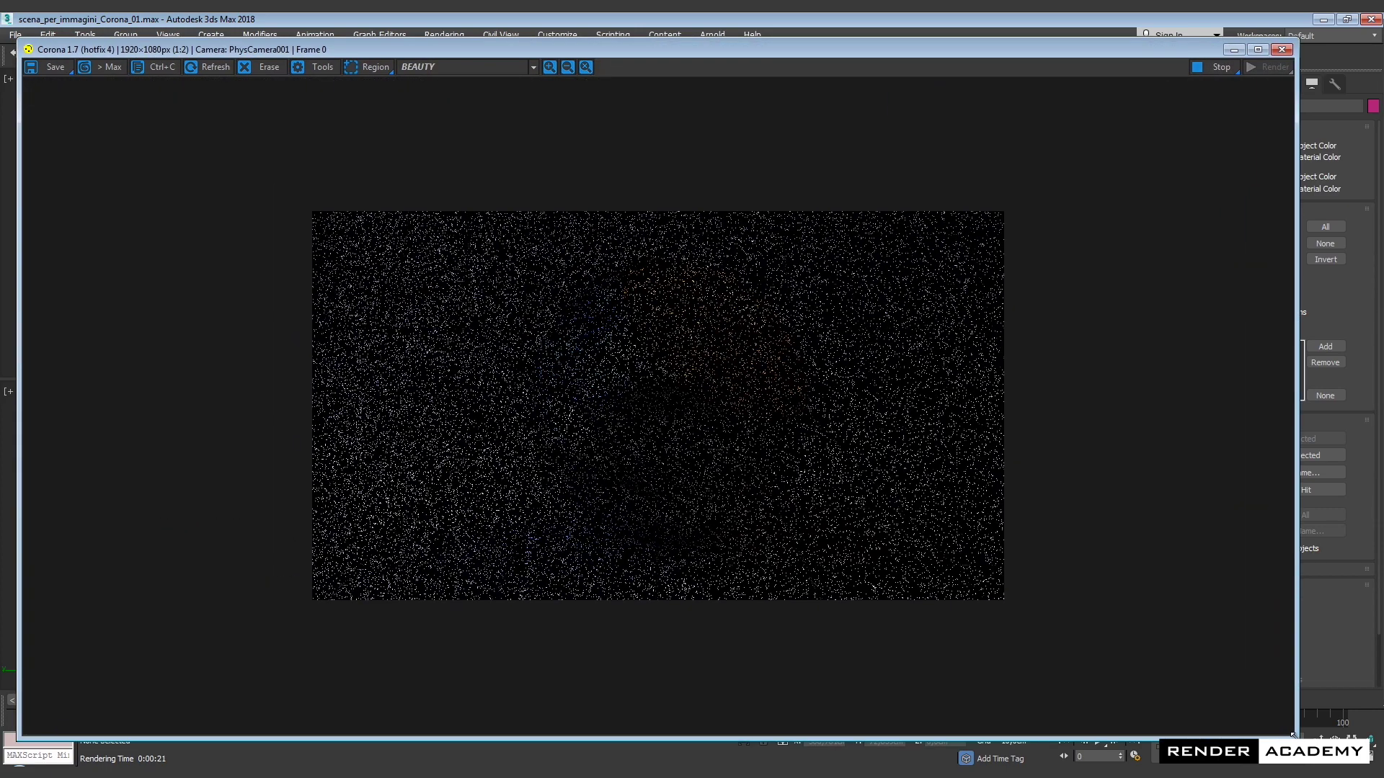
pyautogui.click(550, 69)
pyautogui.scroll(-1, 658, 416)
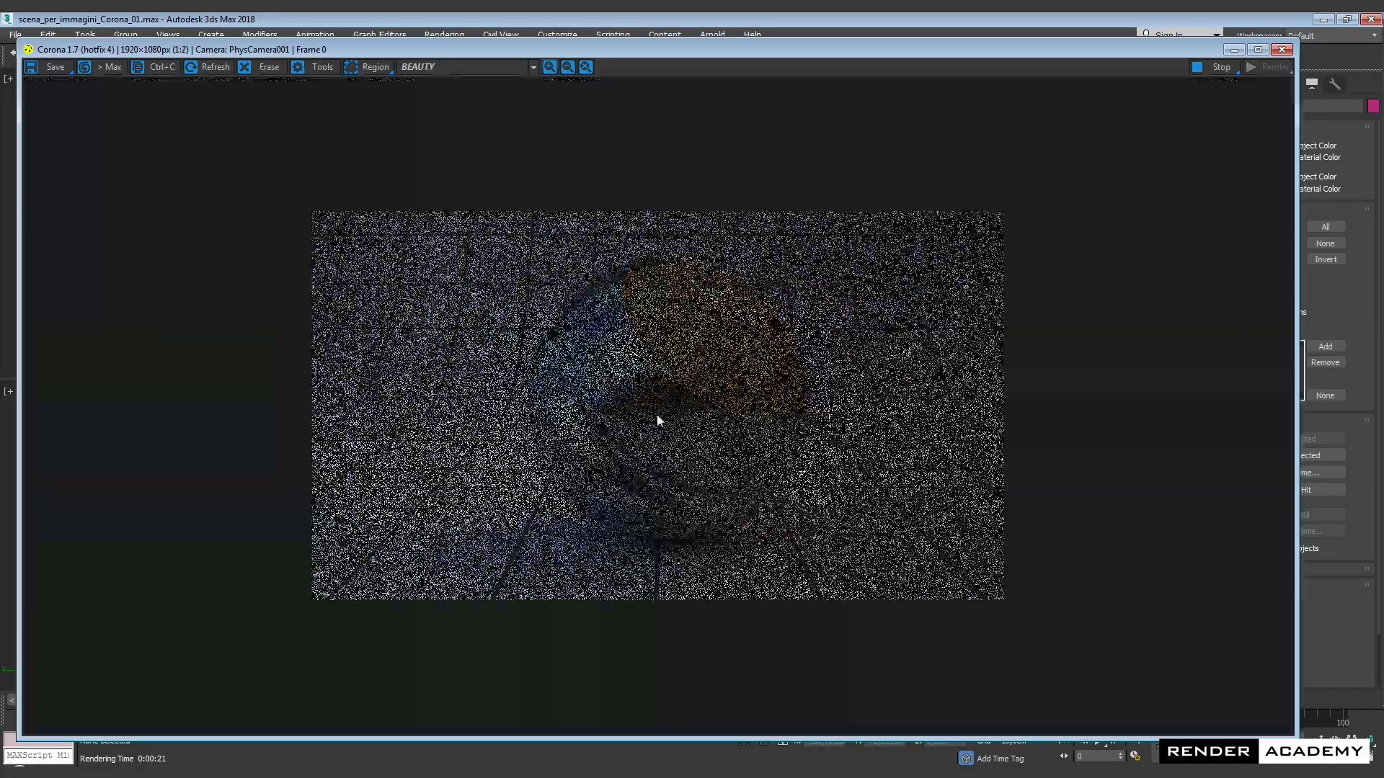
pyautogui.scroll(1, 657, 420)
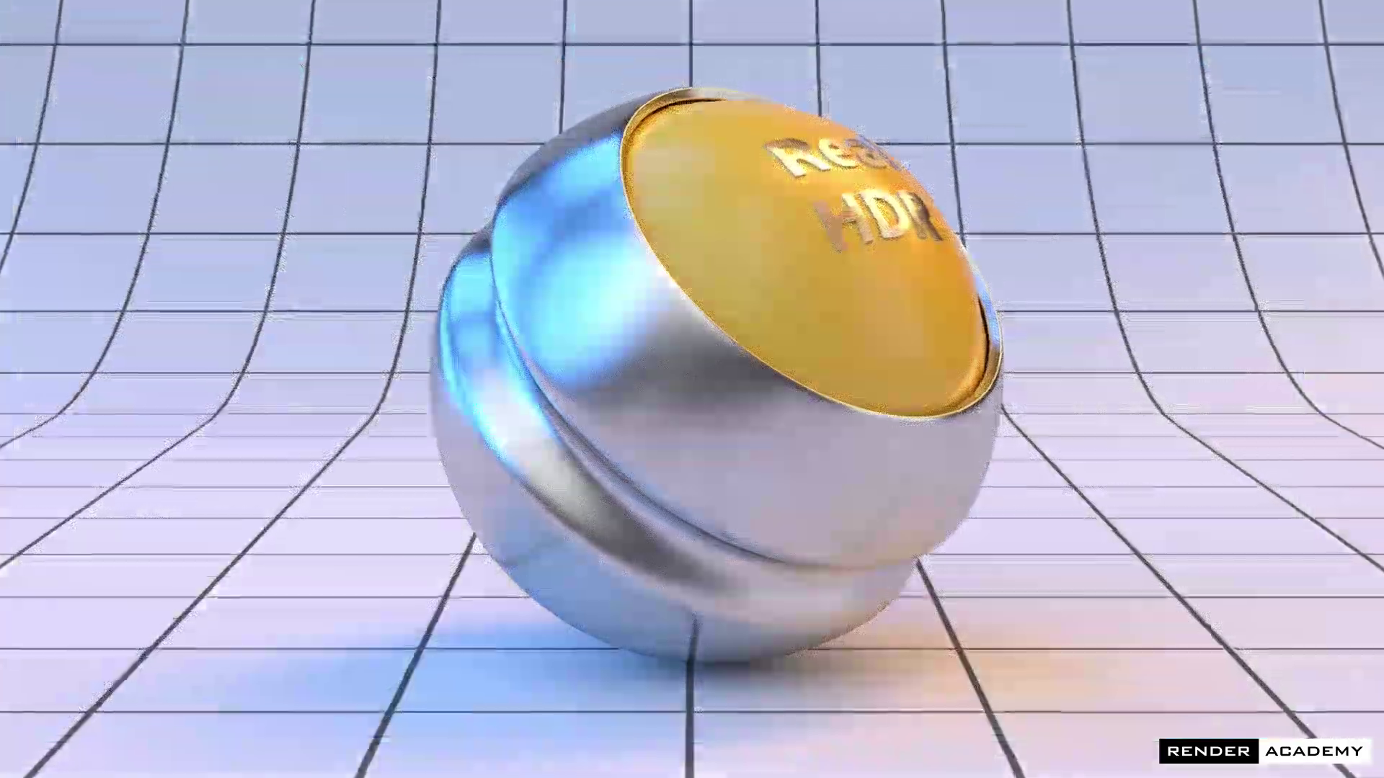